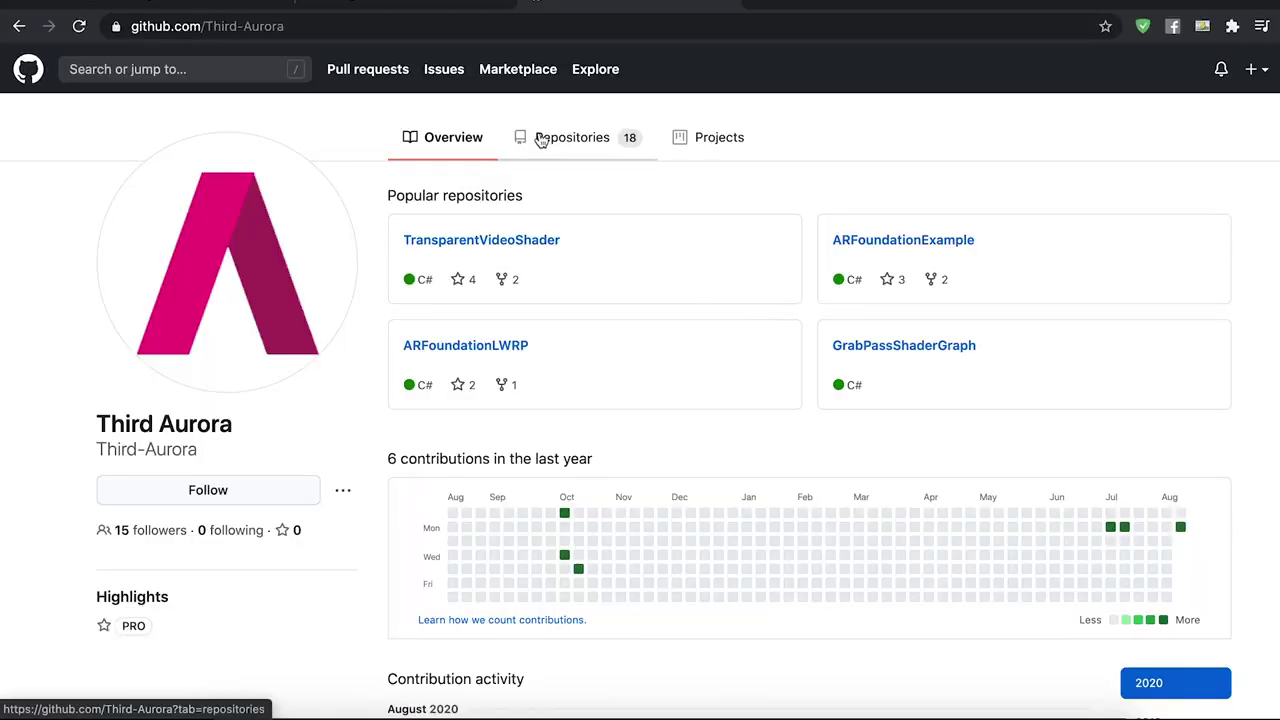
Step: Open the GrabPassShaderGraph repository from the Third-Aurora profile and show its code download options
{"action": "left_click", "coordinate": [548, 142]}
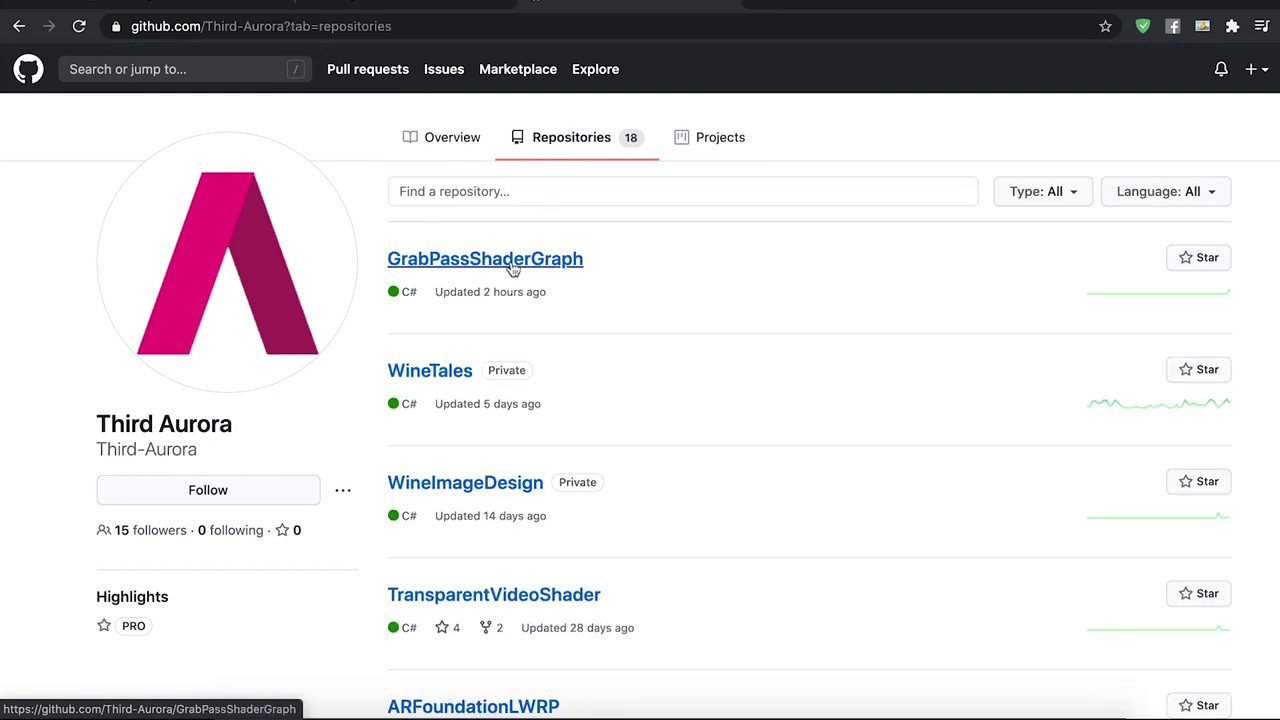
{"action": "left_click", "coordinate": [512, 262]}
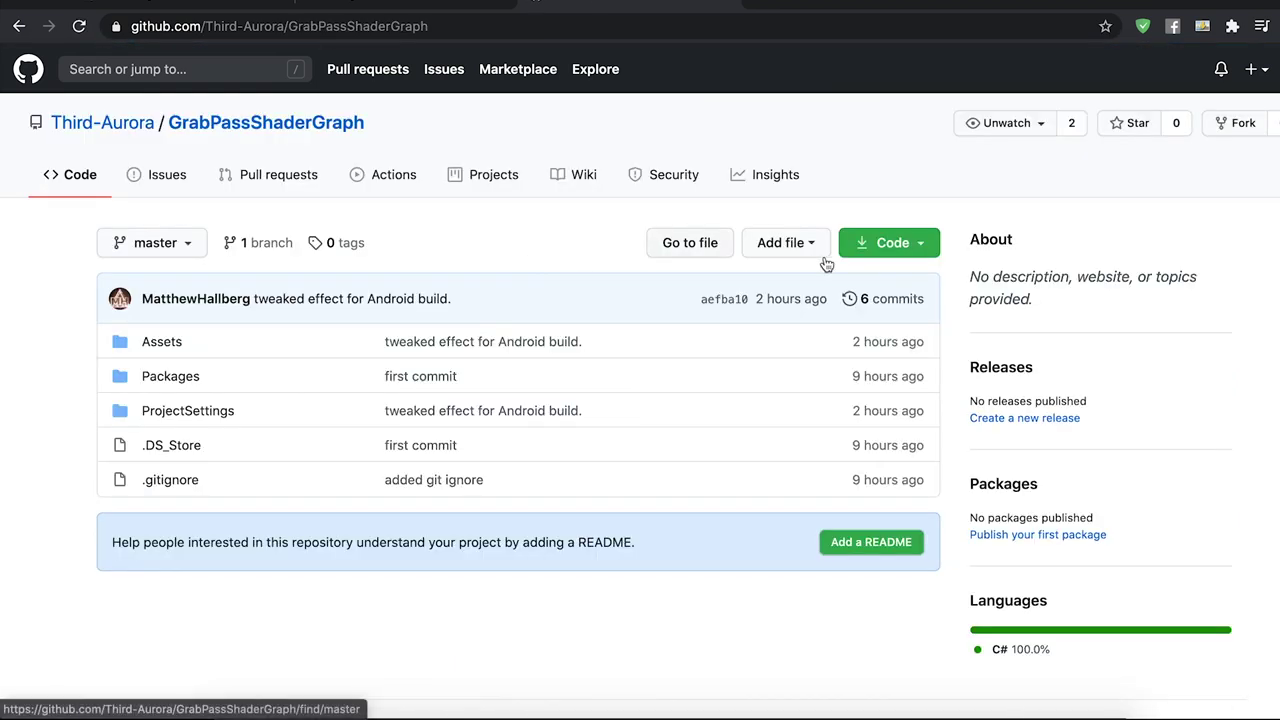
{"action": "left_click", "coordinate": [890, 249]}
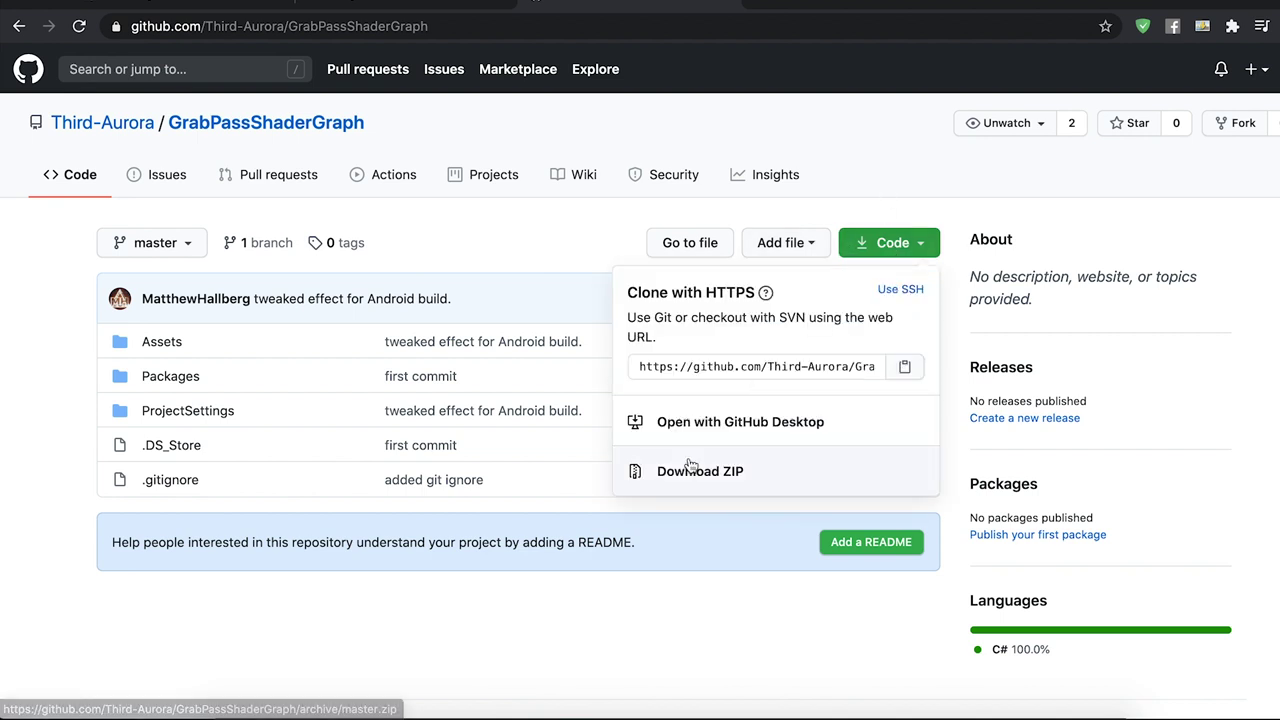
Step: Switch to Unity, duplicate the Test scene in the Scenes folder and open the copy
{"action": "left_click", "coordinate": [285, 96]}
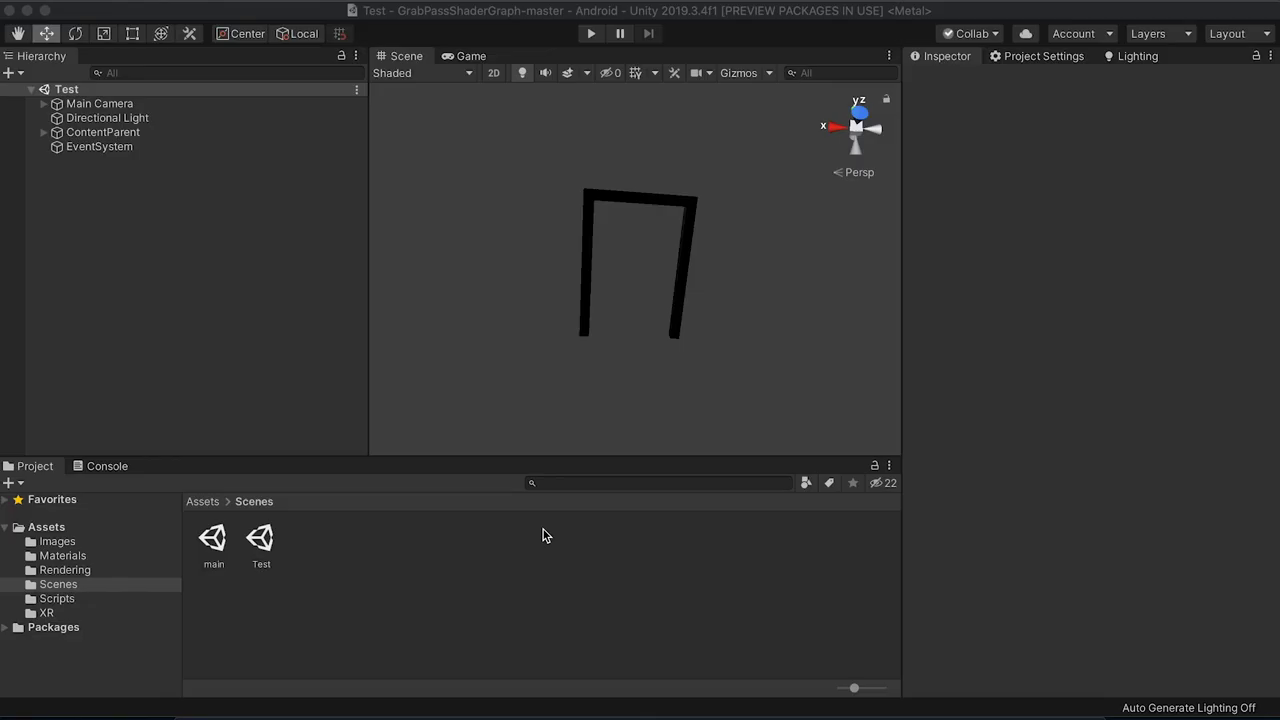
{"action": "left_click", "coordinate": [46, 527]}
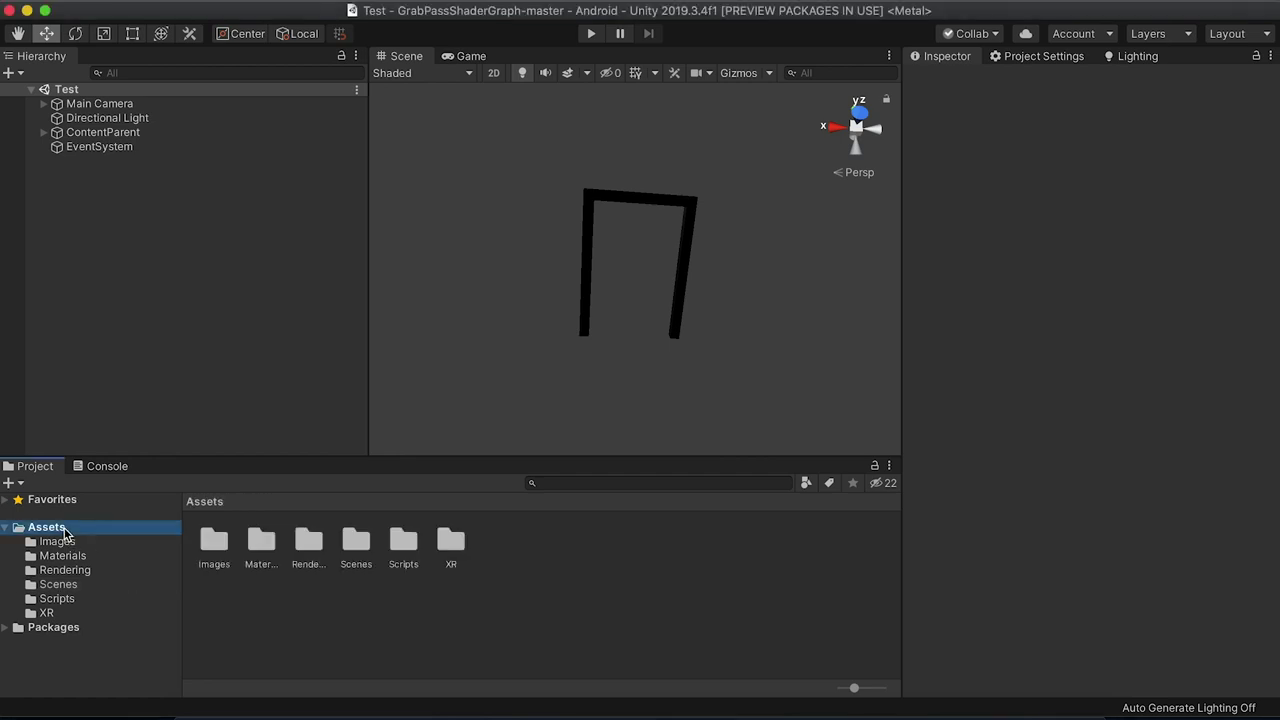
{"action": "left_click", "coordinate": [60, 584]}
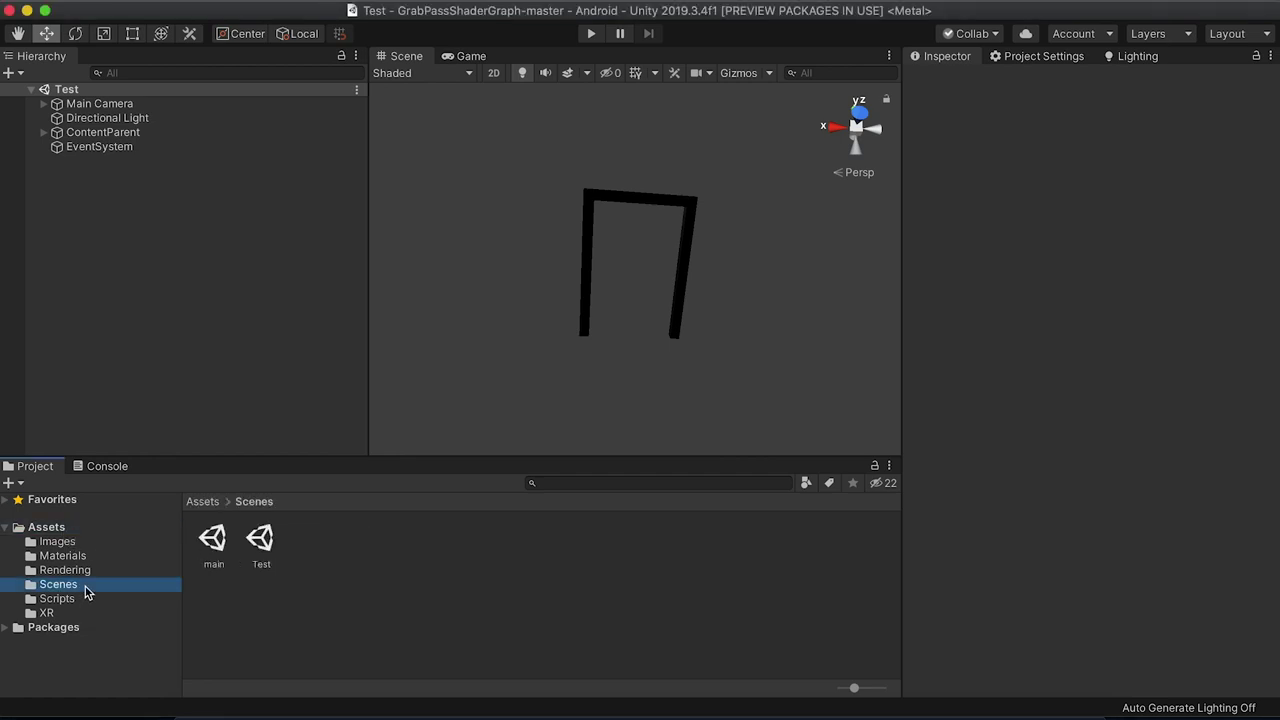
{"action": "left_click", "coordinate": [262, 541]}
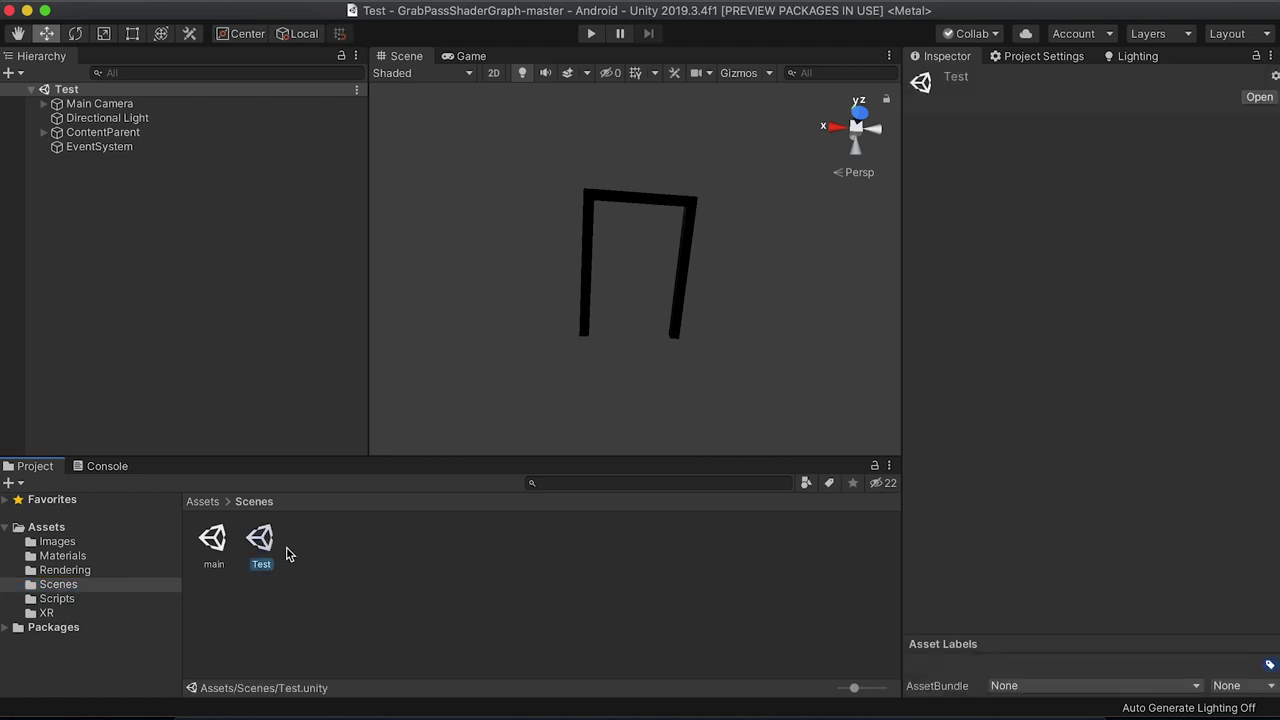
{"action": "key", "text": "super+d"}
{"action": "double_click", "coordinate": [263, 571]}
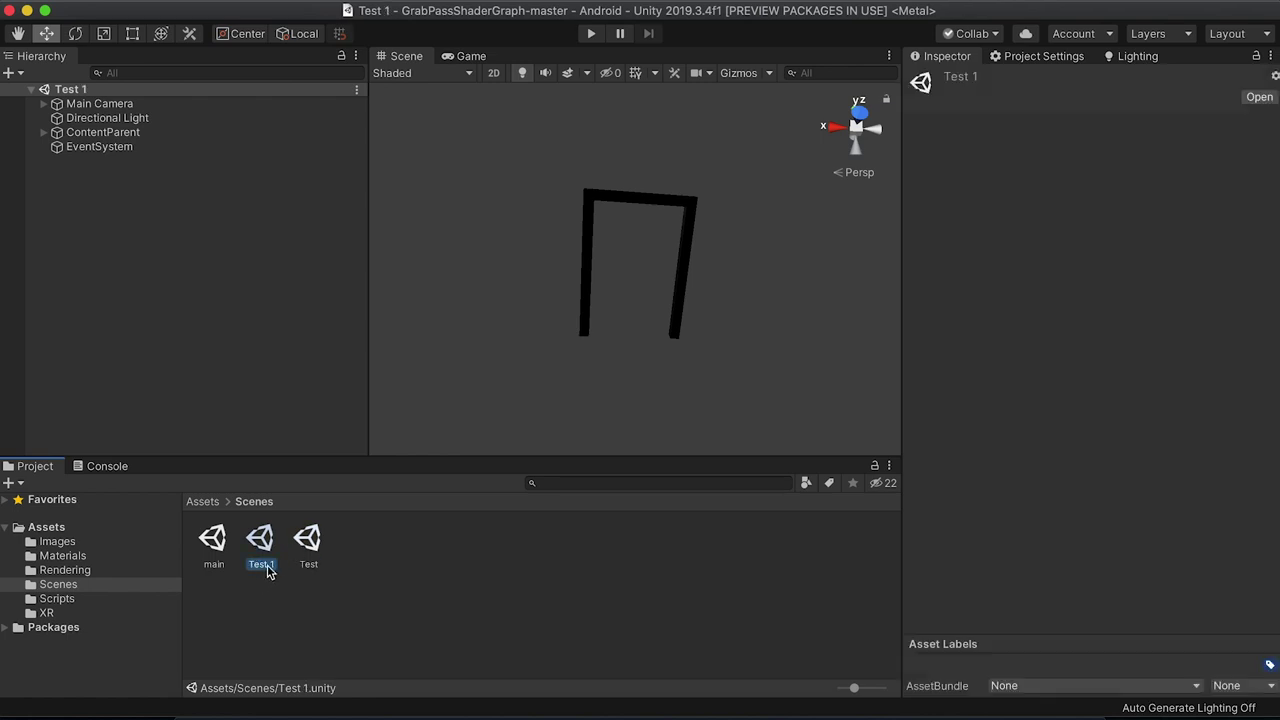
Step: Rename the duplicated scene passTest and reload it
{"action": "left_click", "coordinate": [266, 567]}
{"action": "type", "text": "passTest"}
{"action": "key", "text": "Return"}
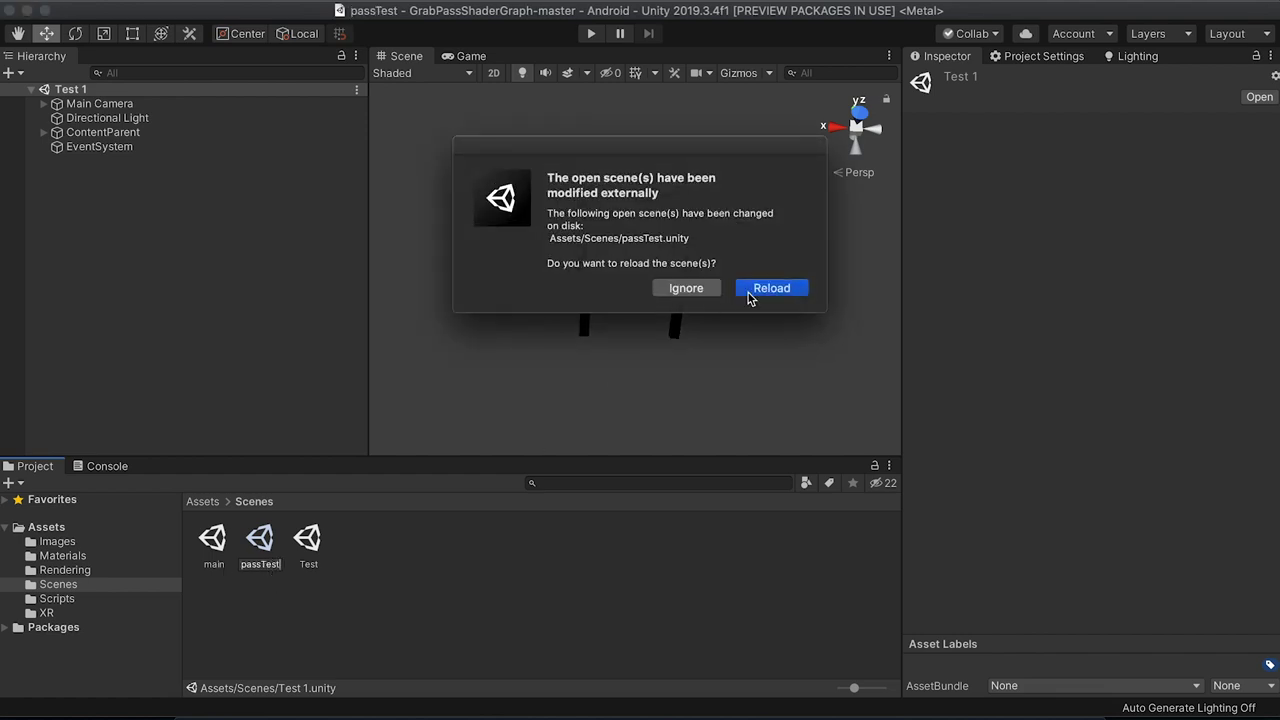
{"action": "left_click", "coordinate": [750, 297]}
Step: Create a new folder named Test inside Assets
{"action": "left_click", "coordinate": [81, 526]}
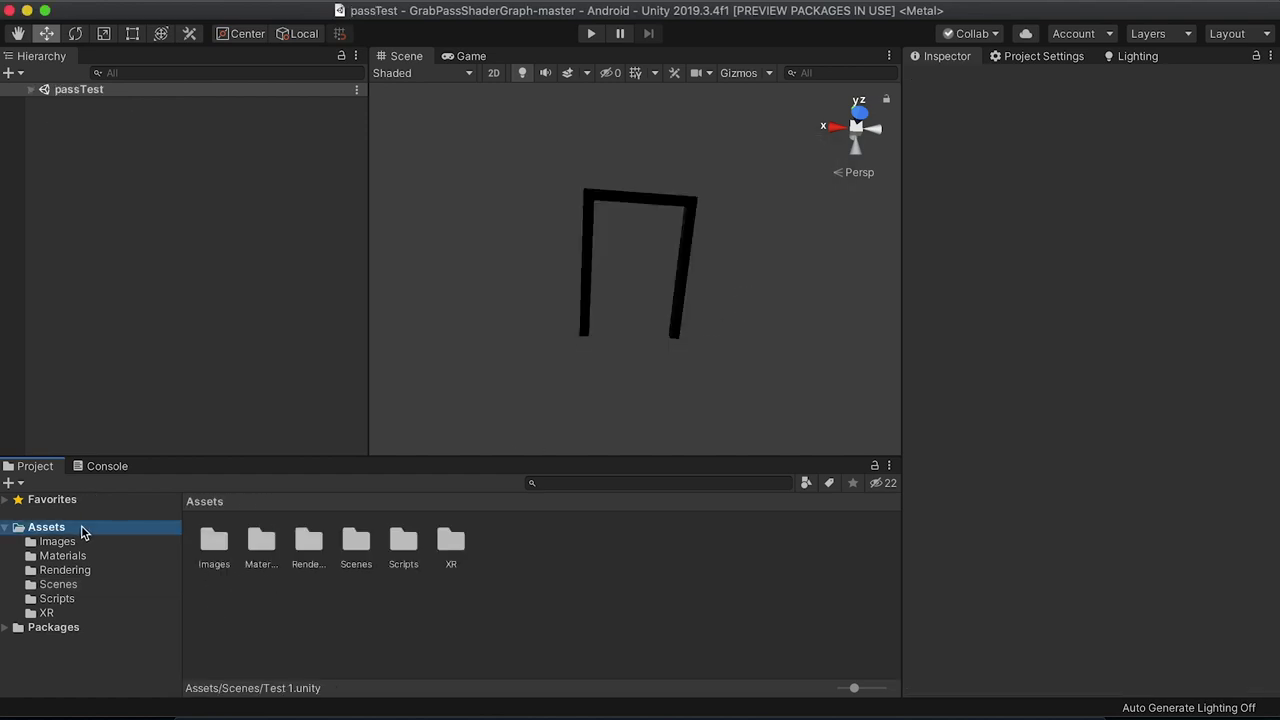
{"action": "right_click", "coordinate": [80, 528]}
{"action": "mouse_move", "coordinate": [148, 283]}
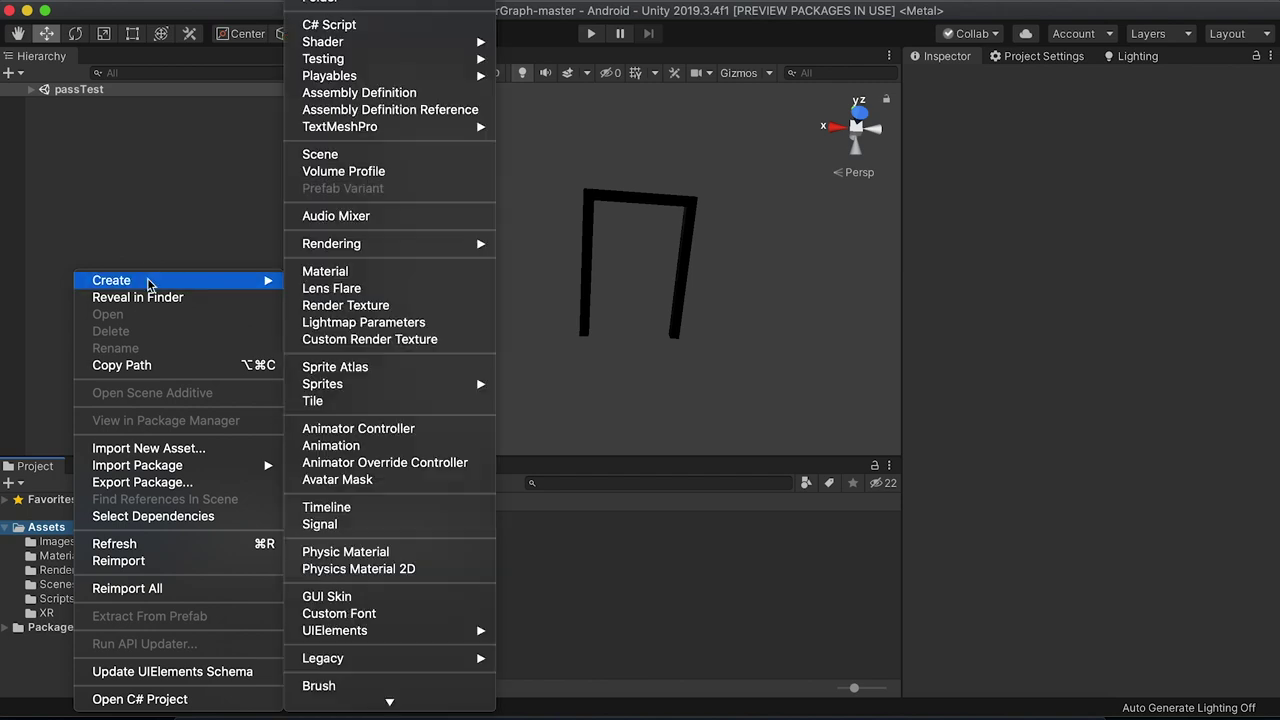
{"action": "left_click", "coordinate": [357, 3]}
{"action": "type", "text": "Test"}
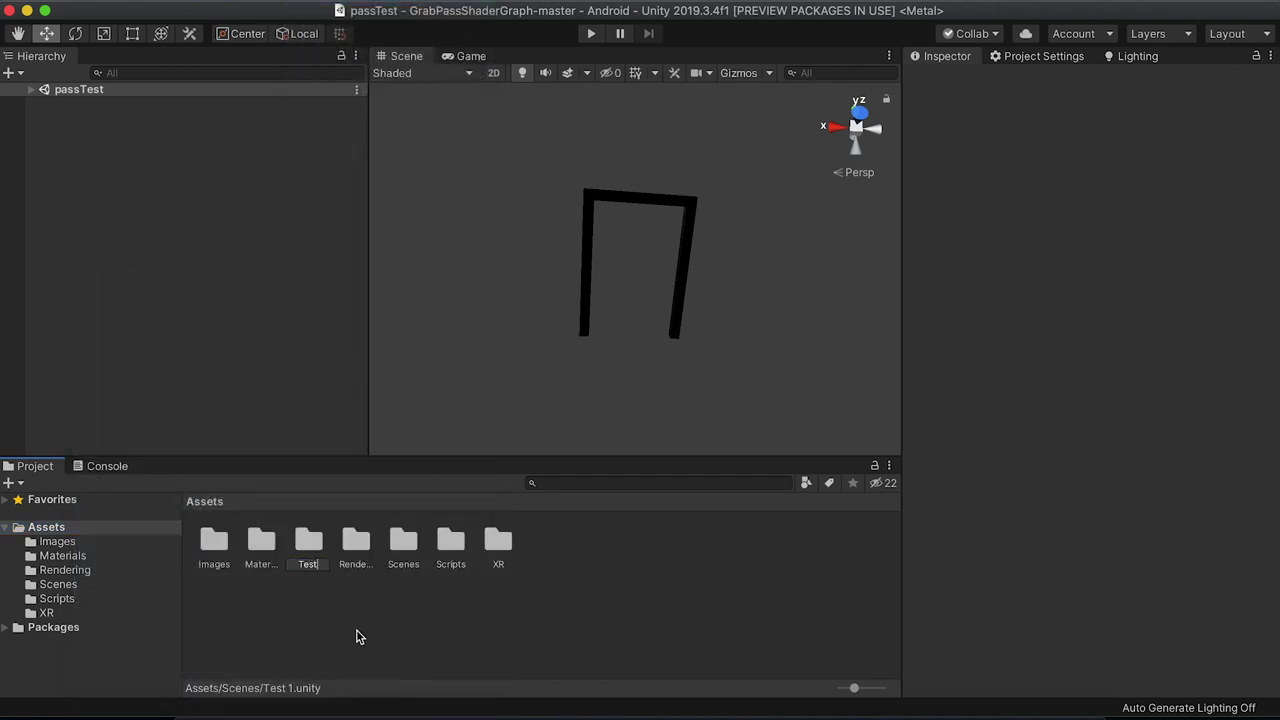
{"action": "key", "text": "Return"}
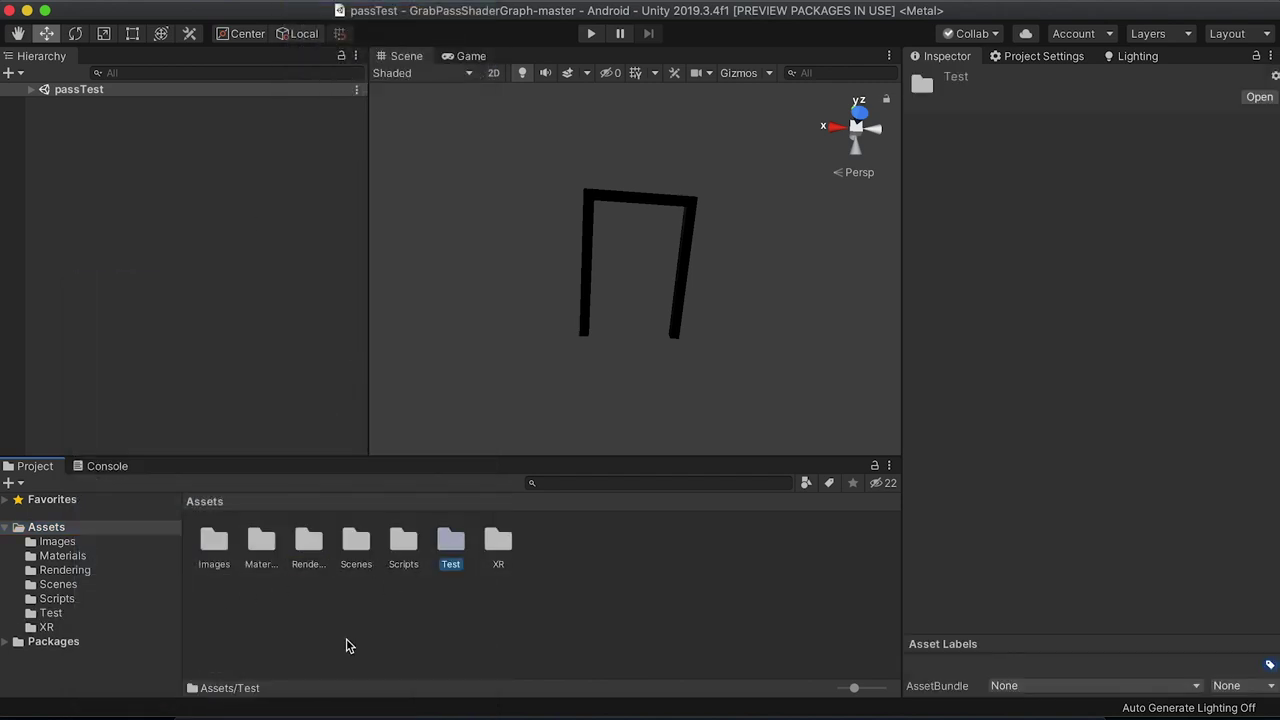
Step: Move the passTest scene from the Scenes folder into the Test folder and open that folder
{"action": "left_click", "coordinate": [90, 584]}
{"action": "left_click_drag", "start_coordinate": [260, 540], "coordinate": [50, 615]}
{"action": "left_click", "coordinate": [51, 614]}
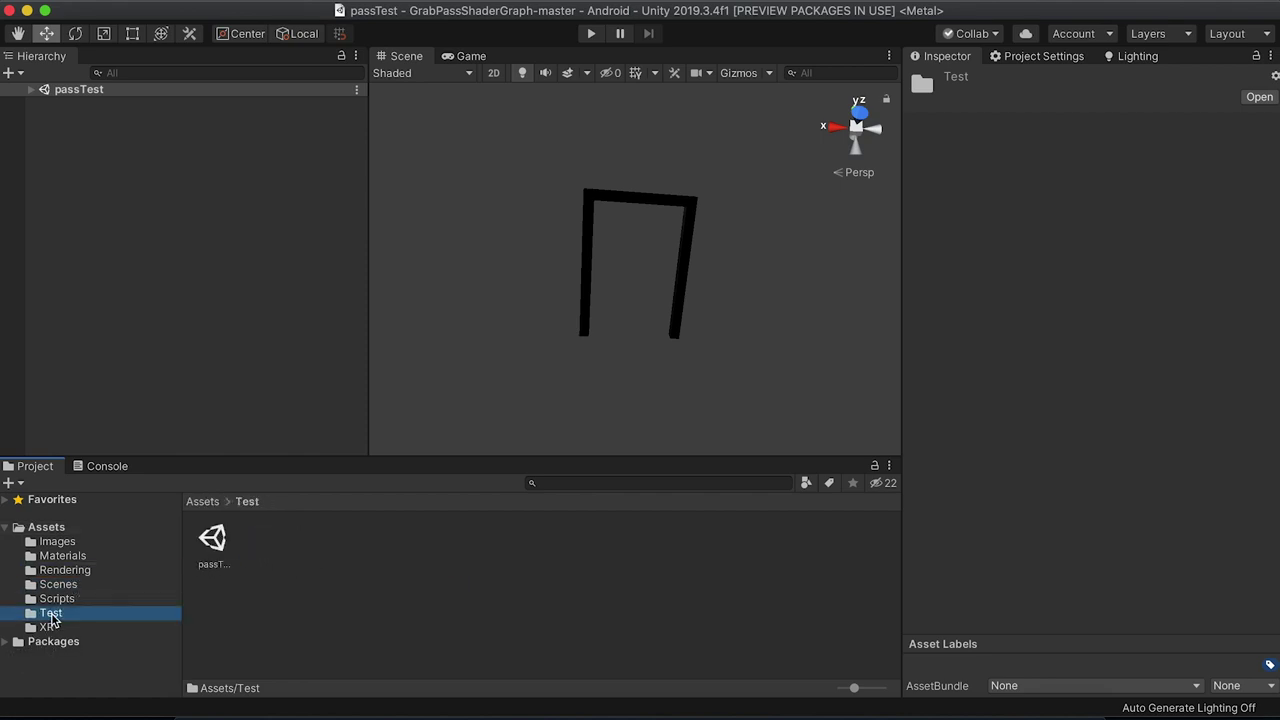
Step: Create a material named pass in the Test folder
{"action": "right_click", "coordinate": [270, 534]}
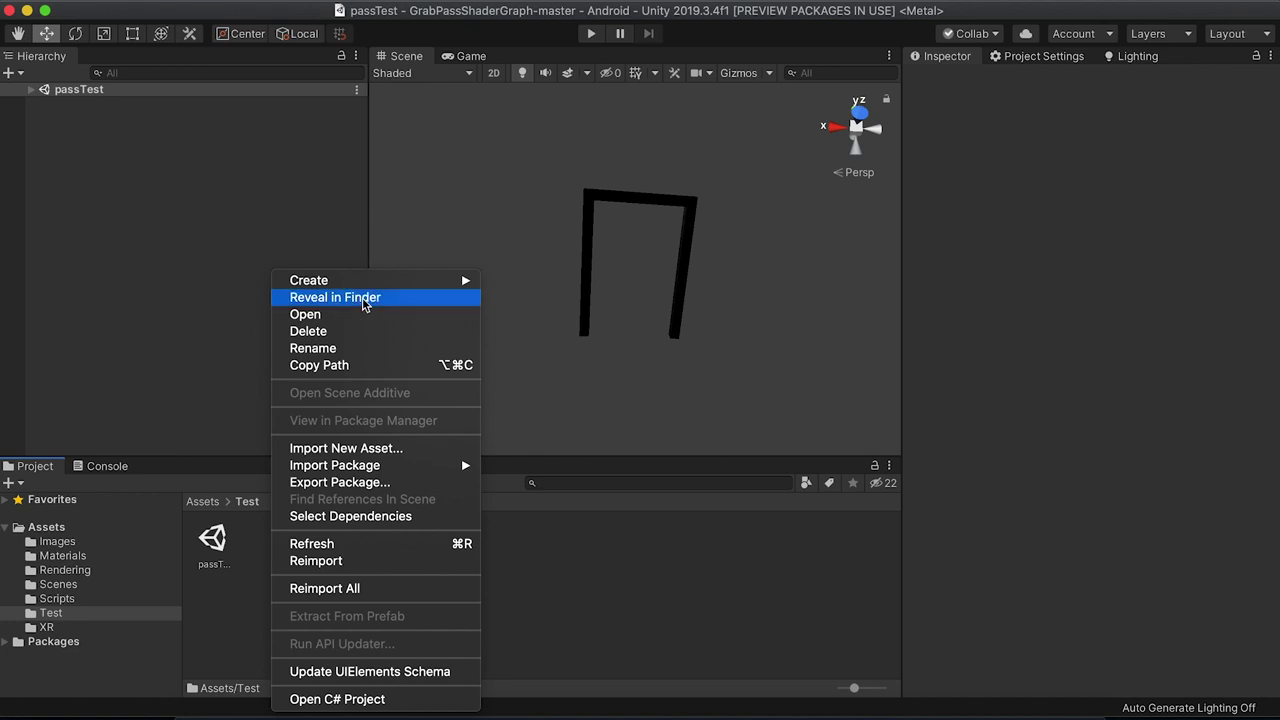
{"action": "mouse_move", "coordinate": [375, 282]}
{"action": "left_click", "coordinate": [574, 274]}
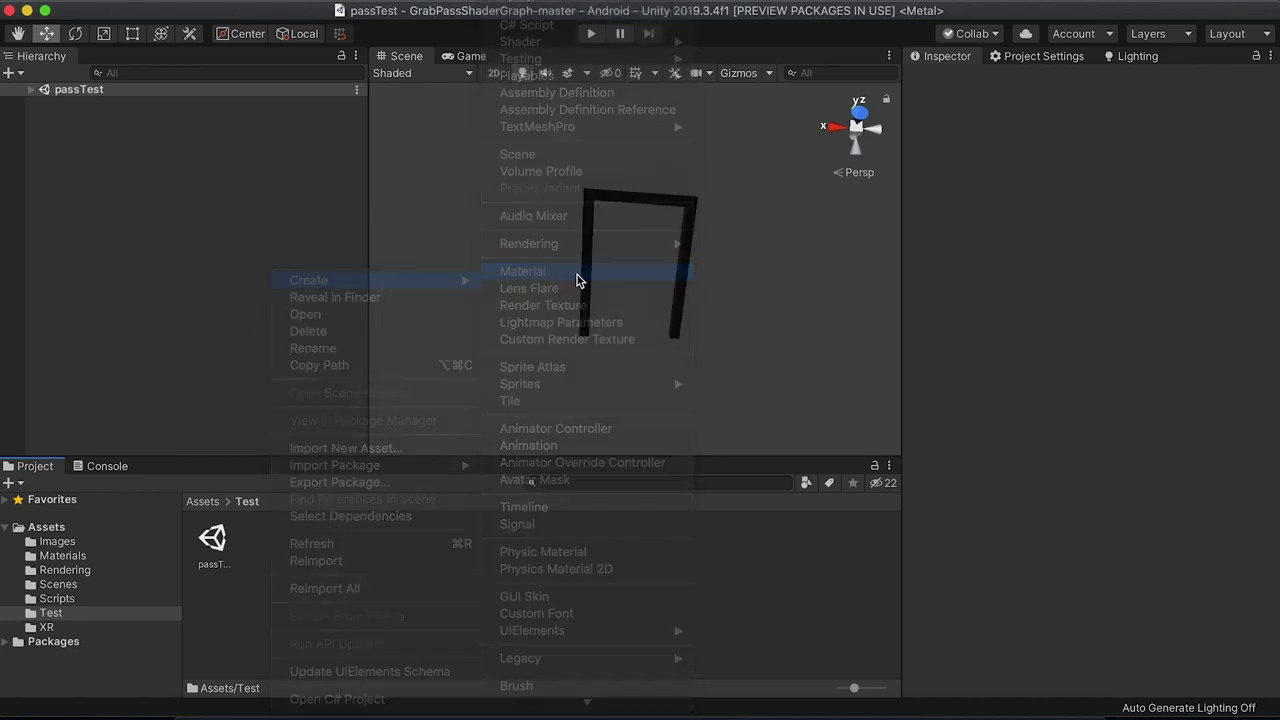
{"action": "type", "text": "pass"}
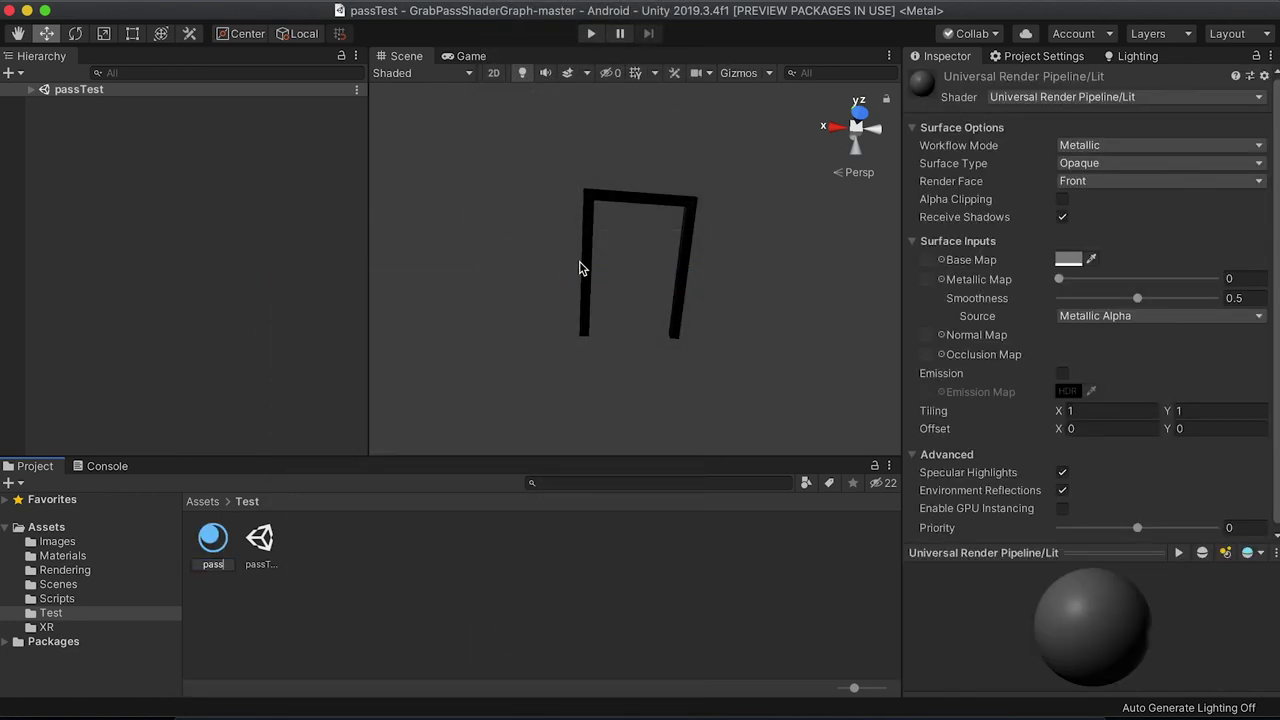
{"action": "key", "text": "Return"}
Step: Create a shader graph named pass in the Test folder
{"action": "right_click", "coordinate": [336, 568]}
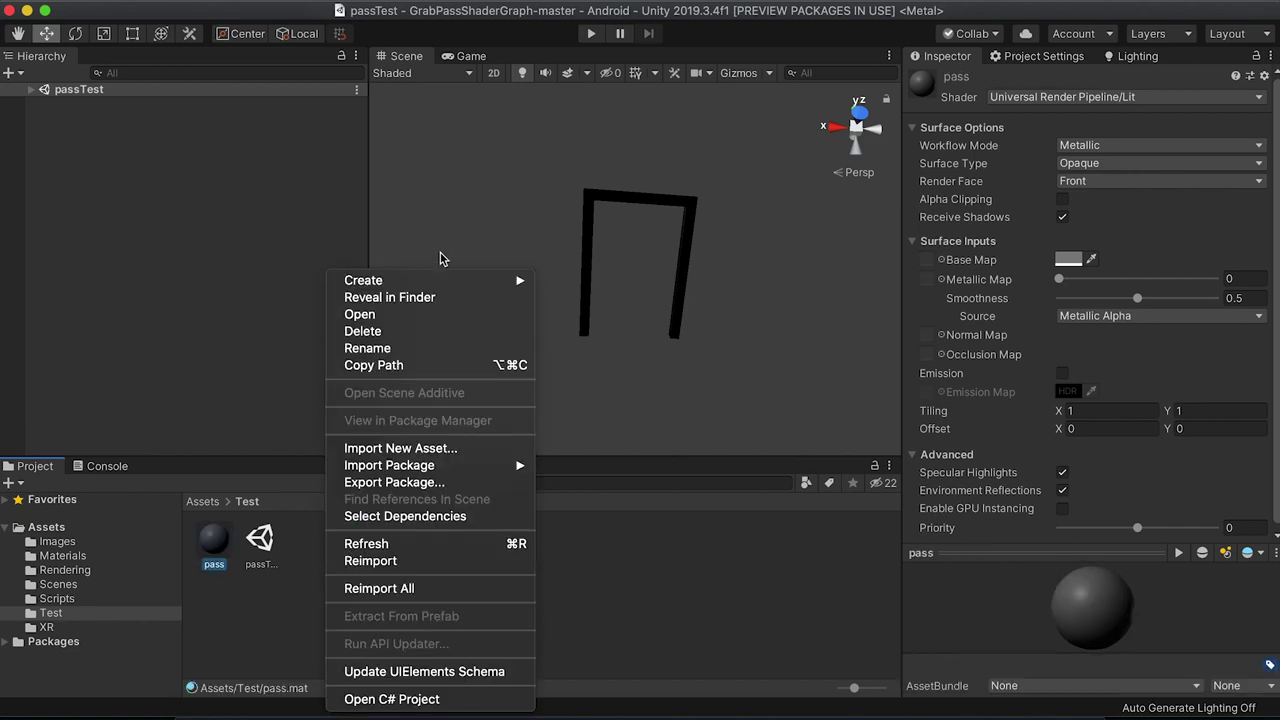
{"action": "mouse_move", "coordinate": [480, 280]}
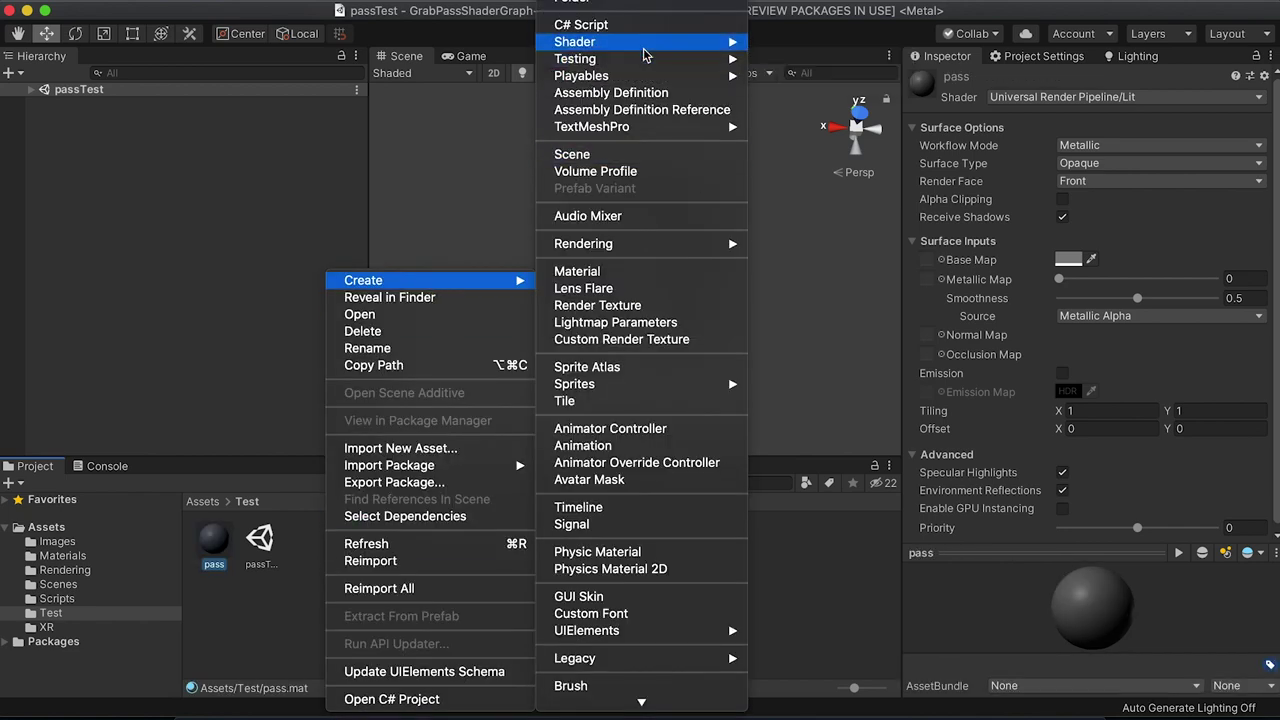
{"action": "mouse_move", "coordinate": [646, 44]}
{"action": "left_click", "coordinate": [838, 154]}
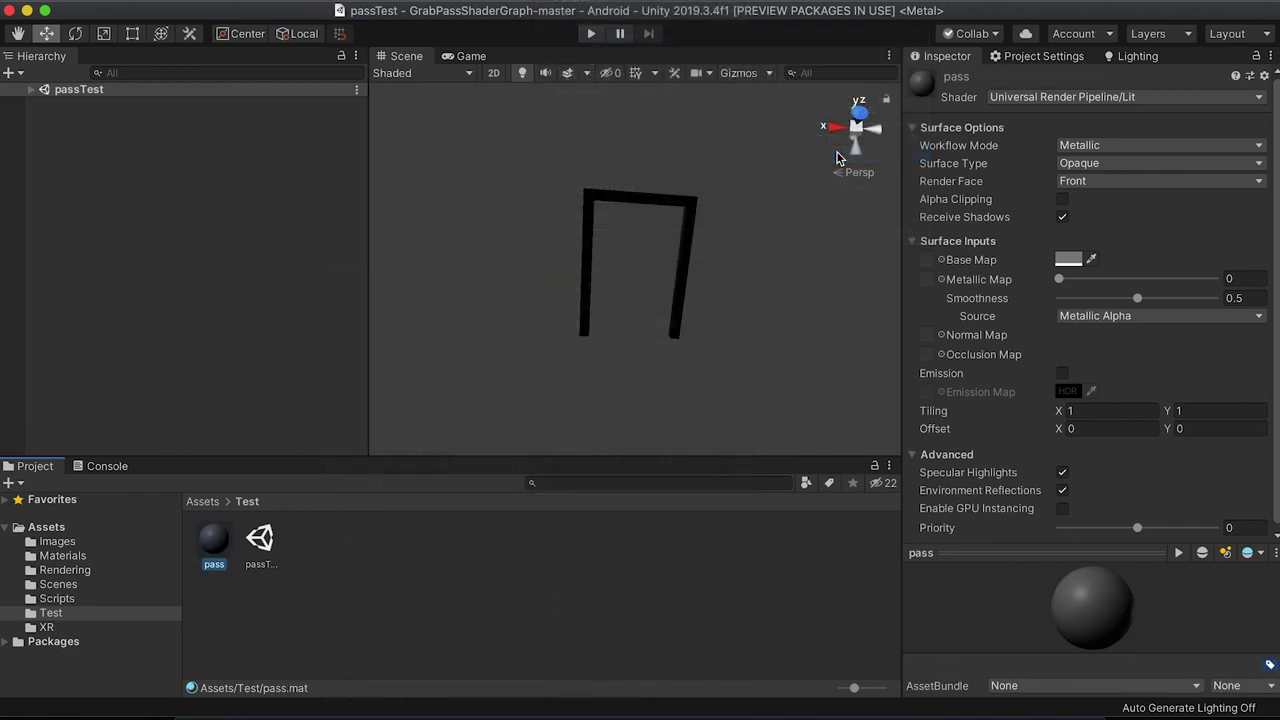
{"action": "type", "text": "pass"}
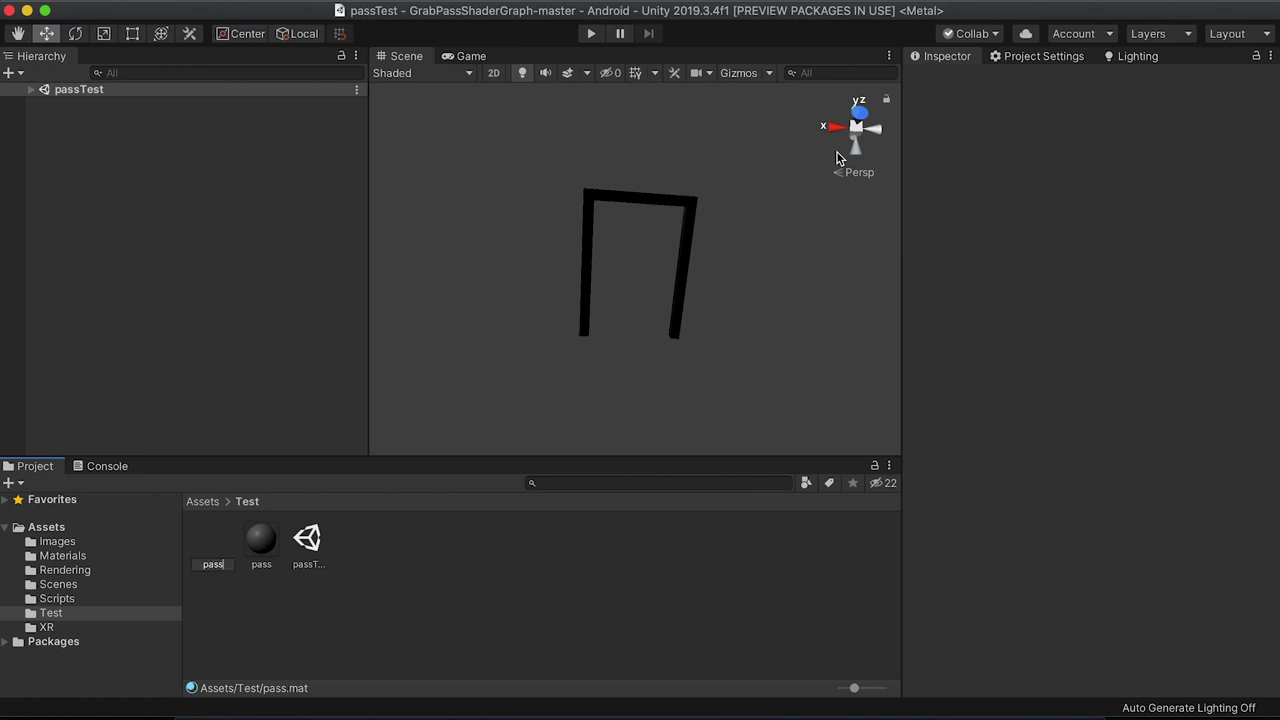
{"action": "key", "text": "Return"}
Step: Move Screen out of Portal so it sits directly under ContentParent, and delete the Portal object
{"action": "left_click", "coordinate": [31, 89]}
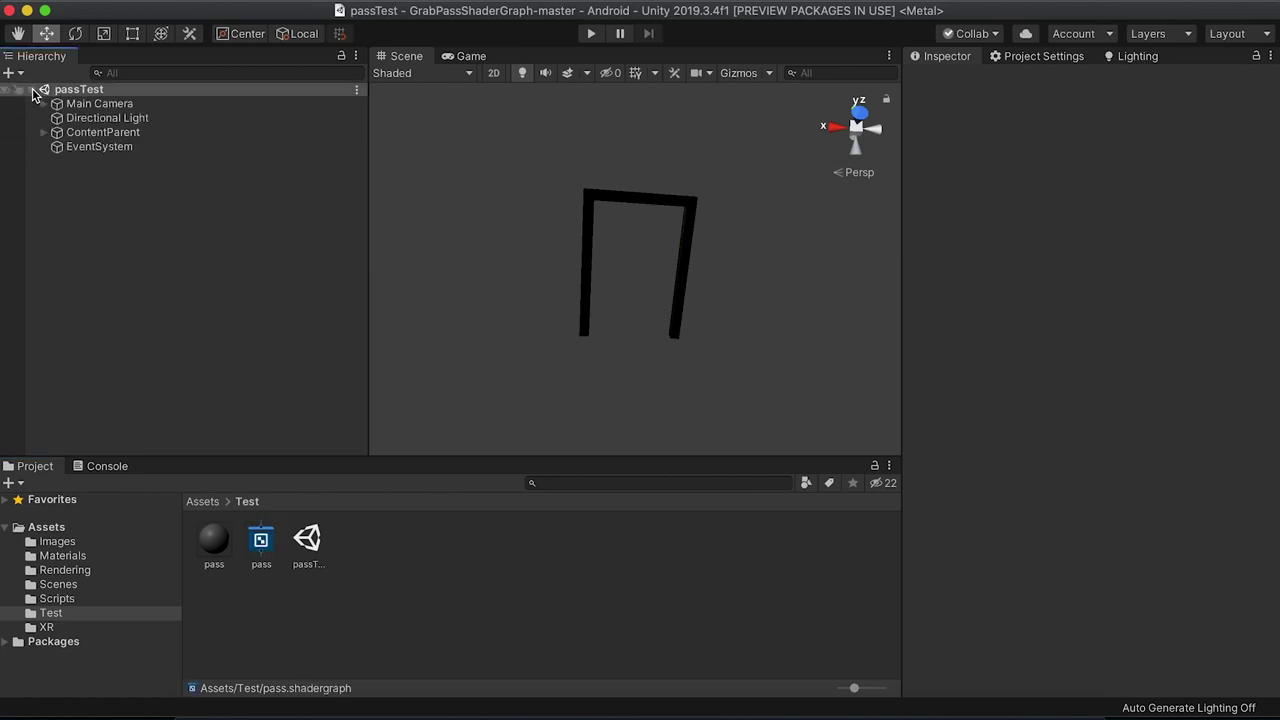
{"action": "left_click", "coordinate": [43, 132]}
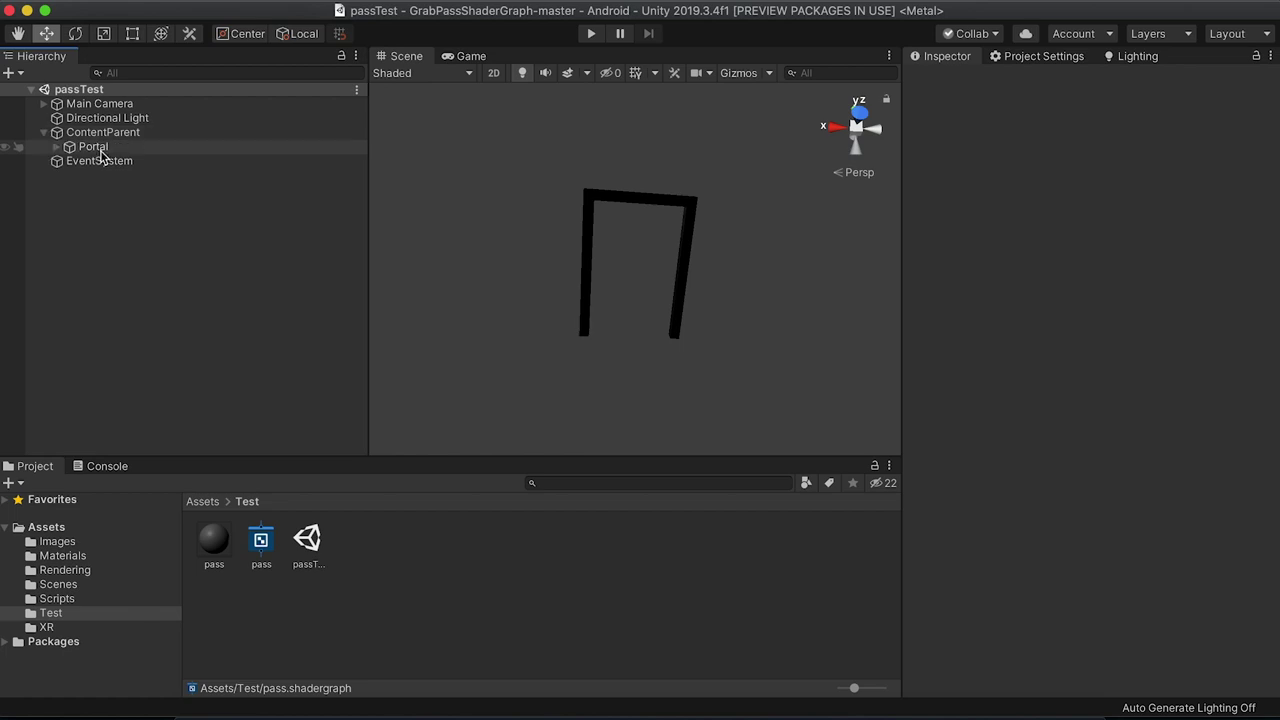
{"action": "left_click", "coordinate": [98, 150]}
{"action": "left_click_drag", "start_coordinate": [700, 175], "coordinate": [575, 275], "text": "alt"}
{"action": "left_click", "coordinate": [171, 151]}
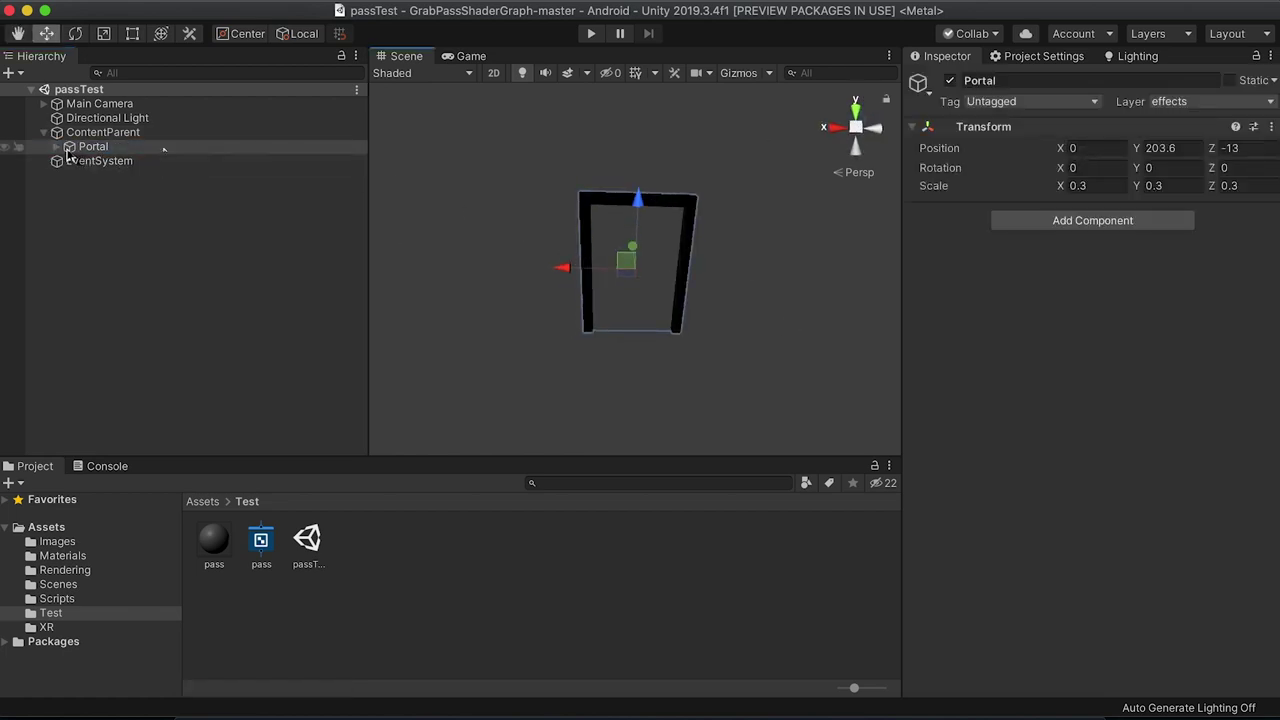
{"action": "left_click", "coordinate": [57, 147]}
{"action": "left_click_drag", "start_coordinate": [103, 161], "coordinate": [87, 146]}
{"action": "right_click", "coordinate": [94, 160]}
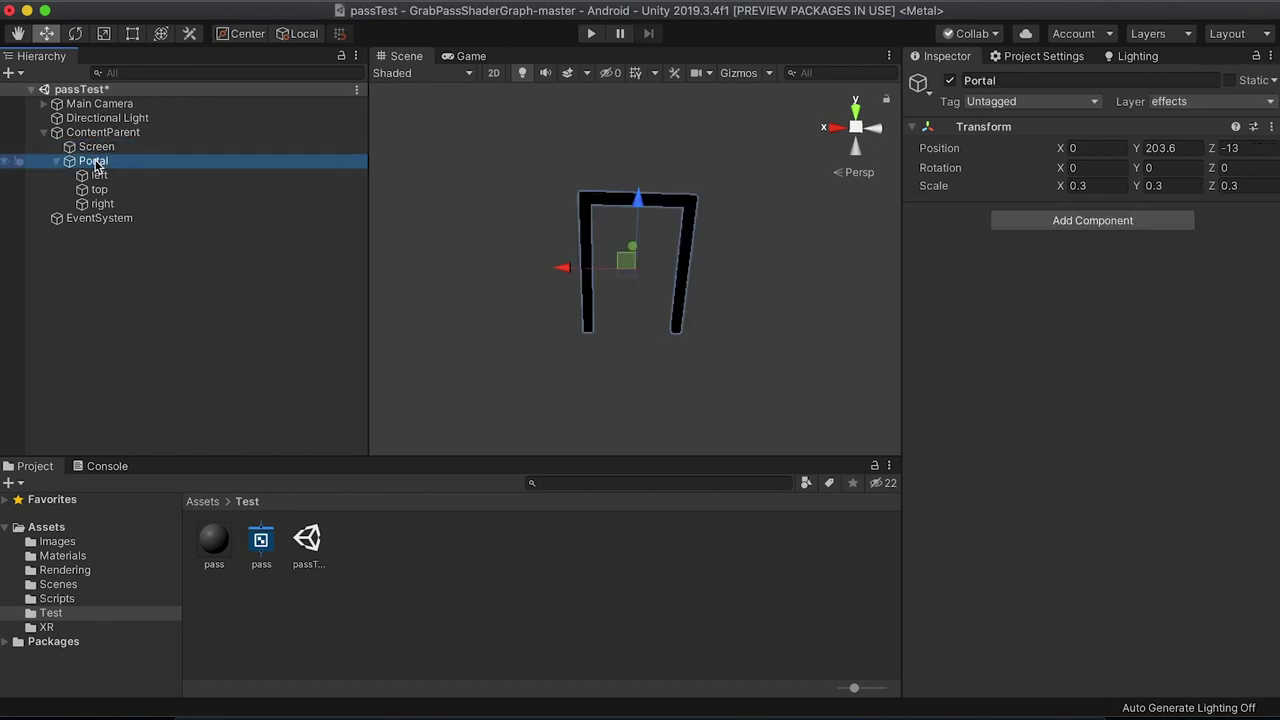
{"action": "left_click", "coordinate": [163, 247]}
Step: Remove the Cut Hole script component from the Screen object and save the scene
{"action": "left_click", "coordinate": [151, 148]}
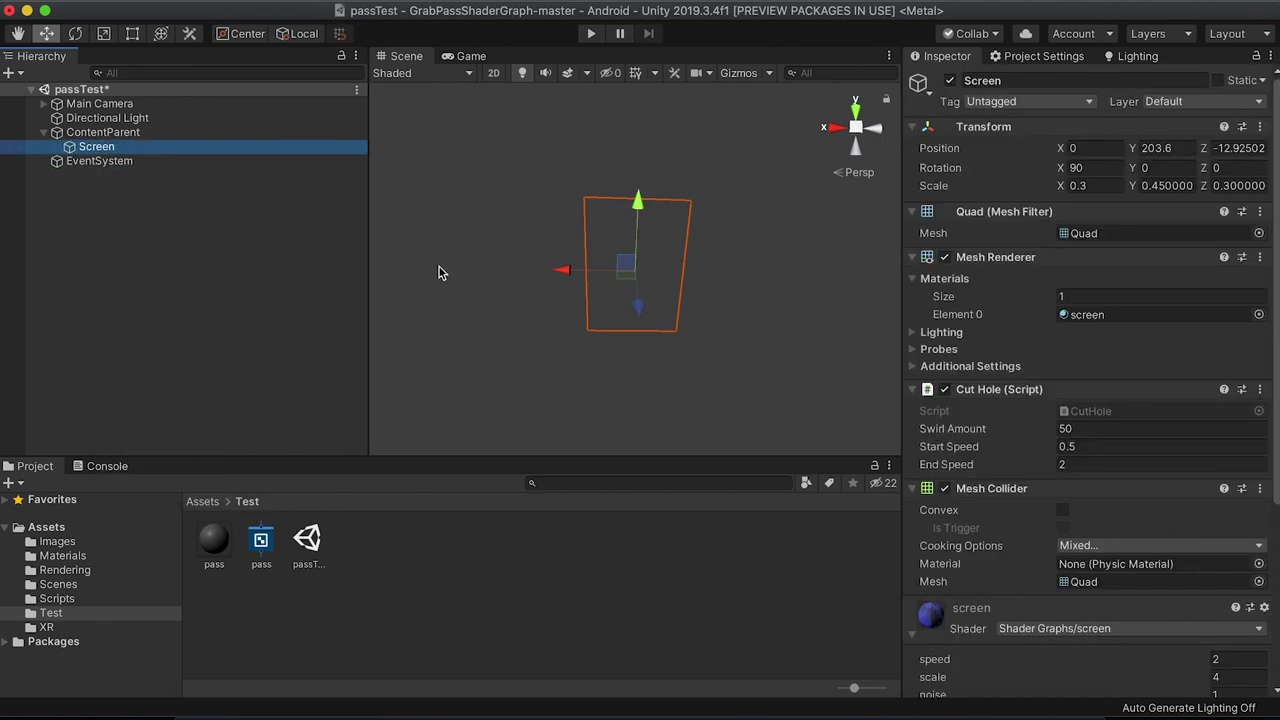
{"action": "left_click_drag", "start_coordinate": [778, 304], "coordinate": [772, 254], "text": "alt"}
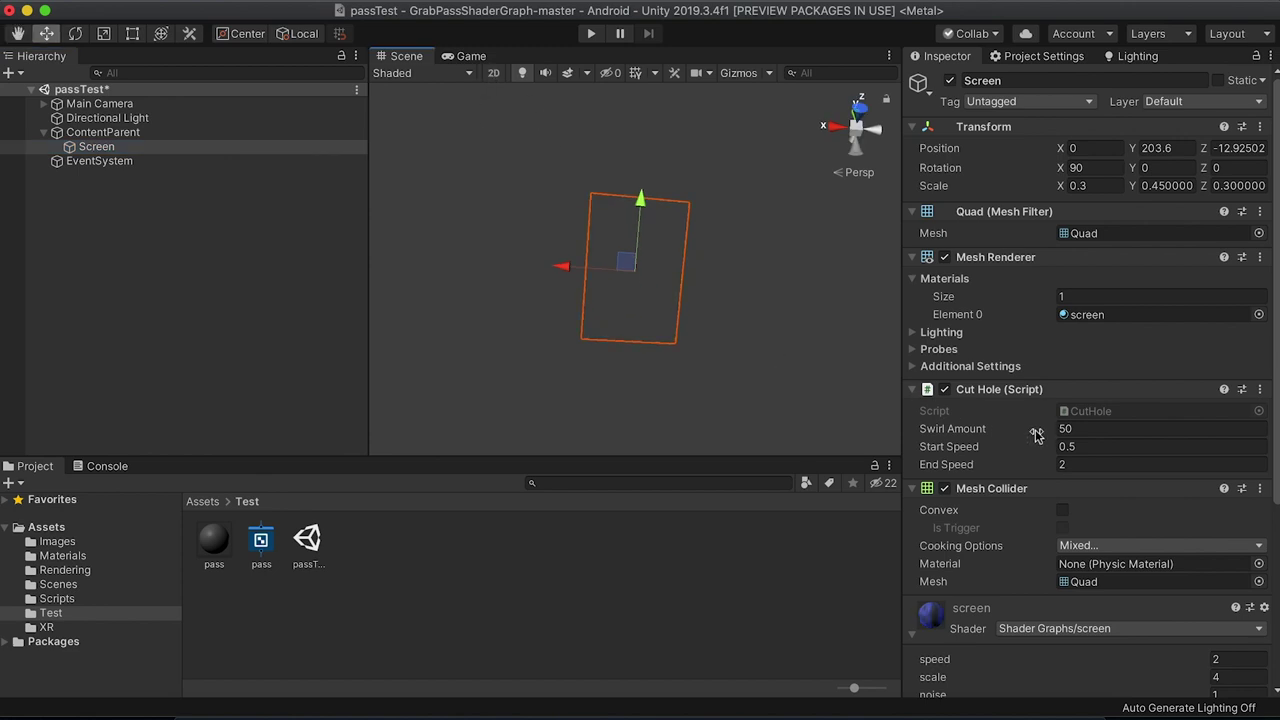
{"action": "scroll", "coordinate": [1037, 436], "scroll_direction": "down", "scroll_amount": 1}
{"action": "left_click", "coordinate": [1261, 384]}
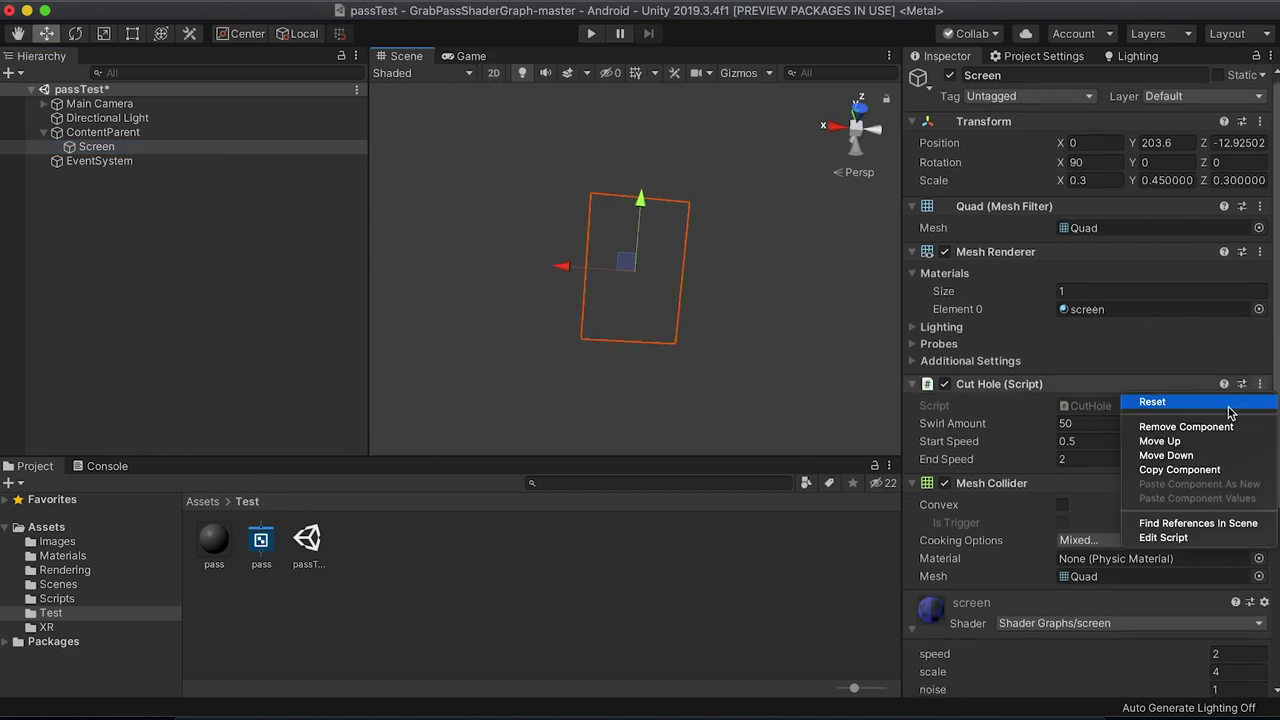
{"action": "left_click", "coordinate": [1108, 420]}
{"action": "scroll", "coordinate": [1105, 480], "scroll_direction": "down", "scroll_amount": 2}
{"action": "key", "text": "super+s"}
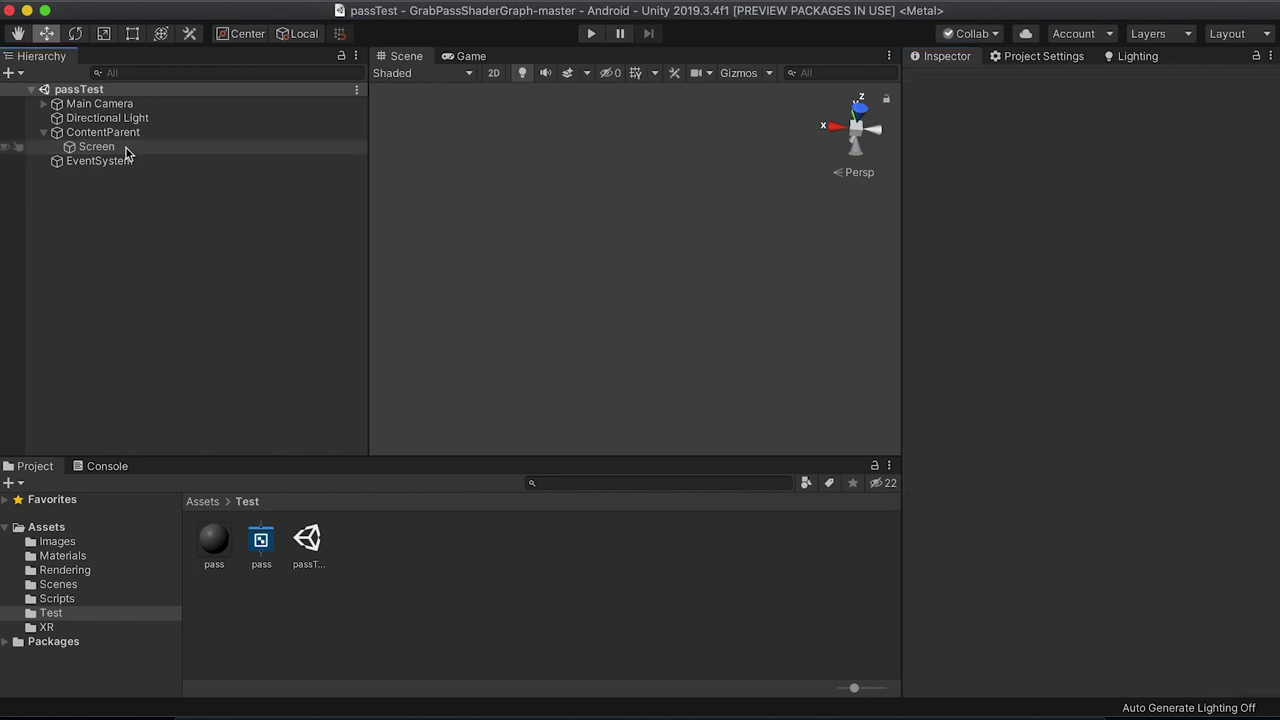
Step: Assign the pass material to the Screen object
{"action": "left_click", "coordinate": [120, 147]}
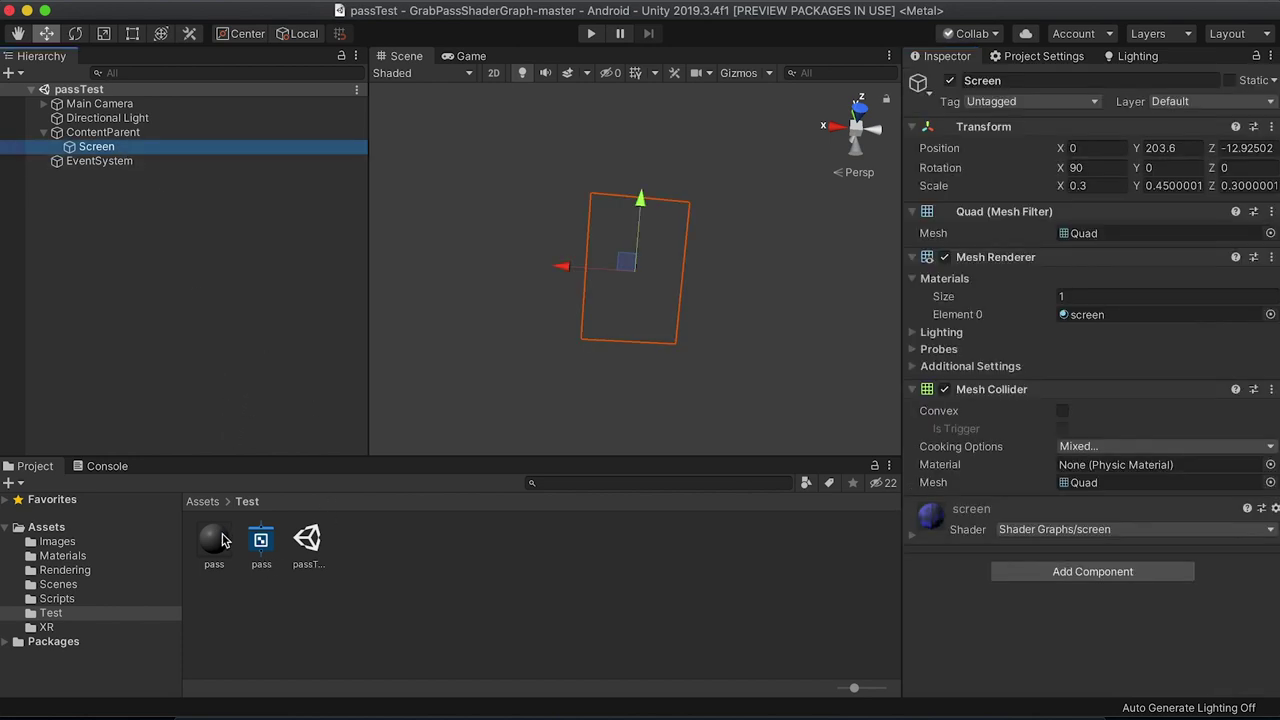
{"action": "left_click_drag", "start_coordinate": [222, 540], "coordinate": [108, 150]}
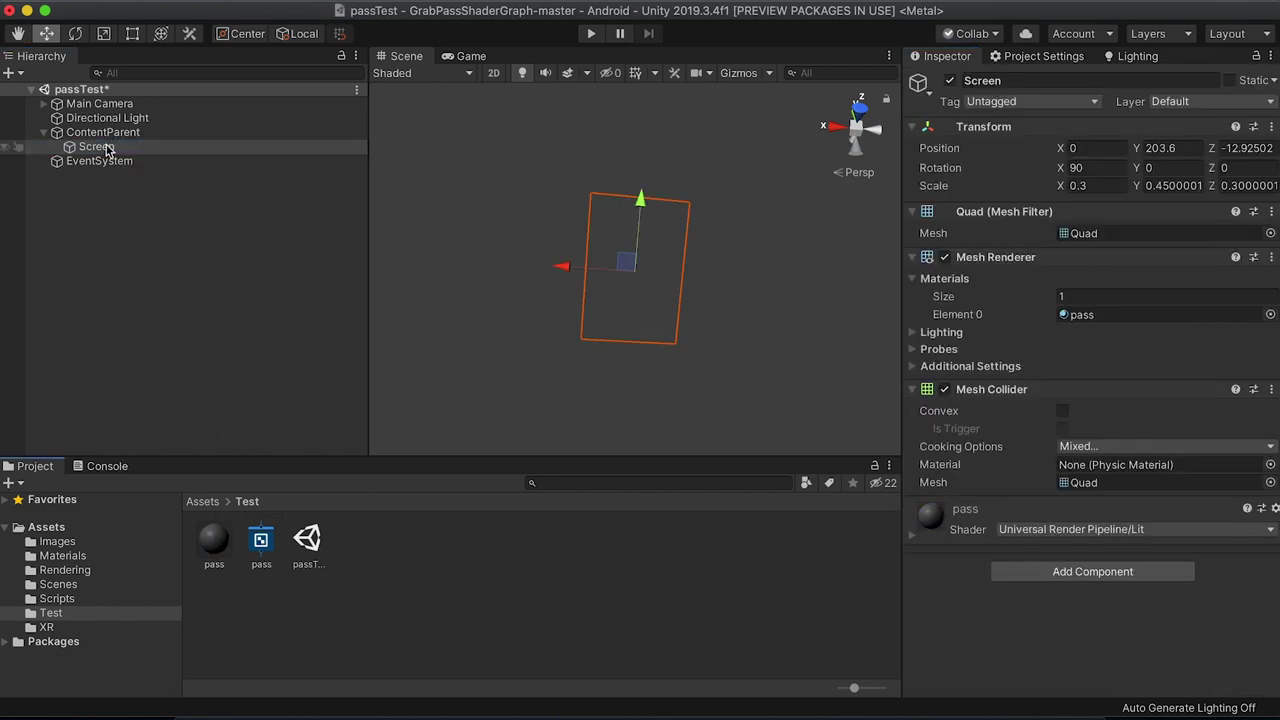
Step: Set the pass material's shader to Shader Graphs/pass and run the scene
{"action": "left_click", "coordinate": [913, 534]}
{"action": "scroll", "coordinate": [1090, 566], "scroll_direction": "down", "scroll_amount": 5}
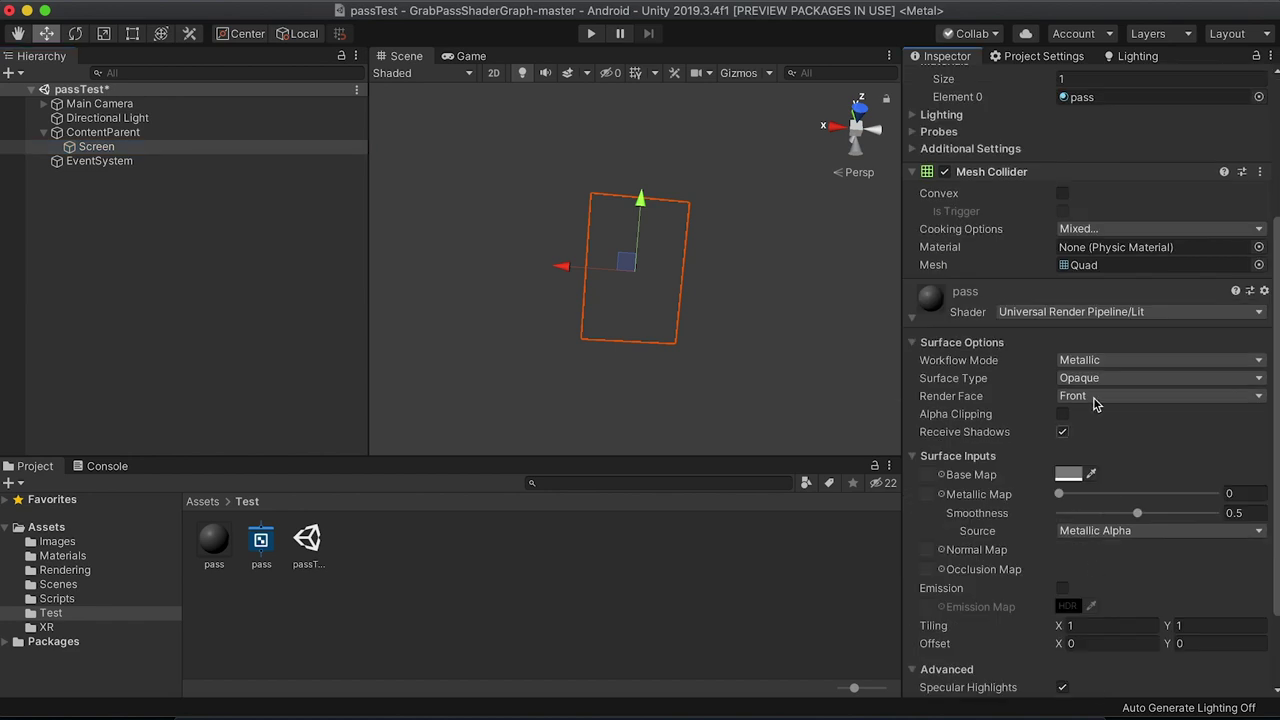
{"action": "left_click", "coordinate": [1076, 311]}
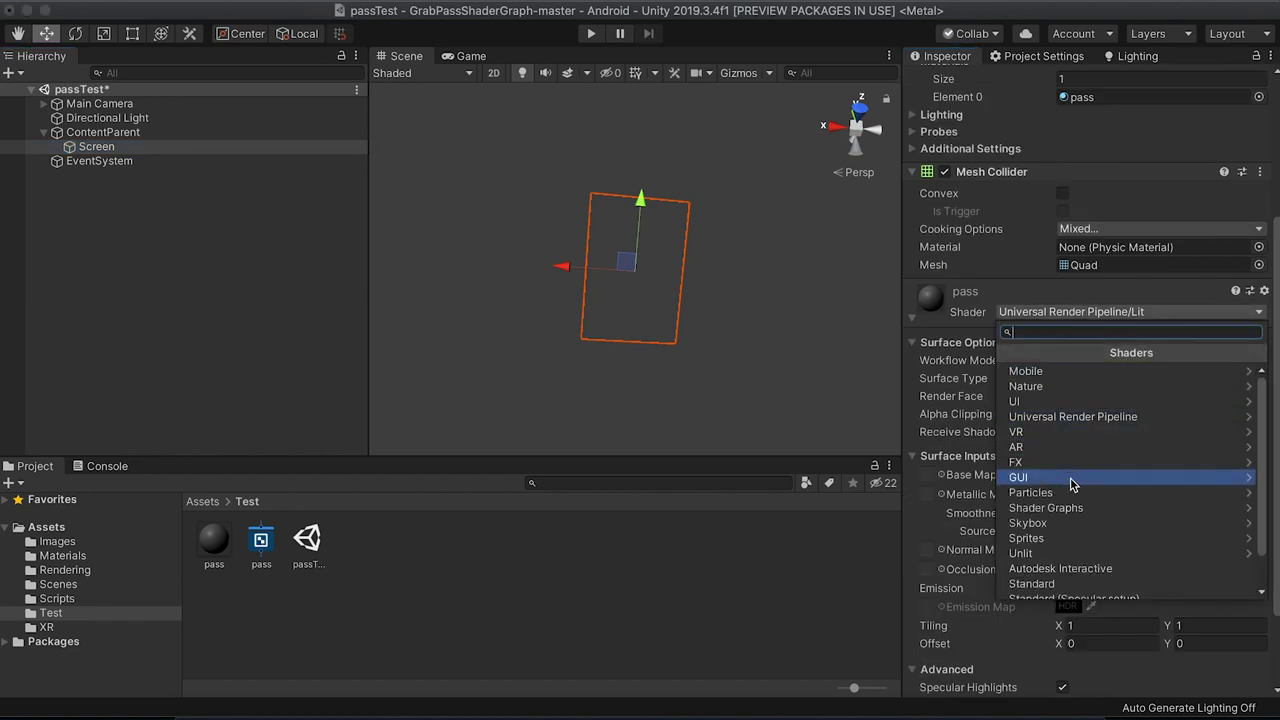
{"action": "left_click", "coordinate": [1075, 508]}
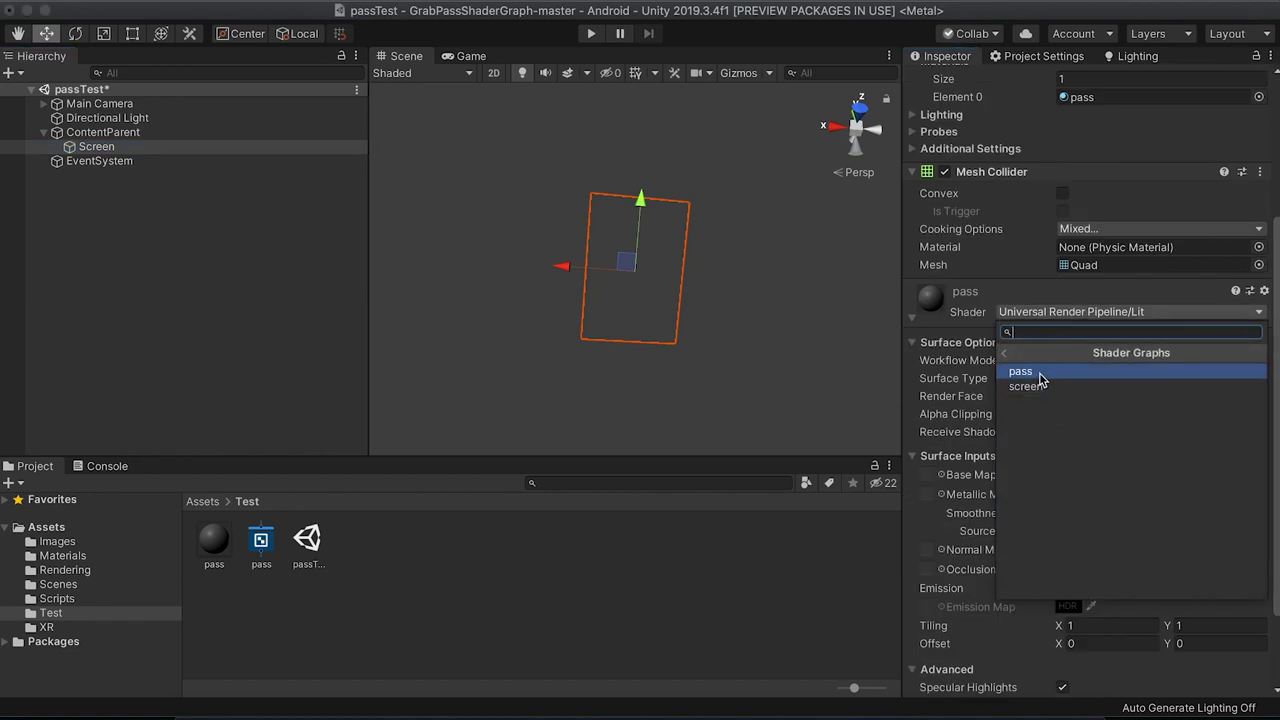
{"action": "left_click", "coordinate": [1041, 377]}
{"action": "key", "text": "super+p"}
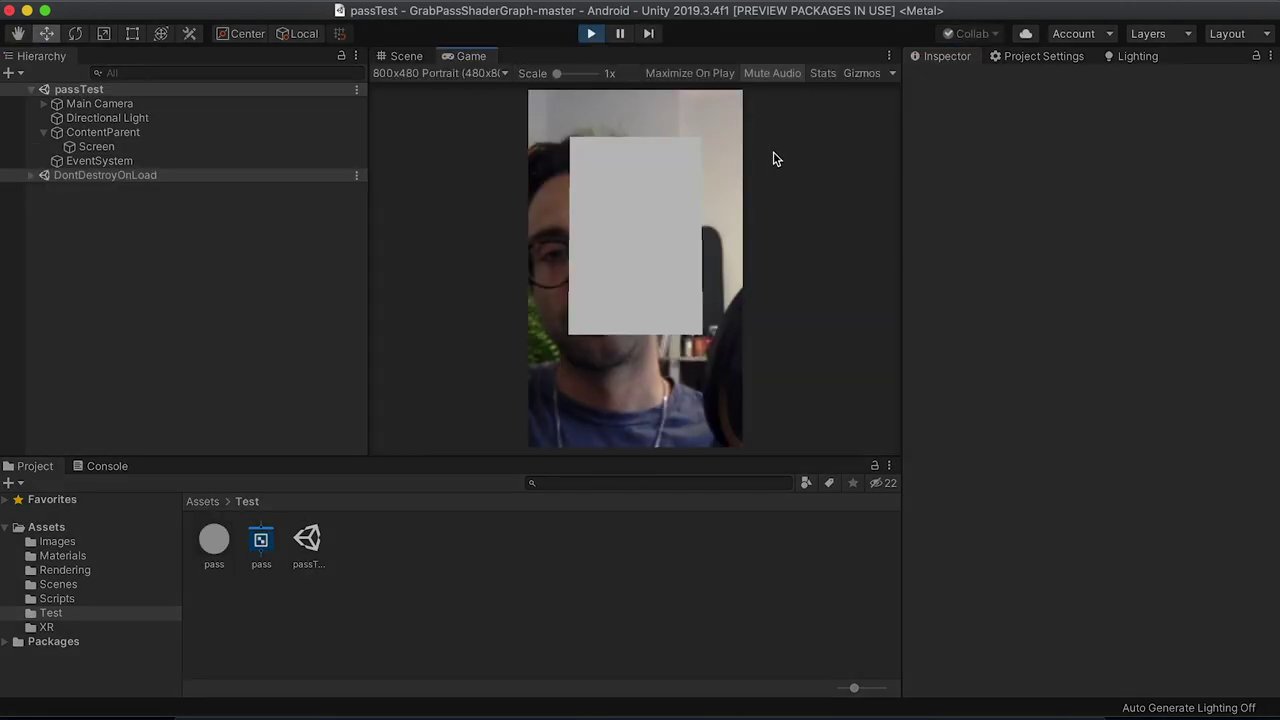
Step: Inspect the Main Camera and its CameraTexture child in the running scene, and stop play mode
{"action": "left_click", "coordinate": [44, 104]}
{"action": "left_click", "coordinate": [143, 121]}
{"action": "left_click", "coordinate": [110, 104]}
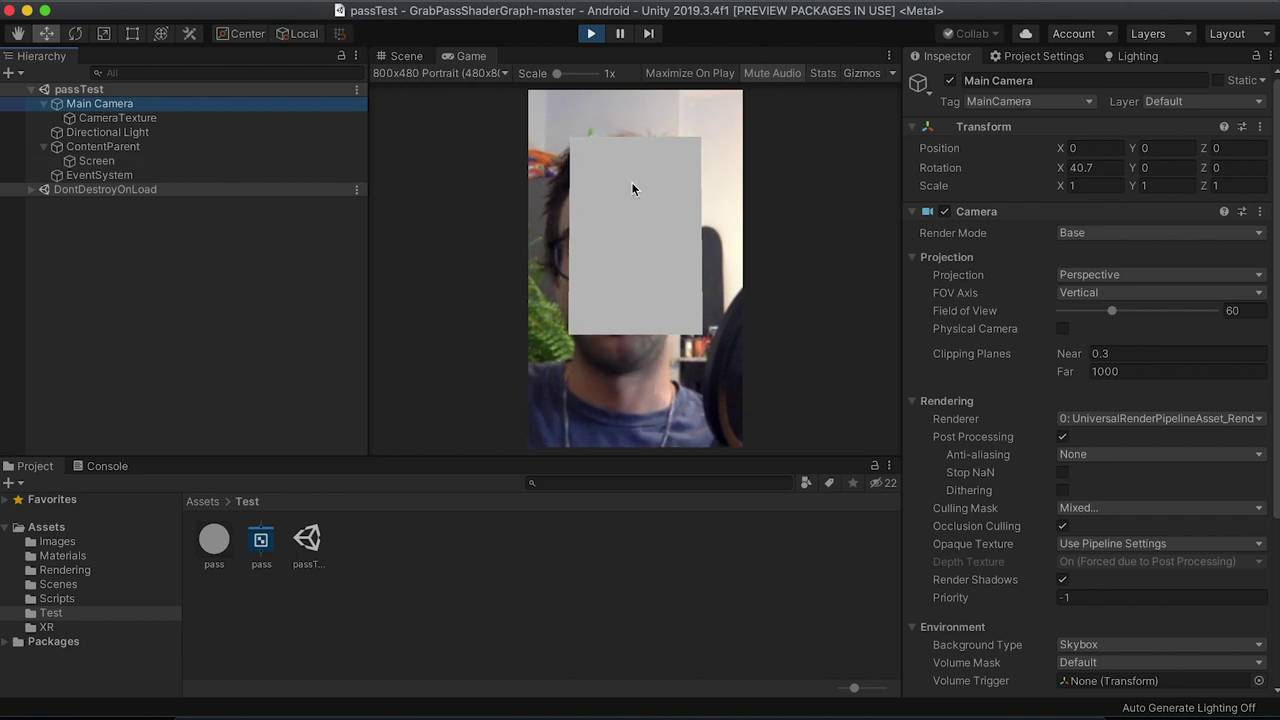
{"action": "left_click", "coordinate": [588, 35]}
{"action": "left_click", "coordinate": [591, 34]}
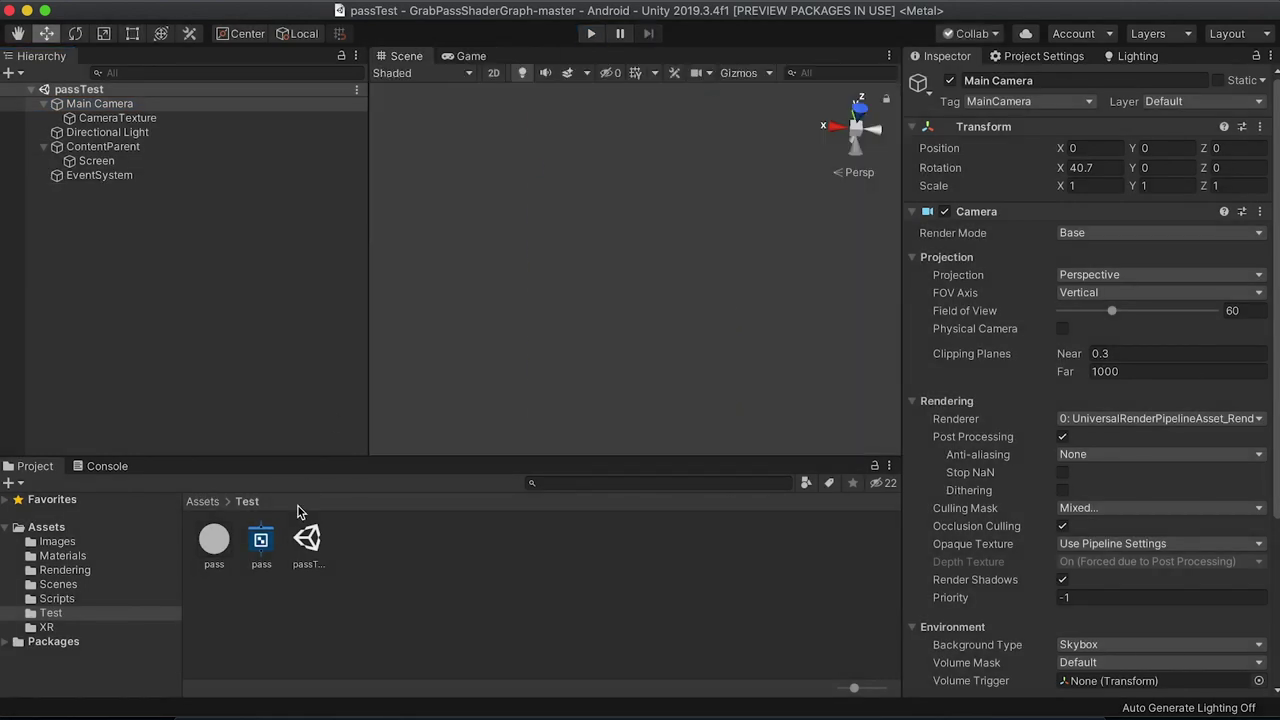
{"action": "left_click", "coordinate": [594, 35]}
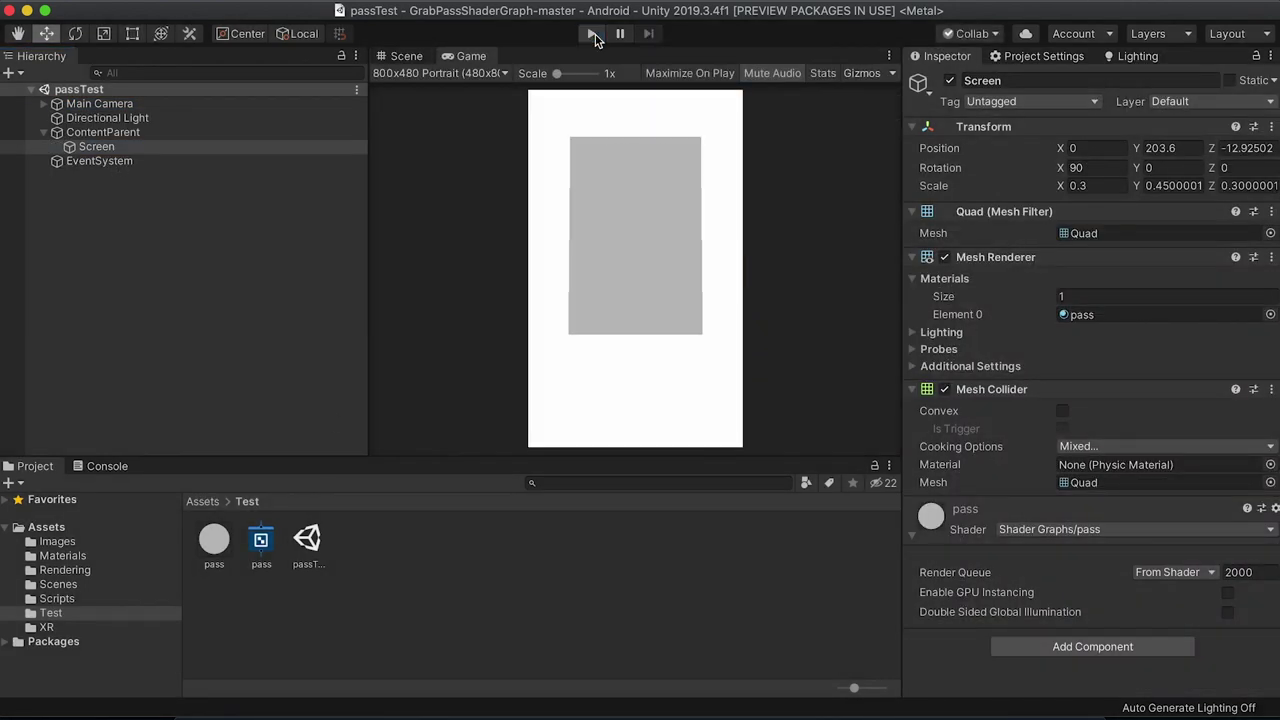
{"action": "left_click", "coordinate": [224, 358]}
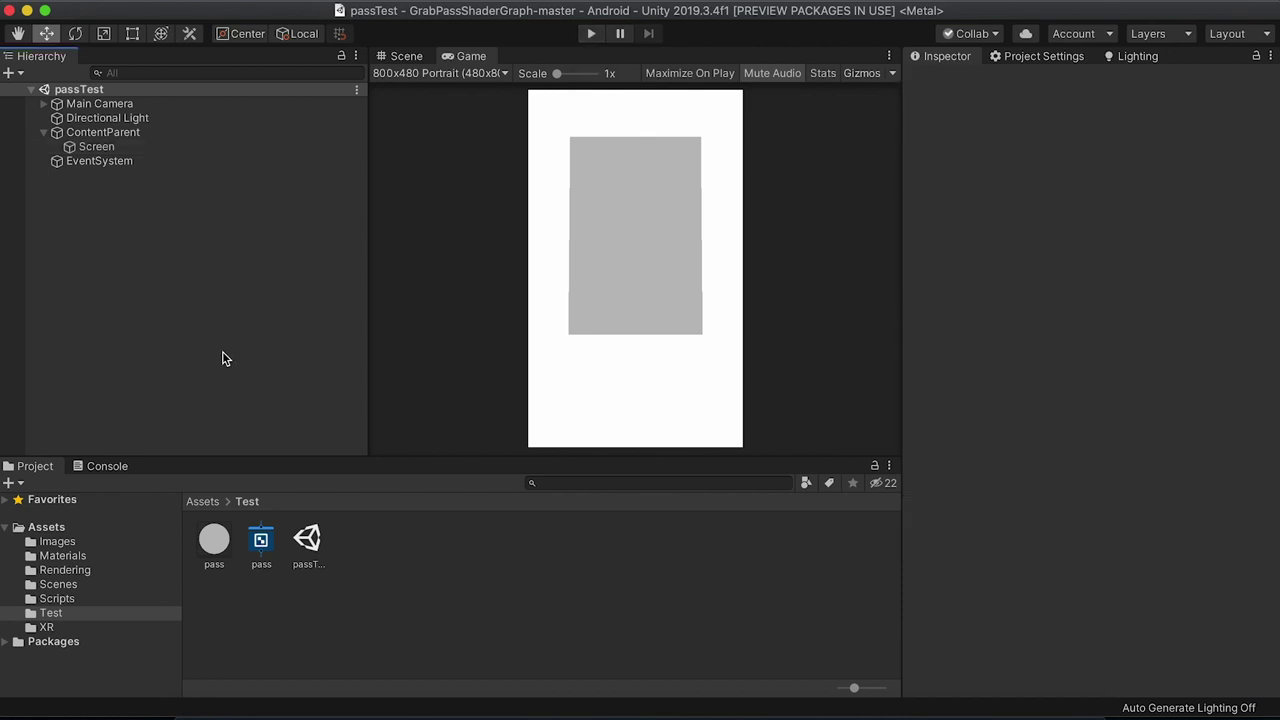
Step: Check the Opaque Texture option of the UniversalRenderPipelineAsset in the Rendering folder, switching it off and on again
{"action": "left_click", "coordinate": [70, 570]}
{"action": "left_click", "coordinate": [266, 545]}
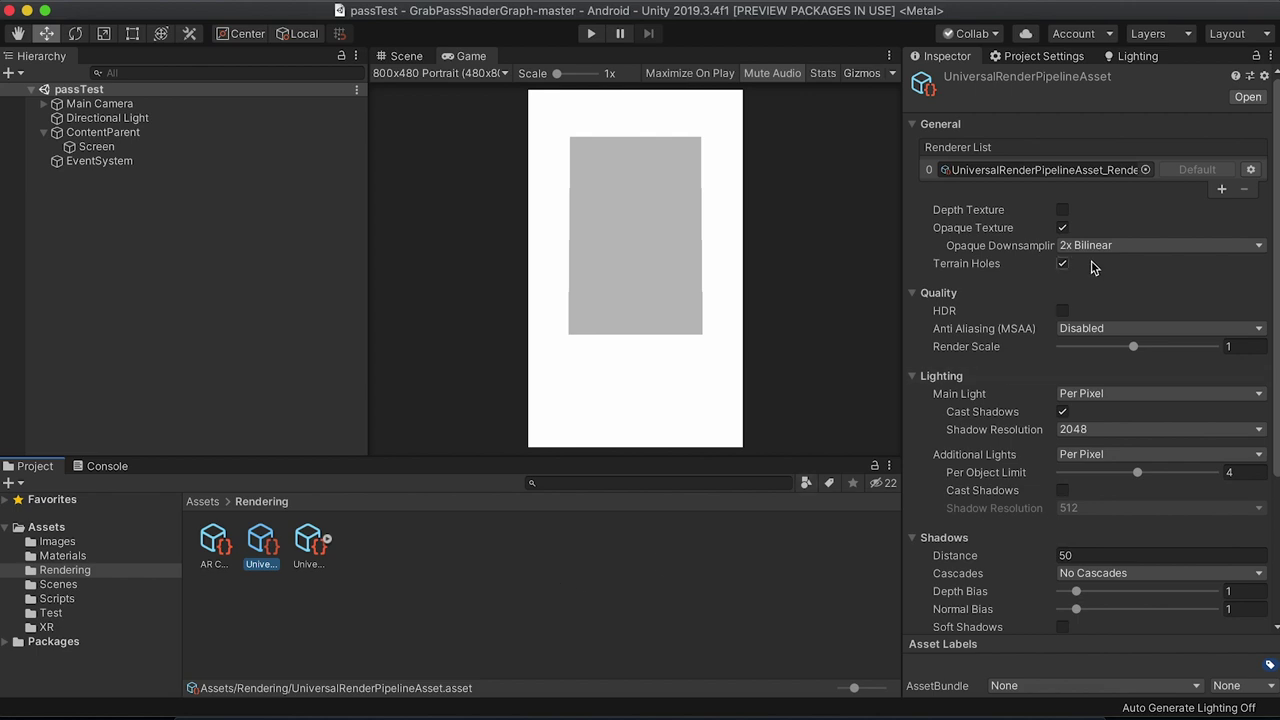
{"action": "left_click", "coordinate": [1063, 228]}
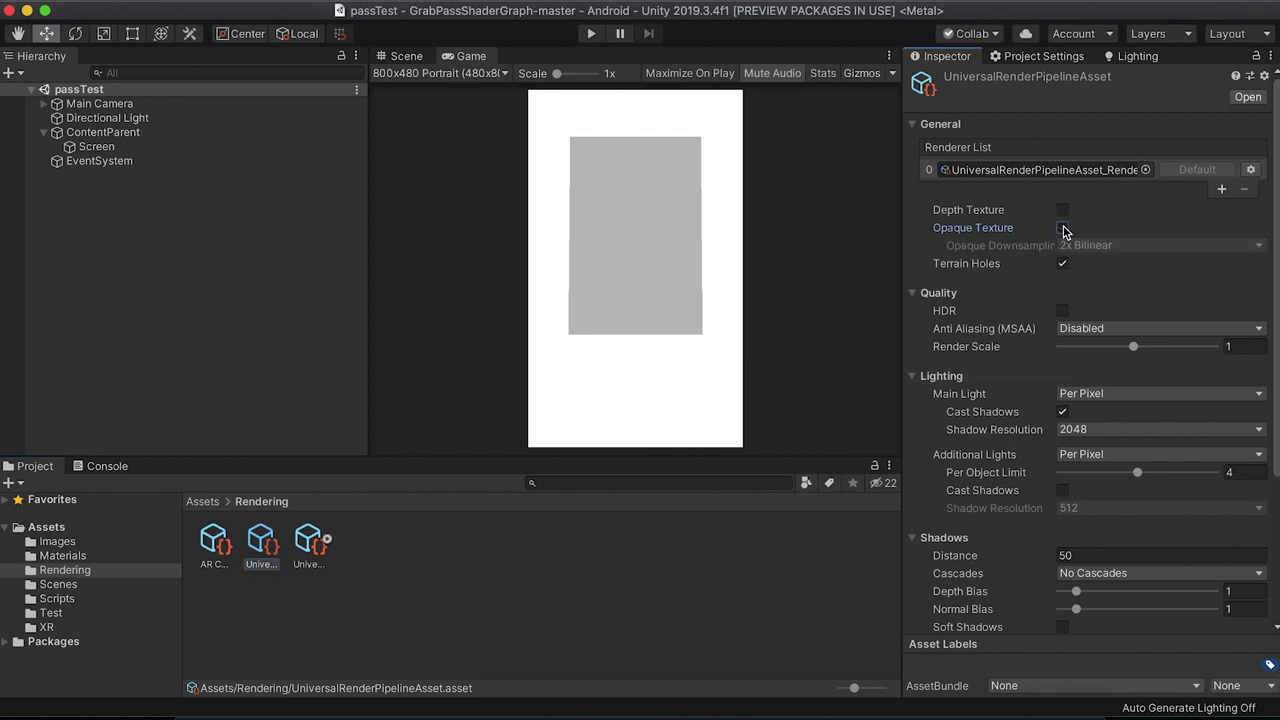
{"action": "left_click", "coordinate": [1063, 228]}
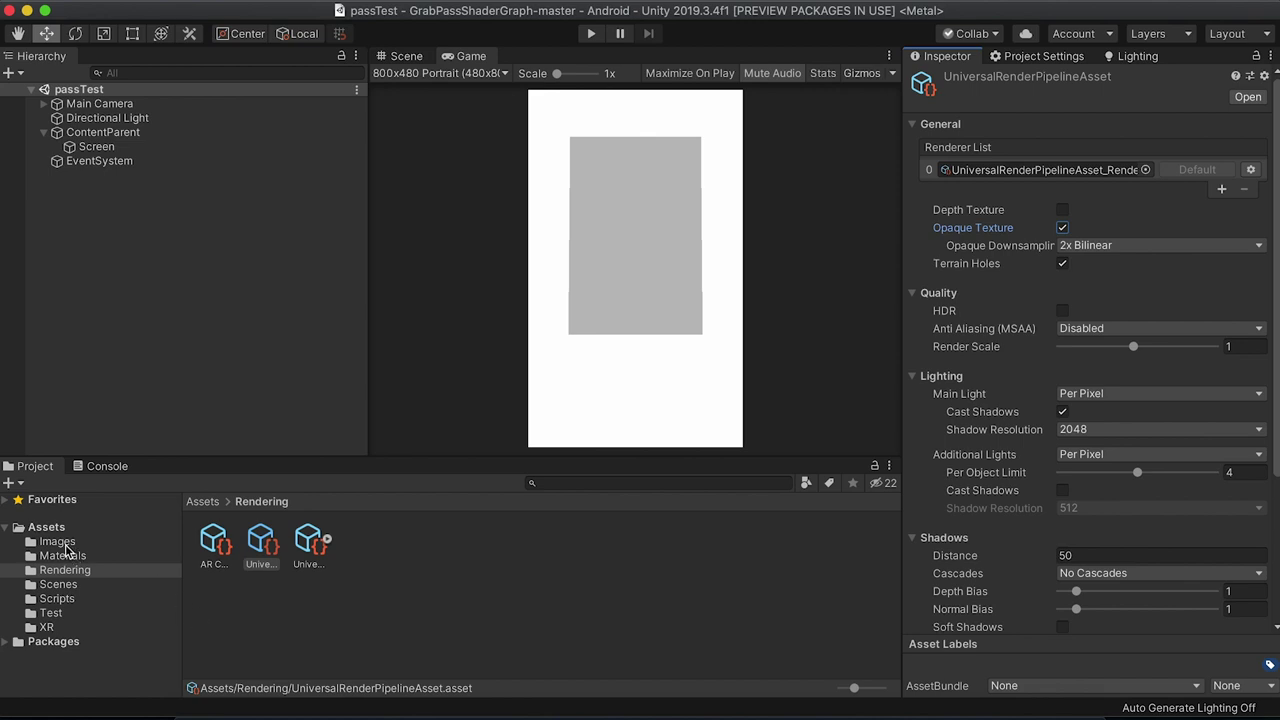
Step: Open the pass shader graph from the Test folder for editing
{"action": "left_click", "coordinate": [69, 603]}
{"action": "left_click", "coordinate": [80, 613]}
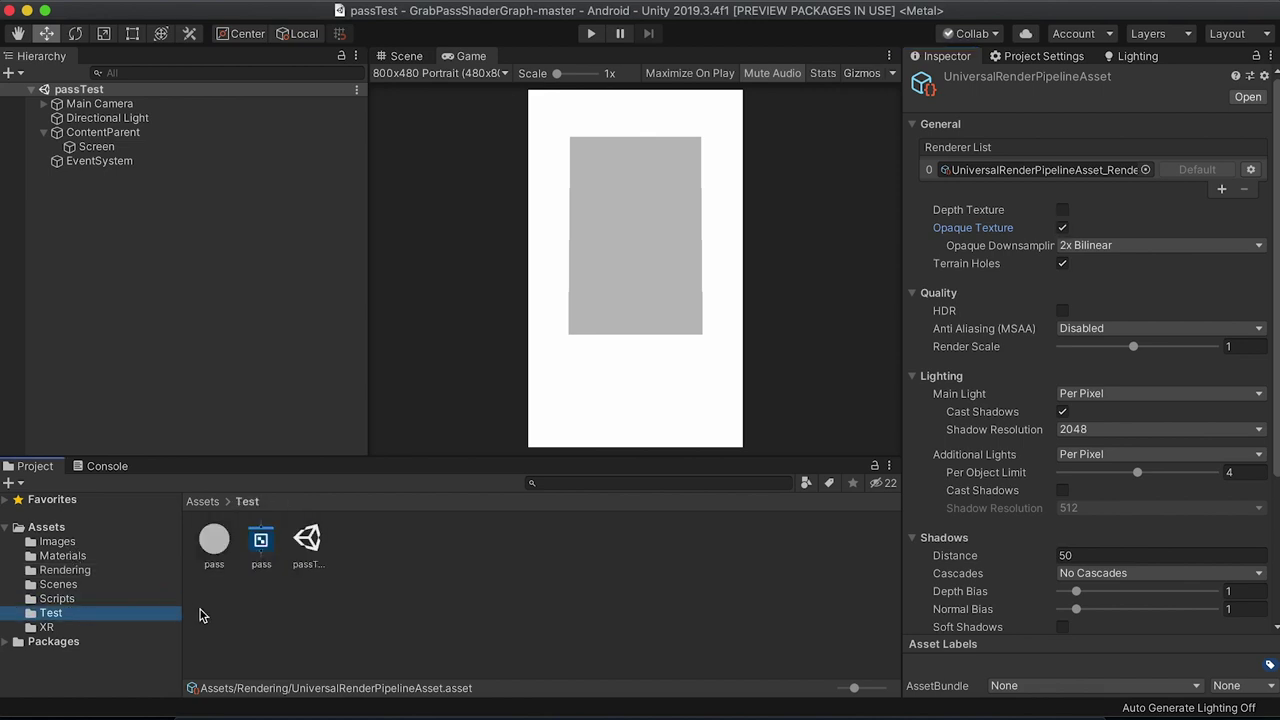
{"action": "left_click", "coordinate": [259, 546]}
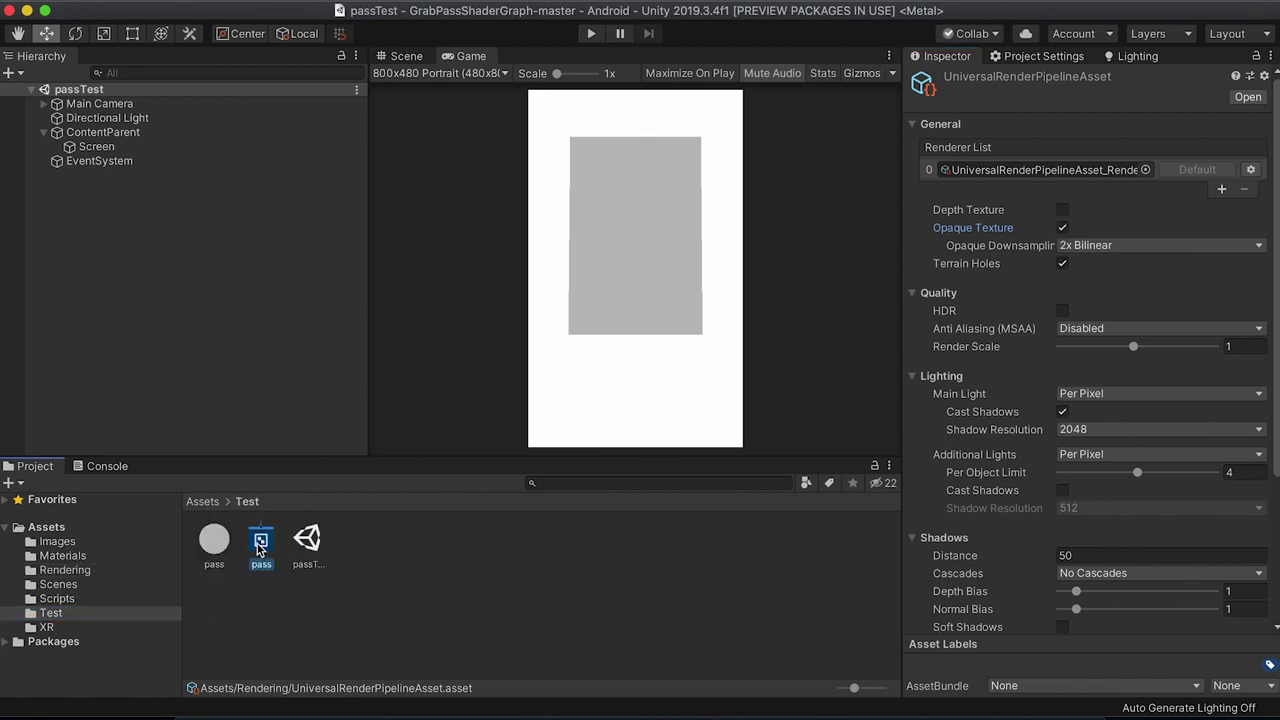
{"action": "double_click", "coordinate": [259, 546]}
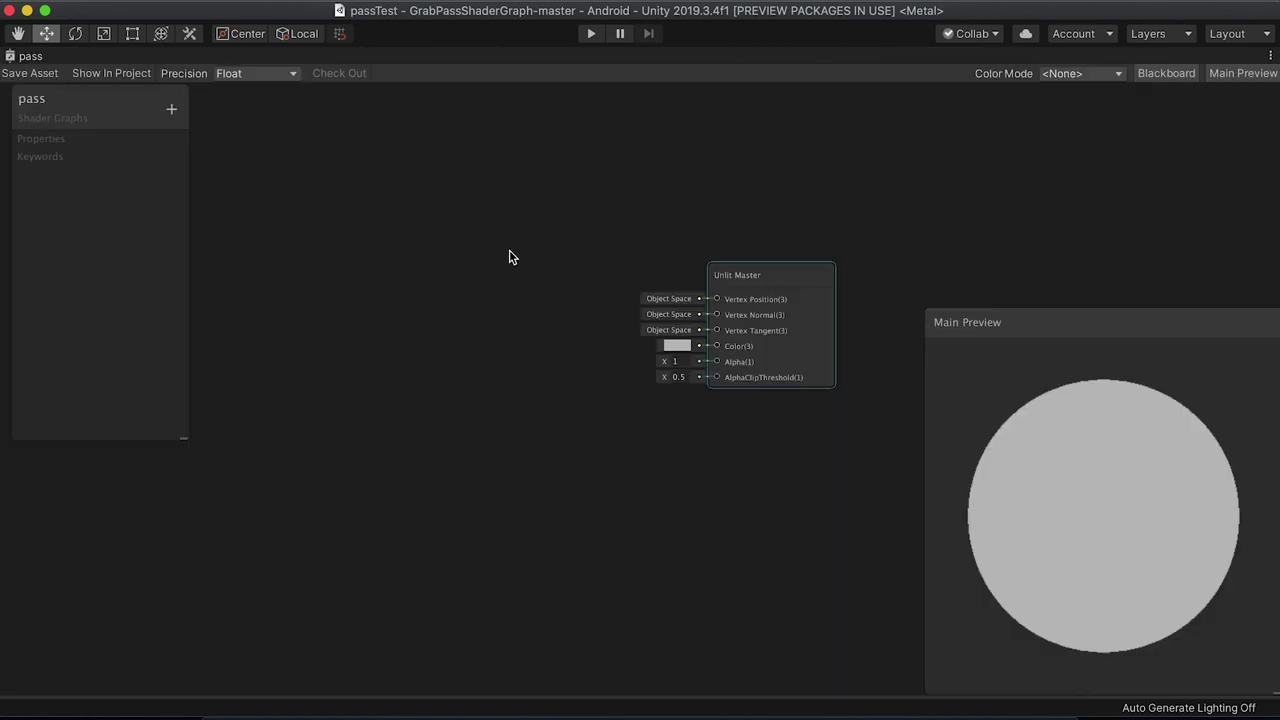
Step: Set the Surface of the Unlit Master node to Transparent and reposition the node in the graph
{"action": "left_click", "coordinate": [813, 276]}
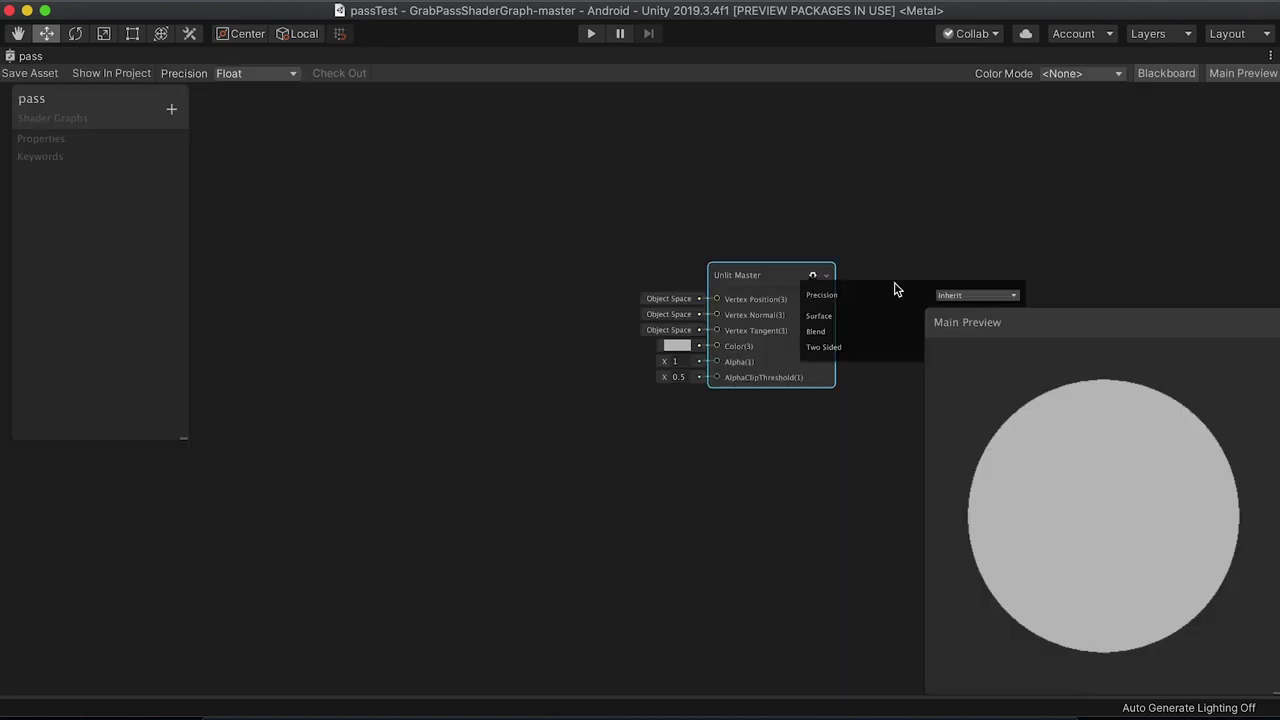
{"action": "left_click_drag", "start_coordinate": [777, 276], "coordinate": [721, 216]}
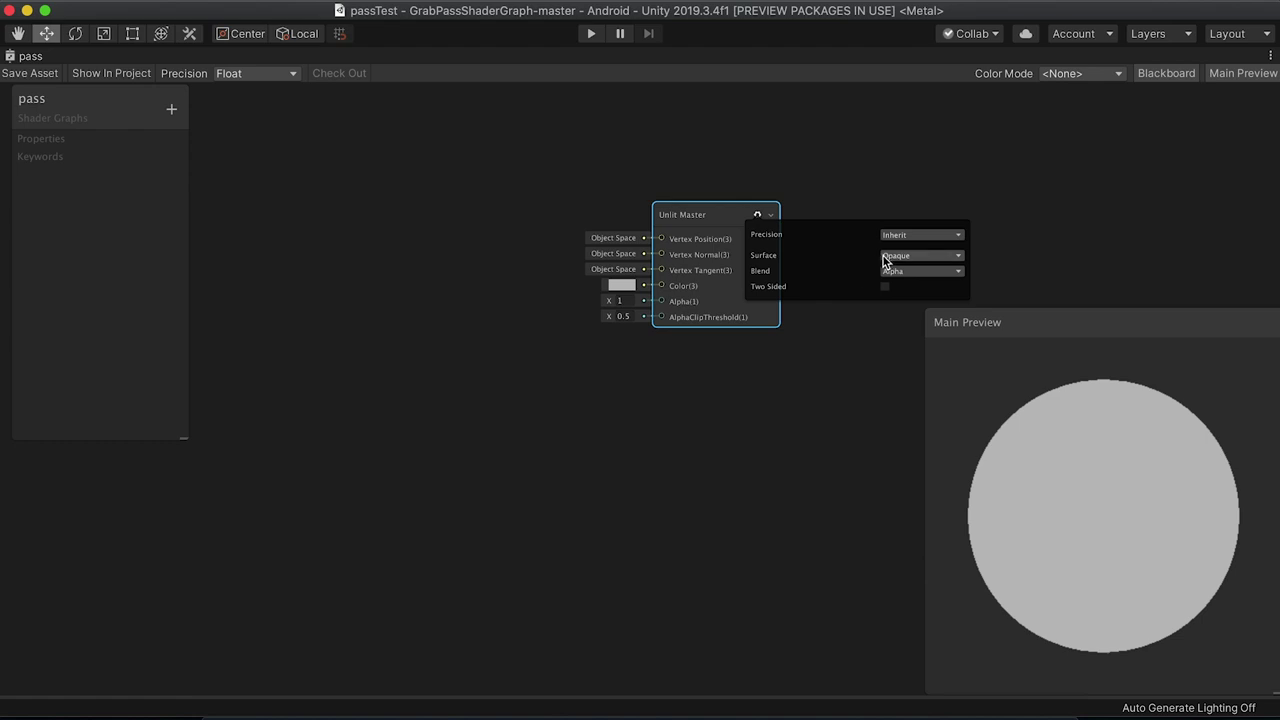
{"action": "left_click", "coordinate": [884, 256]}
{"action": "left_click", "coordinate": [926, 294]}
{"action": "left_click", "coordinate": [758, 219]}
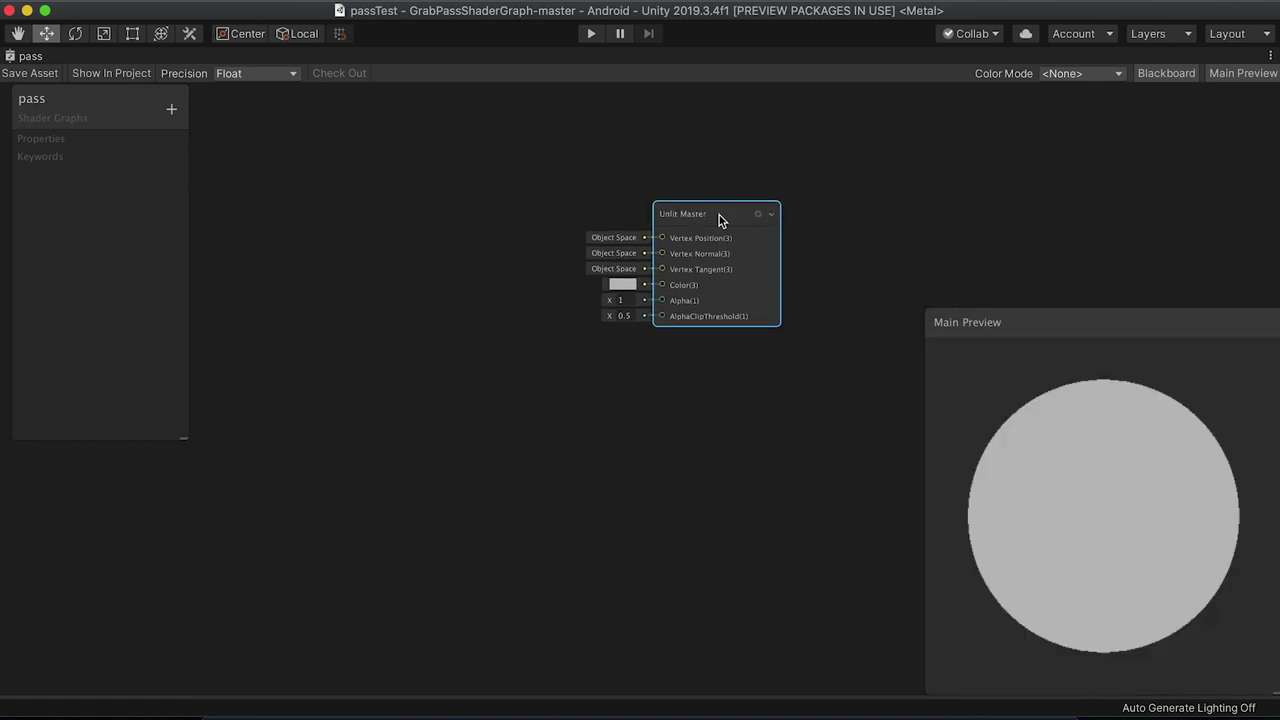
{"action": "left_click_drag", "start_coordinate": [719, 215], "coordinate": [729, 236]}
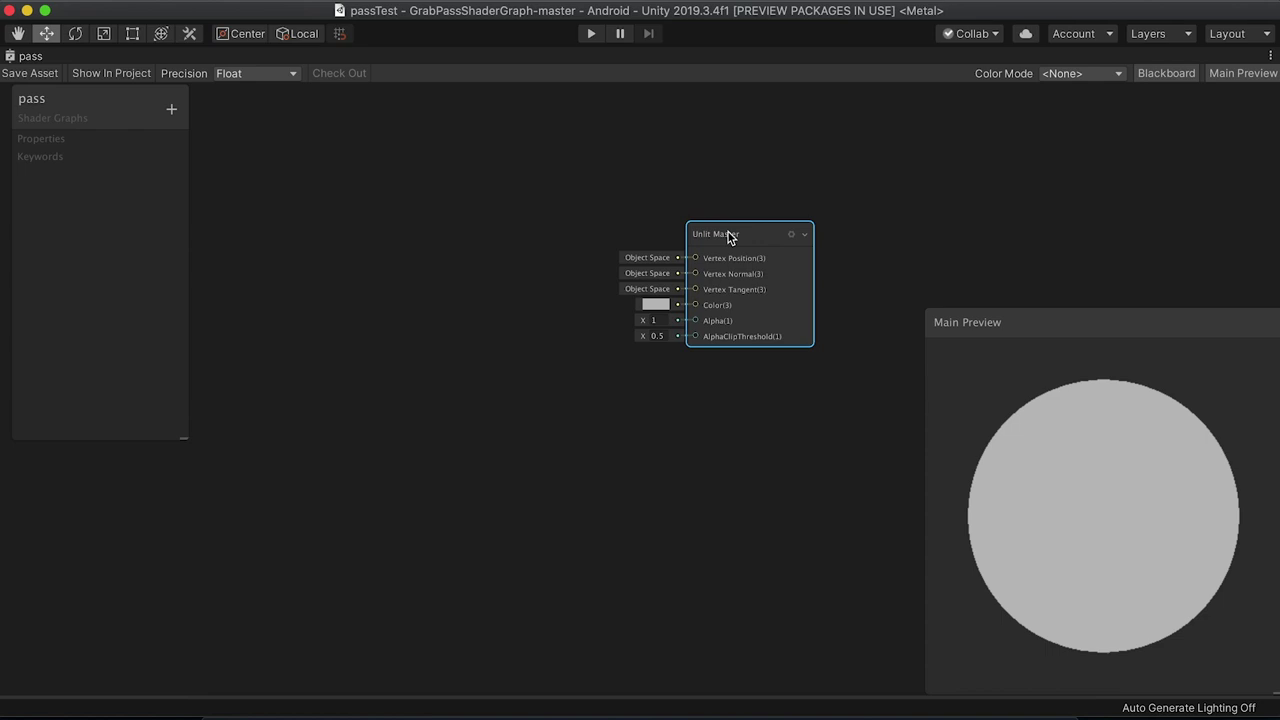
Step: Add a Scene Color node to the graph and place it up and to the left of the Unlit Master node
{"action": "left_click", "coordinate": [630, 189]}
{"action": "right_click", "coordinate": [470, 180]}
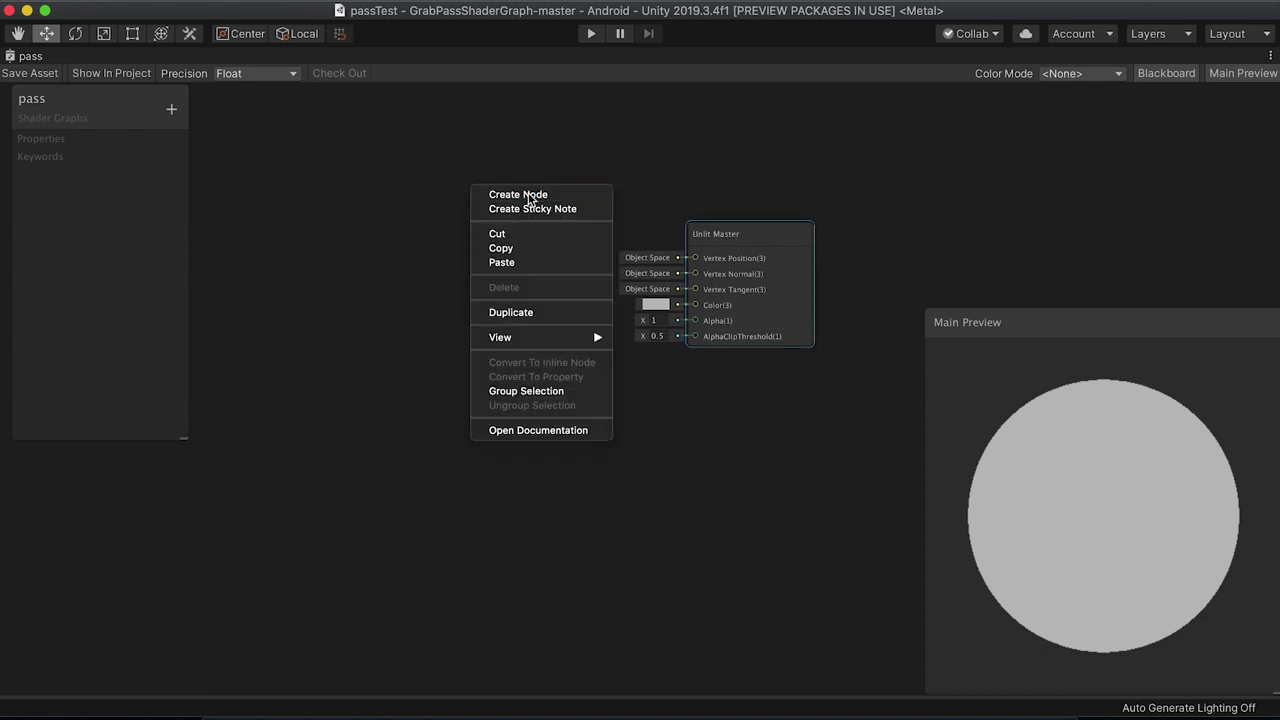
{"action": "key", "text": "Escape"}
{"action": "key", "text": "space"}
{"action": "type", "text": "scene"}
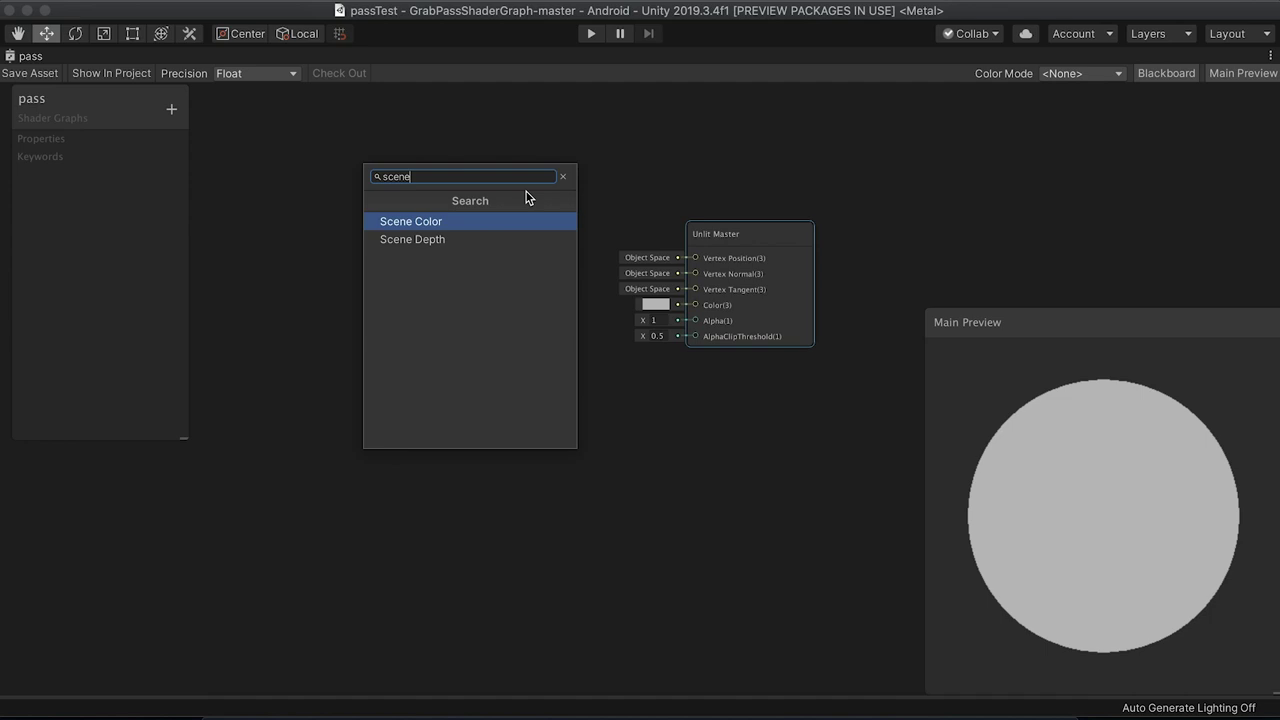
{"action": "key", "text": "Down"}
{"action": "key", "text": "Up"}
{"action": "key", "text": "Return"}
{"action": "left_click", "coordinate": [528, 207]}
{"action": "left_click_drag", "start_coordinate": [482, 208], "coordinate": [408, 191]}
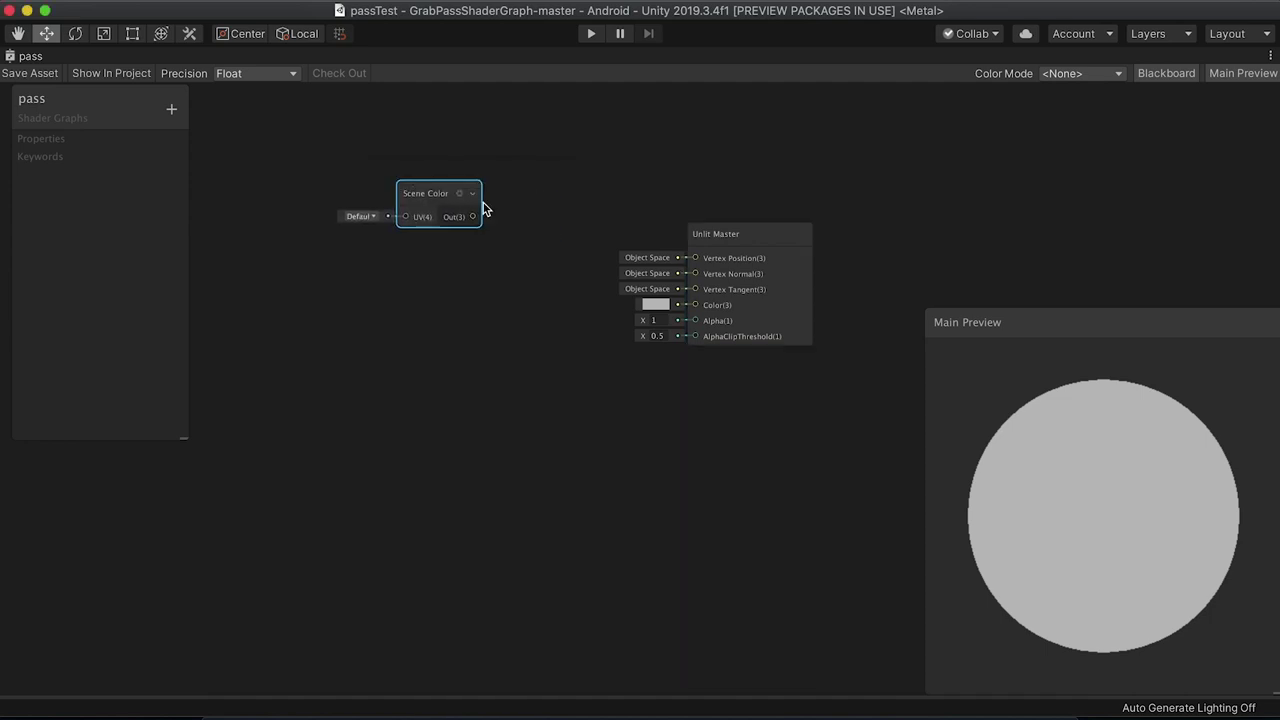
{"action": "left_click_drag", "start_coordinate": [475, 217], "coordinate": [517, 249]}
{"action": "left_click", "coordinate": [539, 207]}
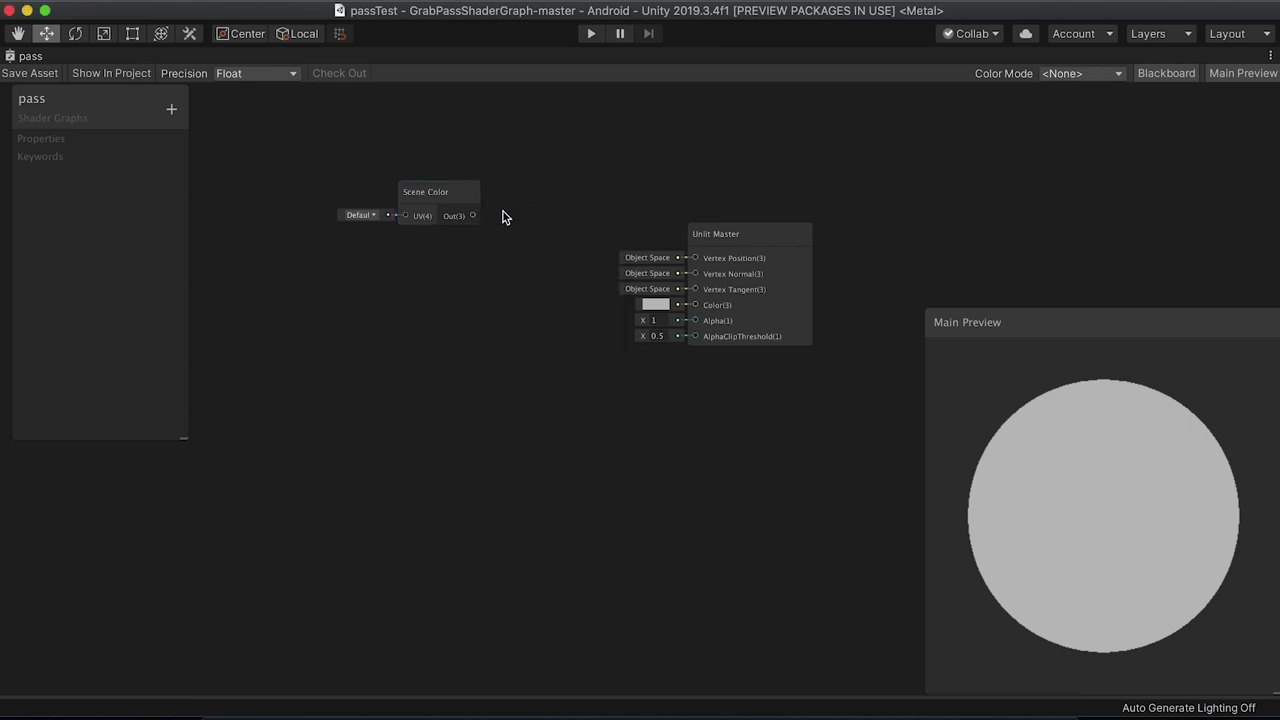
Step: Add a Posterize node between the Scene Color and Unlit Master nodes
{"action": "right_click", "coordinate": [504, 216]}
{"action": "left_click", "coordinate": [567, 225]}
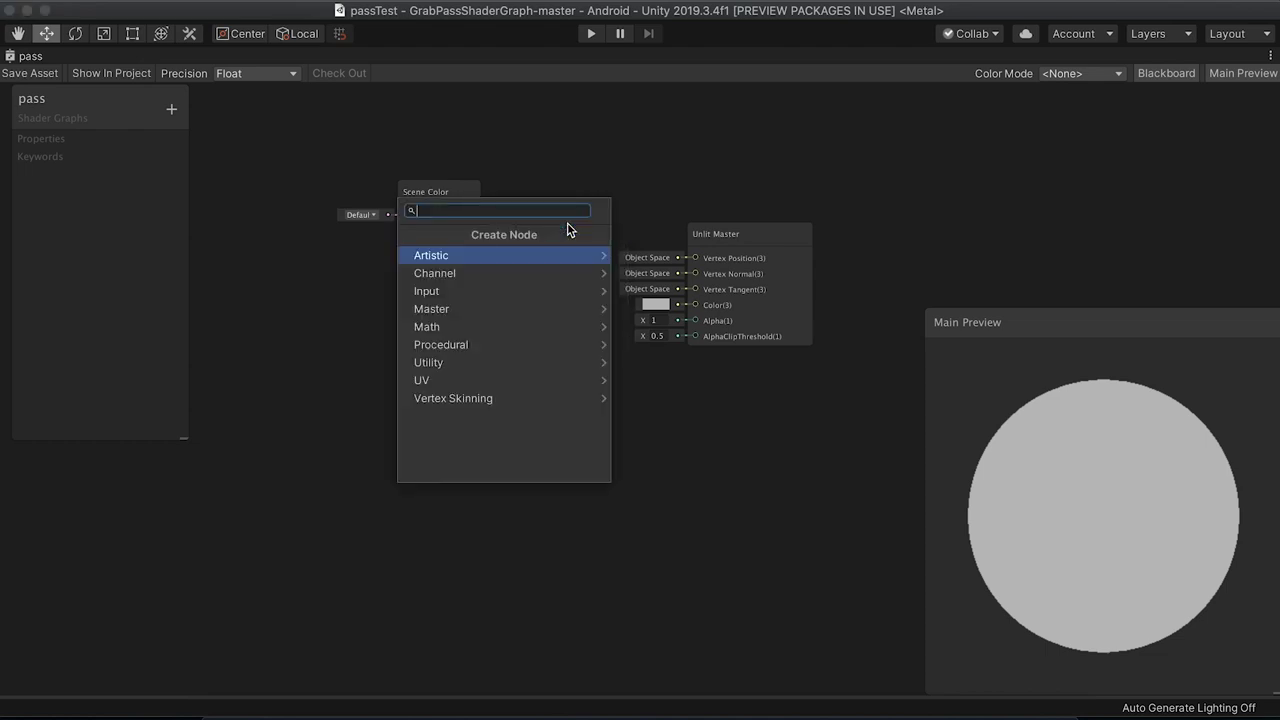
{"action": "type", "text": "pos"}
{"action": "key", "text": "Down"}
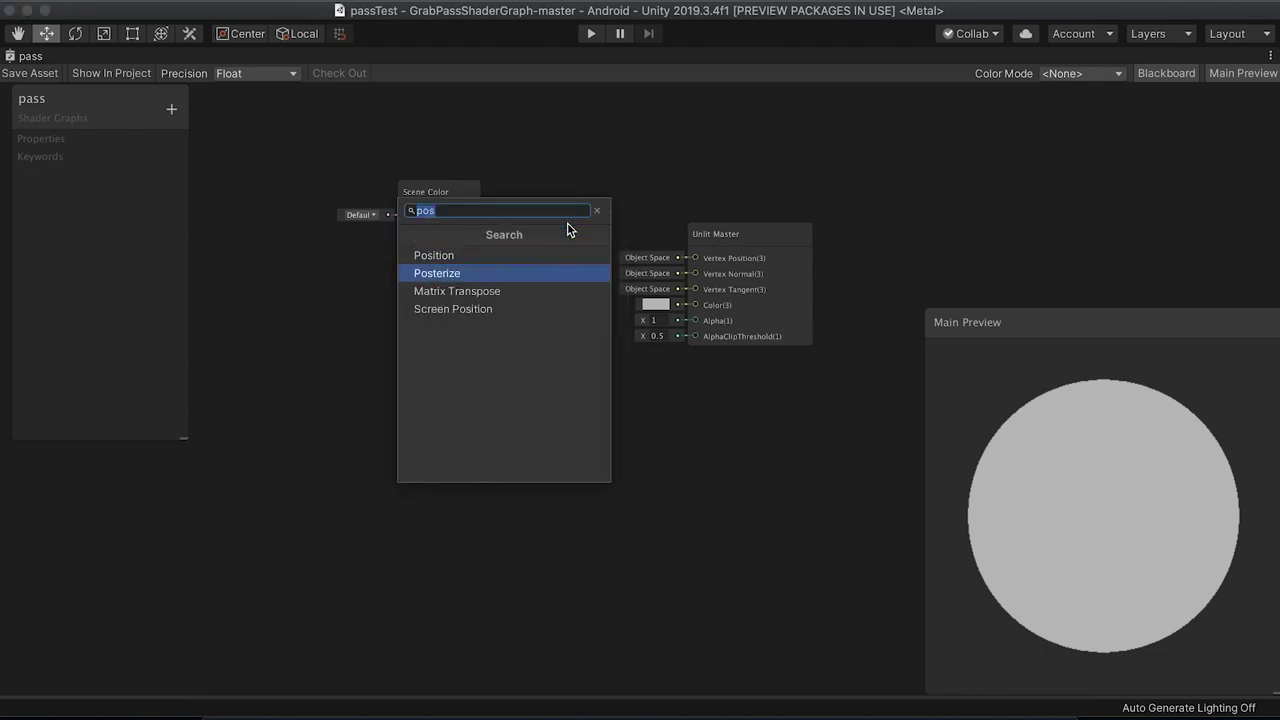
{"action": "key", "text": "Return"}
{"action": "left_click_drag", "start_coordinate": [563, 234], "coordinate": [552, 181]}
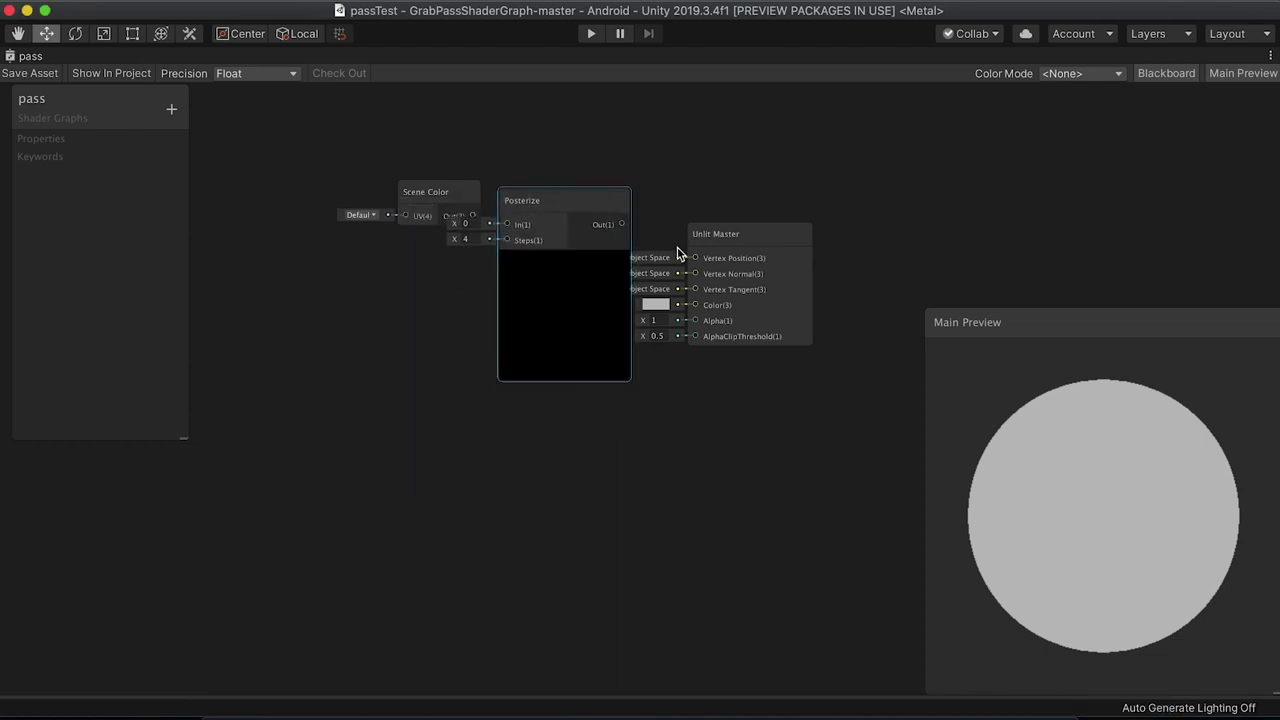
Step: Connect Scene Color to the Posterize node's In and the Posterize output to the Unlit Master's Color
{"action": "left_click_drag", "start_coordinate": [708, 234], "coordinate": [733, 247]}
{"action": "left_click_drag", "start_coordinate": [481, 221], "coordinate": [507, 224]}
{"action": "left_click_drag", "start_coordinate": [671, 284], "coordinate": [726, 320]}
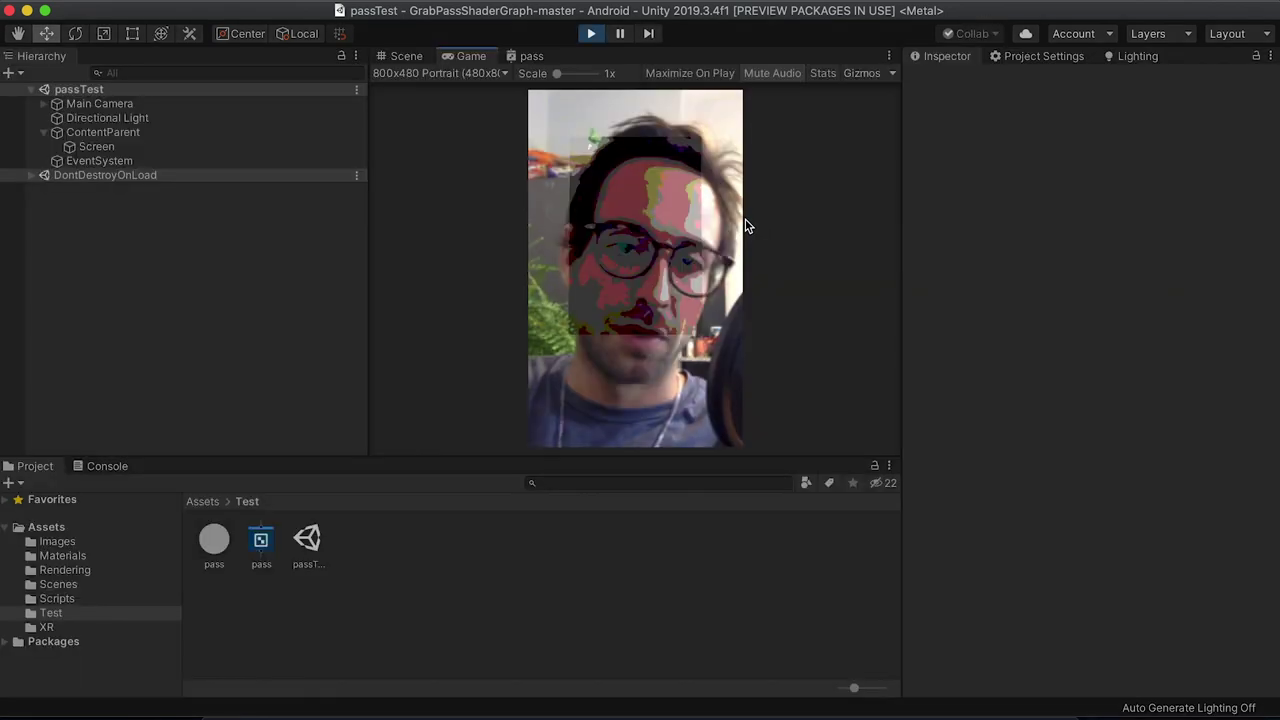
Step: Examine the posterize effect on the Screen object in the Scene view while the scene runs
{"action": "left_click", "coordinate": [412, 56]}
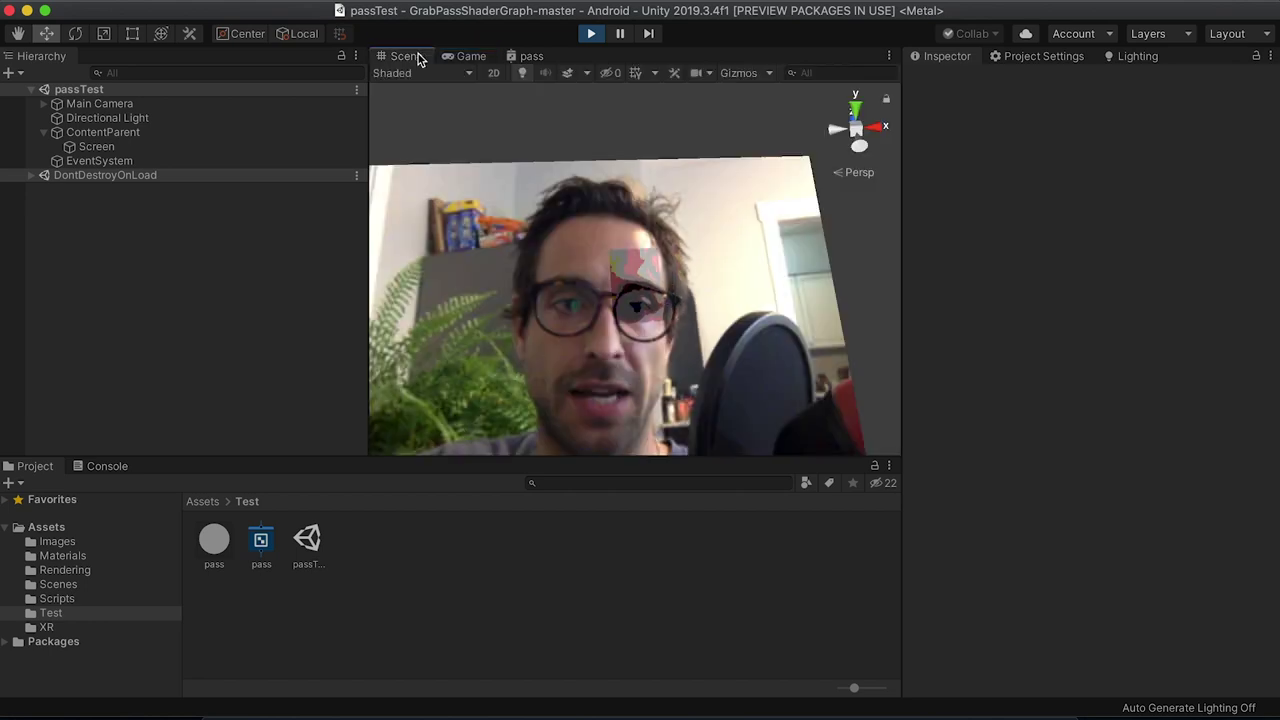
{"action": "left_click", "coordinate": [142, 151]}
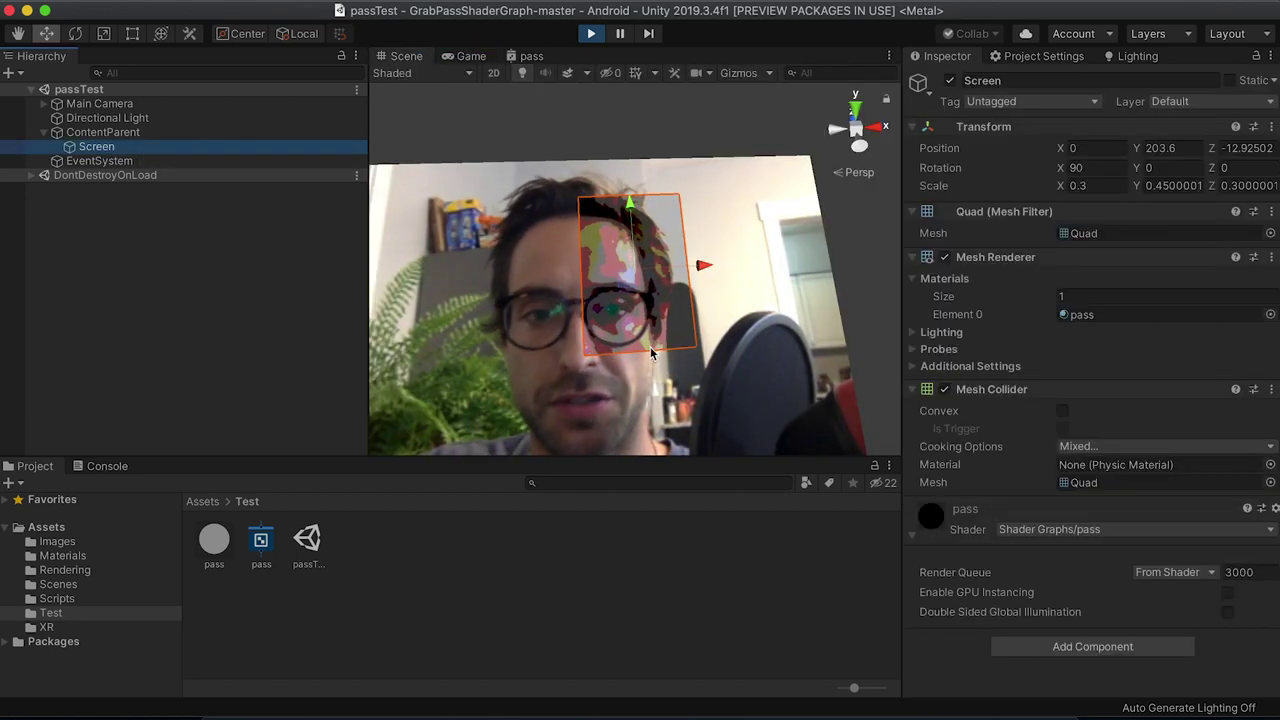
{"action": "left_click_drag", "start_coordinate": [650, 318], "coordinate": [563, 414], "text": "alt"}
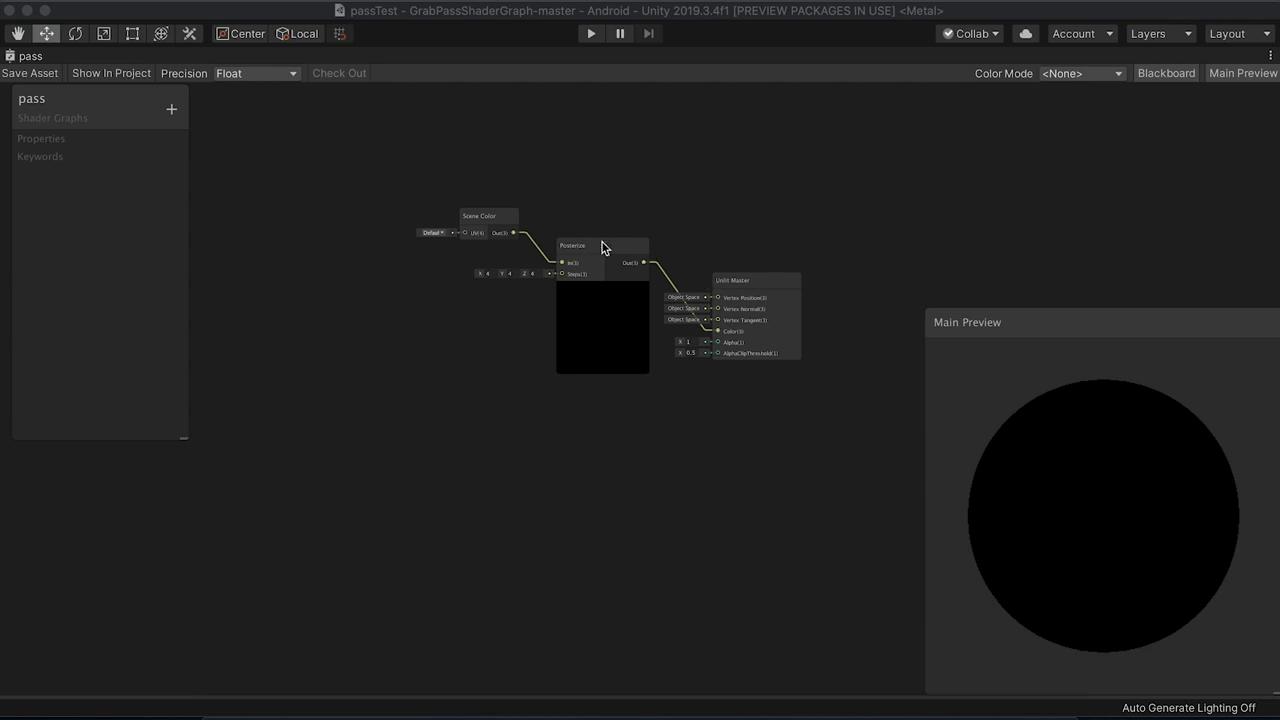
Step: Delete the Scene Color node from the pass graph
{"action": "left_click", "coordinate": [490, 219]}
{"action": "right_click", "coordinate": [490, 219]}
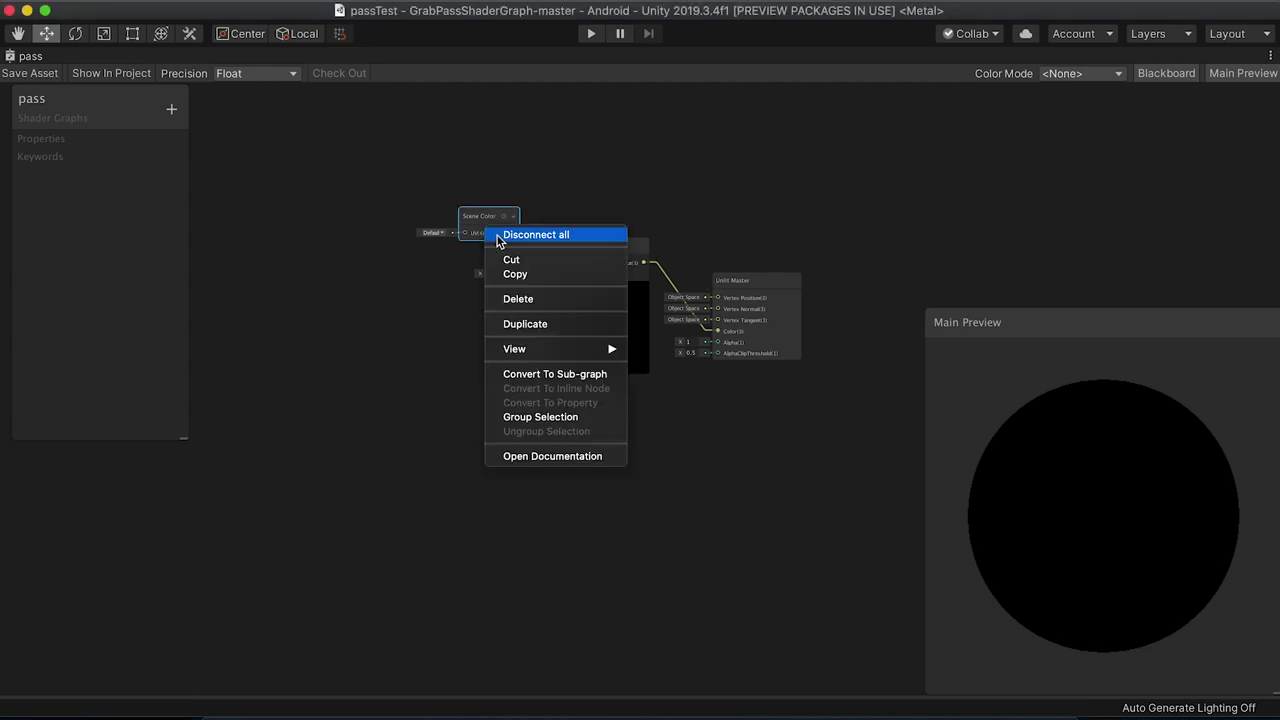
{"action": "left_click", "coordinate": [543, 296]}
Step: Add an unexposed Texture2D property with name and reference _CameraOpaqueTexture, and place it in the graph
{"action": "left_click", "coordinate": [169, 112]}
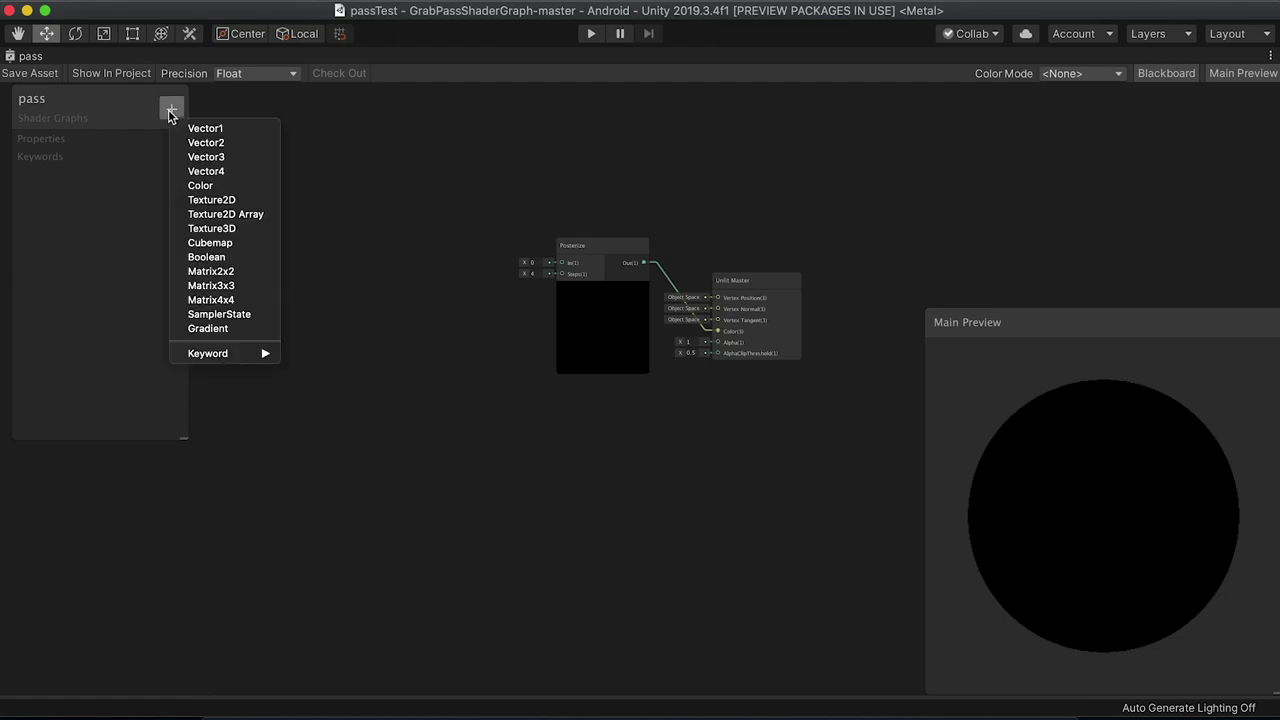
{"action": "left_click", "coordinate": [230, 201]}
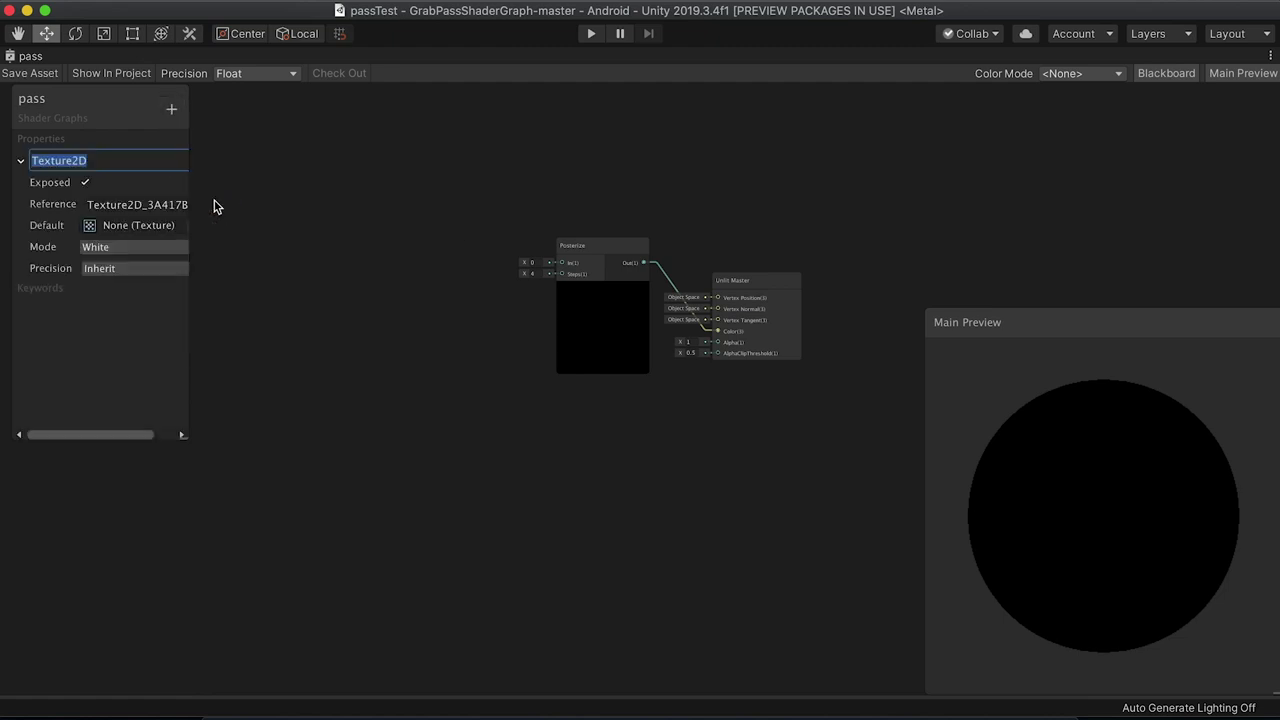
{"action": "left_click", "coordinate": [117, 204]}
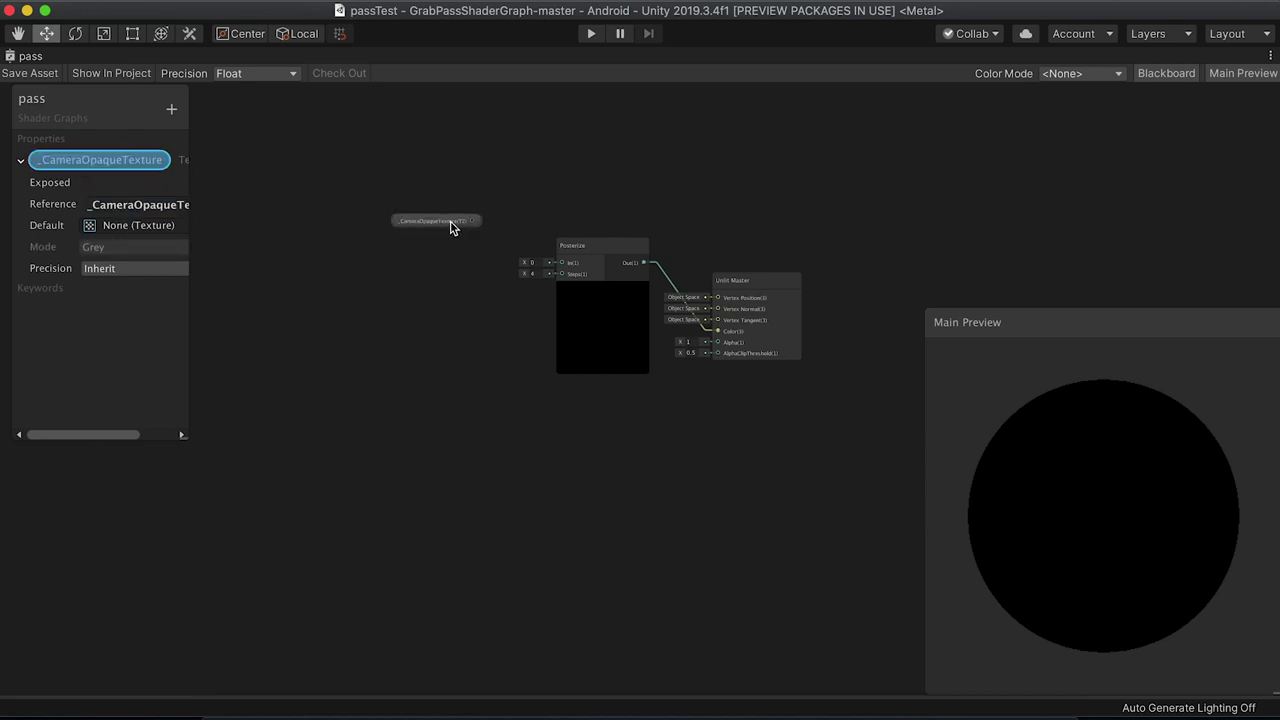
Step: Add a Sample Texture 2D node below the _CameraOpaqueTexture property node
{"action": "right_click", "coordinate": [393, 259]}
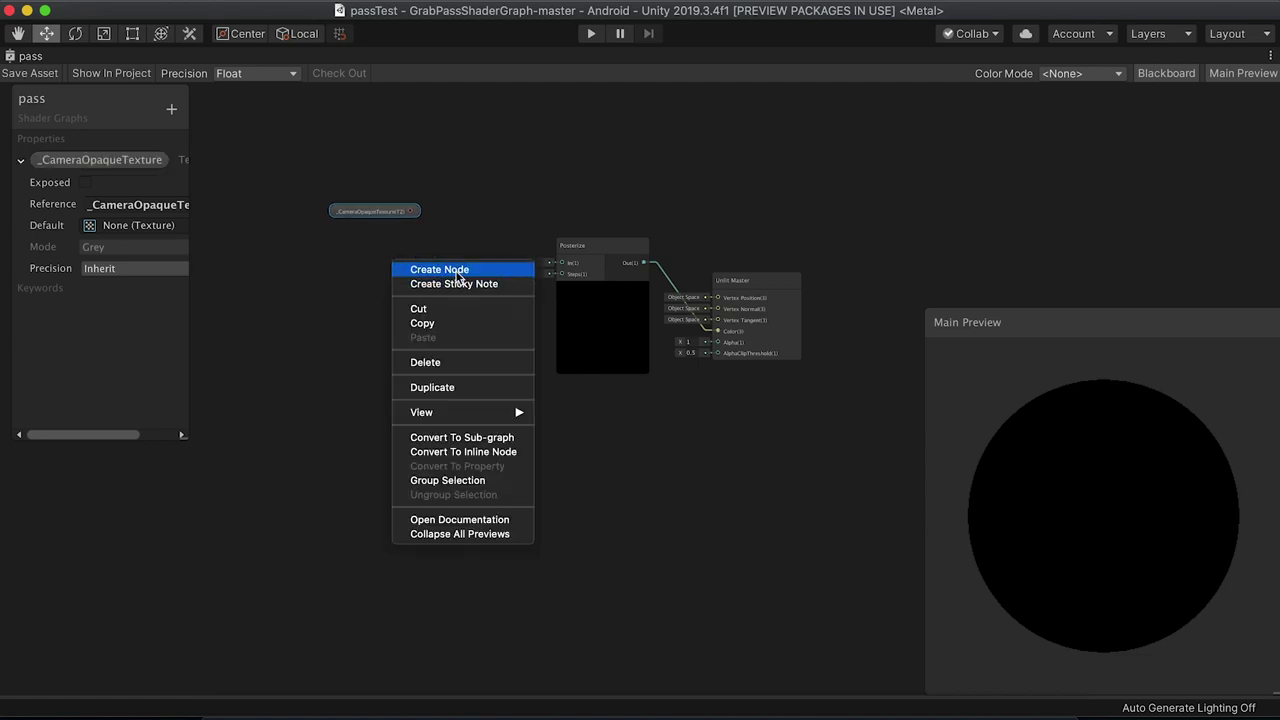
{"action": "left_click", "coordinate": [457, 267]}
{"action": "type", "text": "sam"}
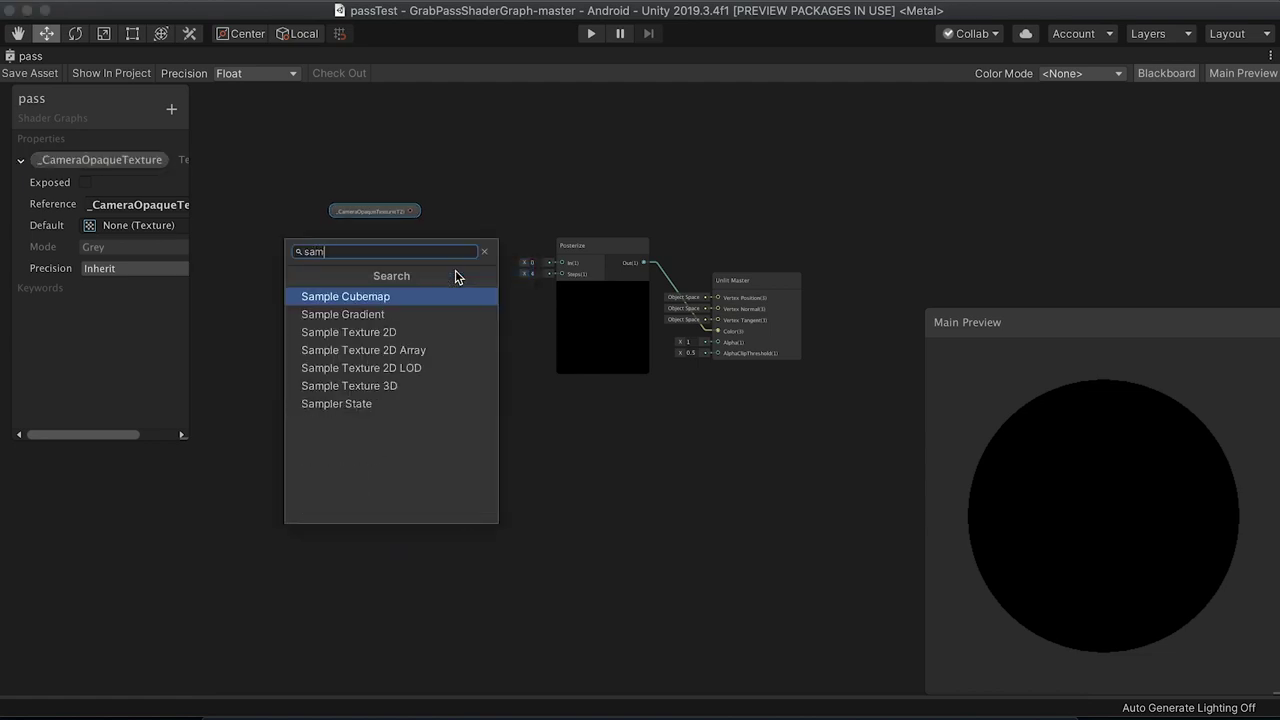
{"action": "type", "text": "pl"}
{"action": "key", "text": "Down"}
{"action": "key", "text": "Down"}
{"action": "key", "text": "Return"}
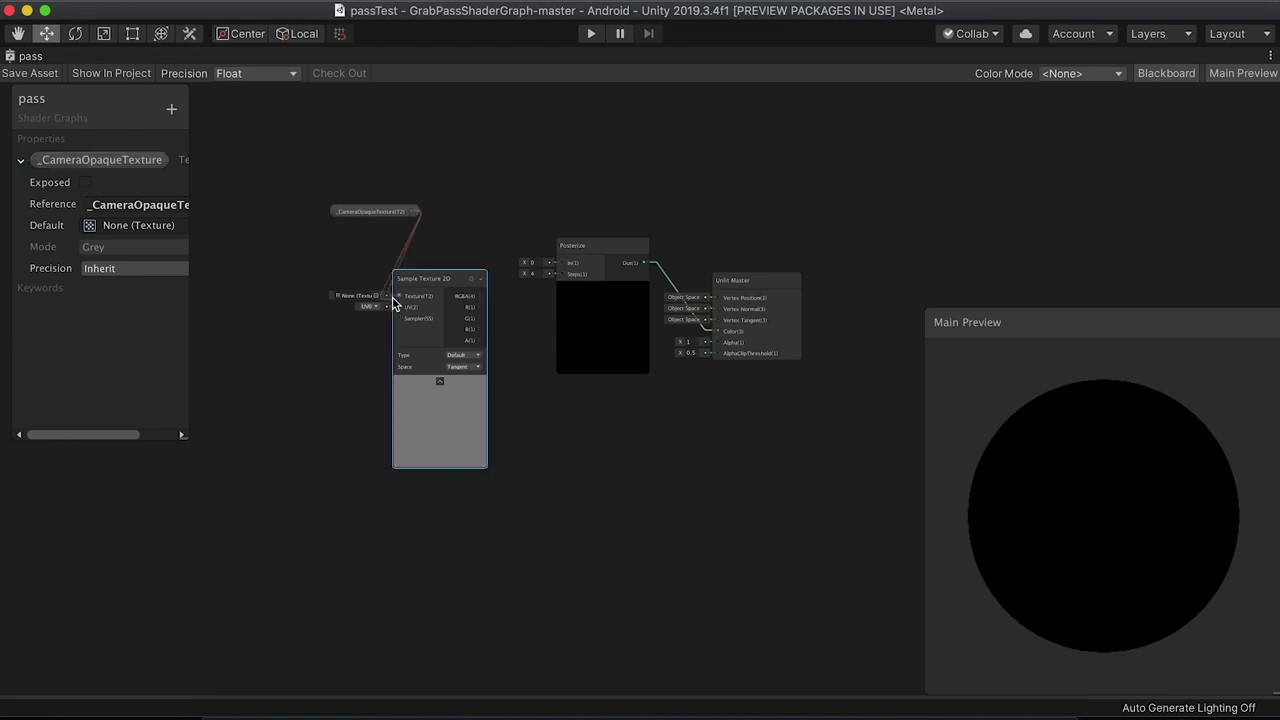
Step: Connect _CameraOpaqueTexture to the Sample Texture 2D node's Texture input and its RGBA output to the Posterize node's In
{"action": "left_click_drag", "start_coordinate": [393, 303], "coordinate": [399, 291]}
{"action": "left_click_drag", "start_coordinate": [366, 215], "coordinate": [306, 200]}
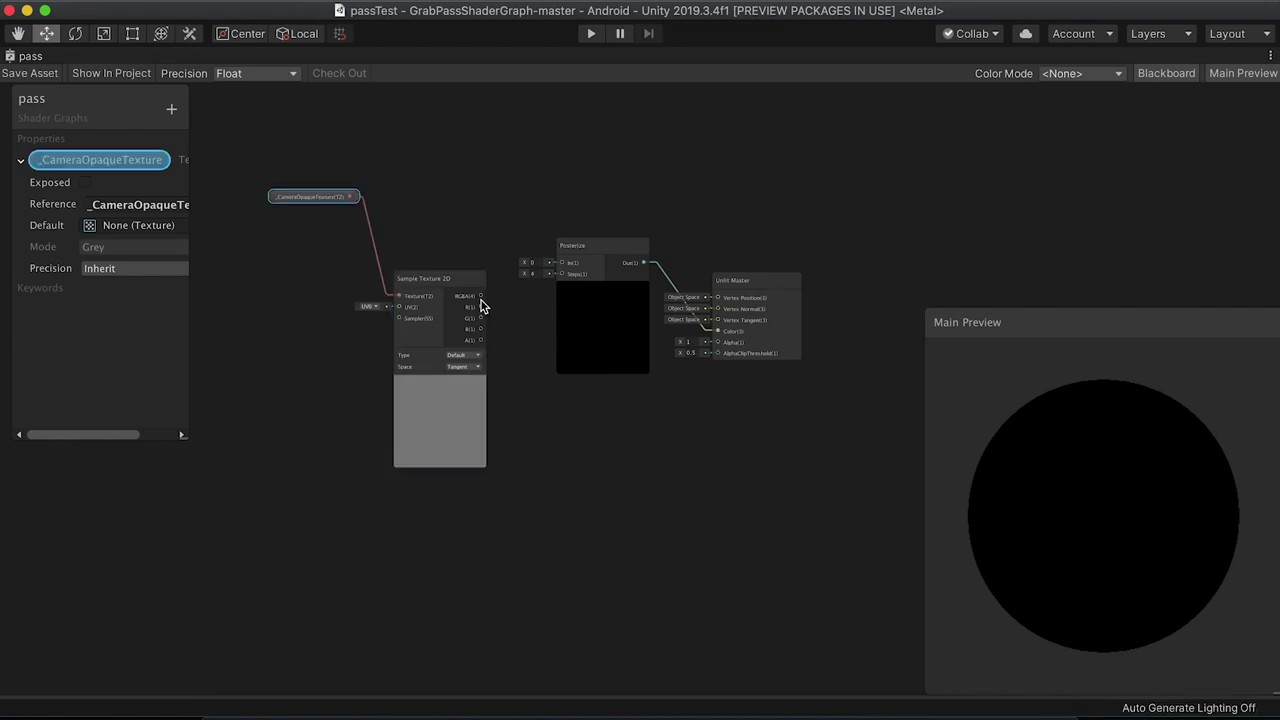
{"action": "left_click_drag", "start_coordinate": [555, 266], "coordinate": [560, 263]}
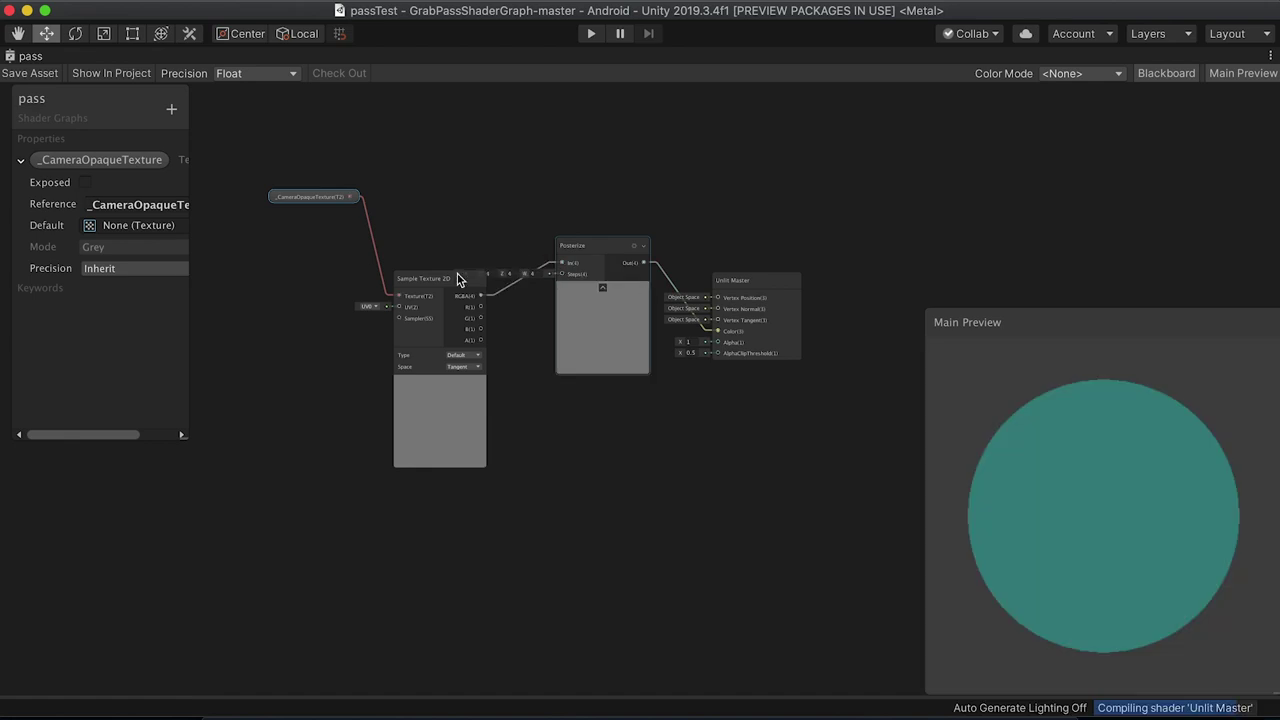
Step: Add a Screen Position node below the _CameraOpaqueTexture property, beside the Sample Texture 2D node
{"action": "left_click", "coordinate": [427, 286]}
{"action": "right_click", "coordinate": [326, 336]}
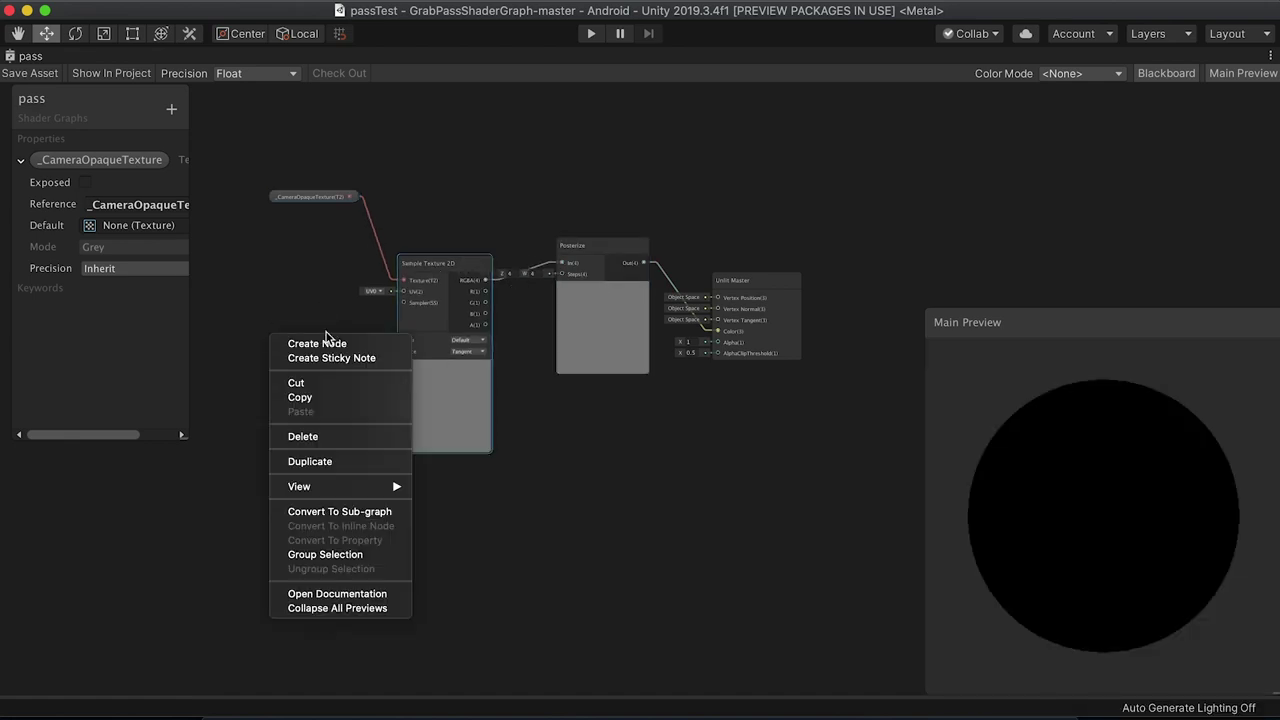
{"action": "left_click", "coordinate": [335, 344]}
{"action": "type", "text": "scree"}
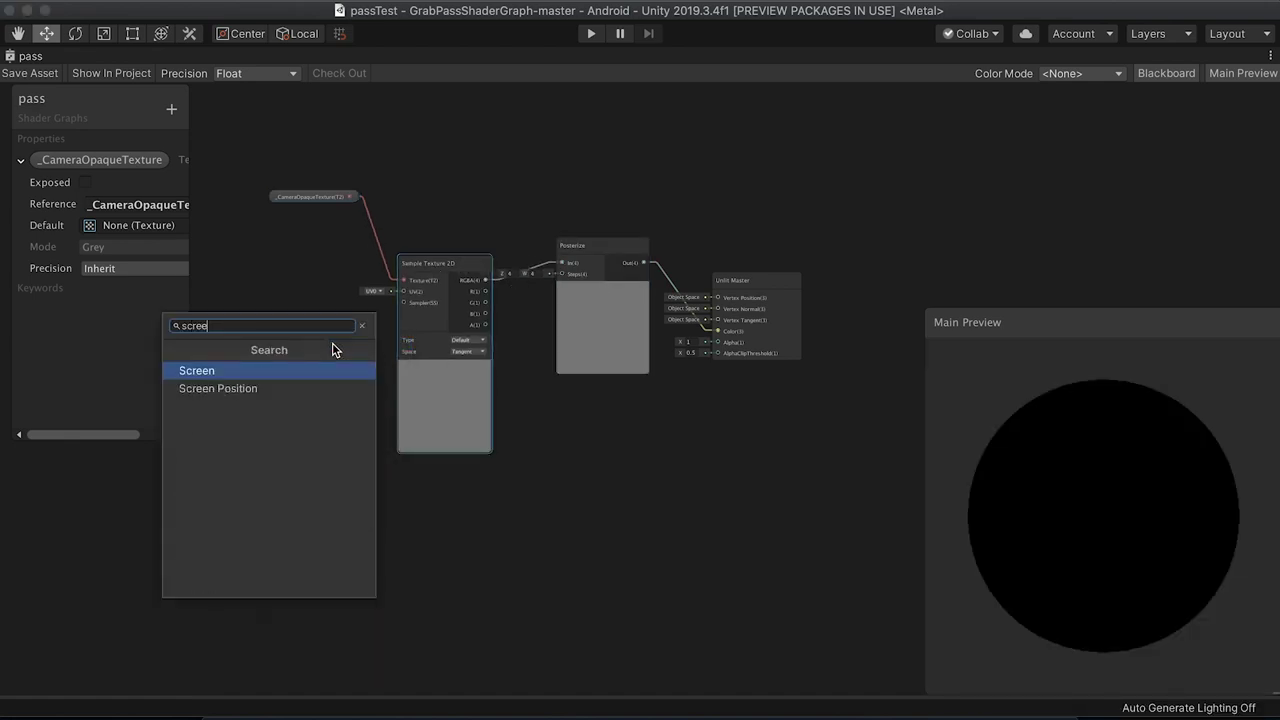
{"action": "key", "text": "Down"}
{"action": "key", "text": "Return"}
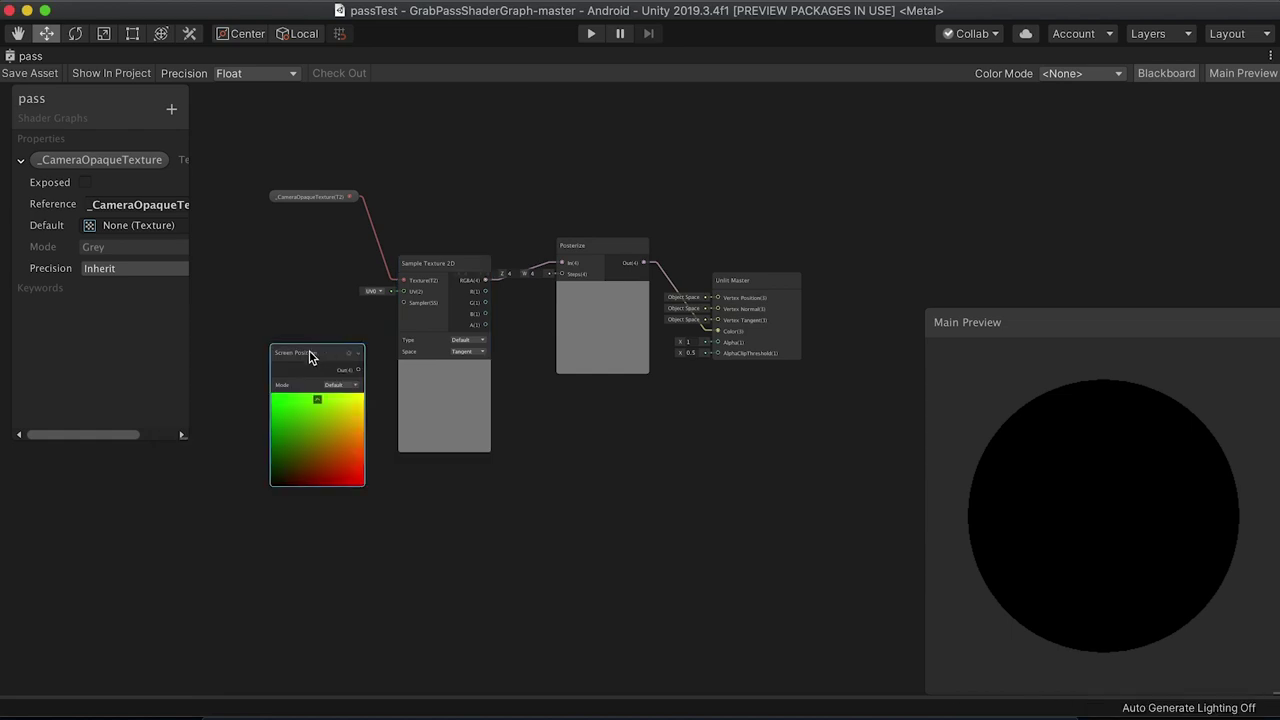
Step: Connect the Screen Position node's Out to the Sample Texture 2D node's UV input and play the scene
{"action": "left_click_drag", "start_coordinate": [309, 352], "coordinate": [387, 306]}
{"action": "left_click", "coordinate": [313, 275]}
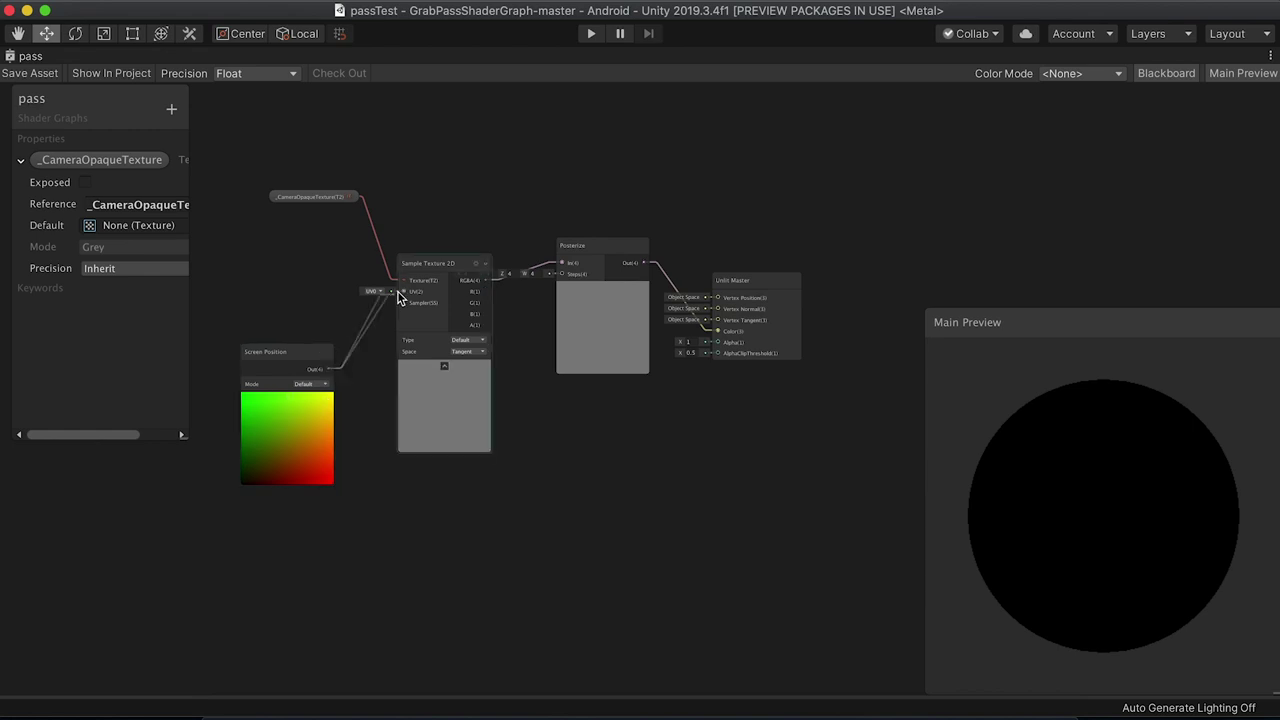
{"action": "left_click_drag", "start_coordinate": [399, 296], "coordinate": [403, 292]}
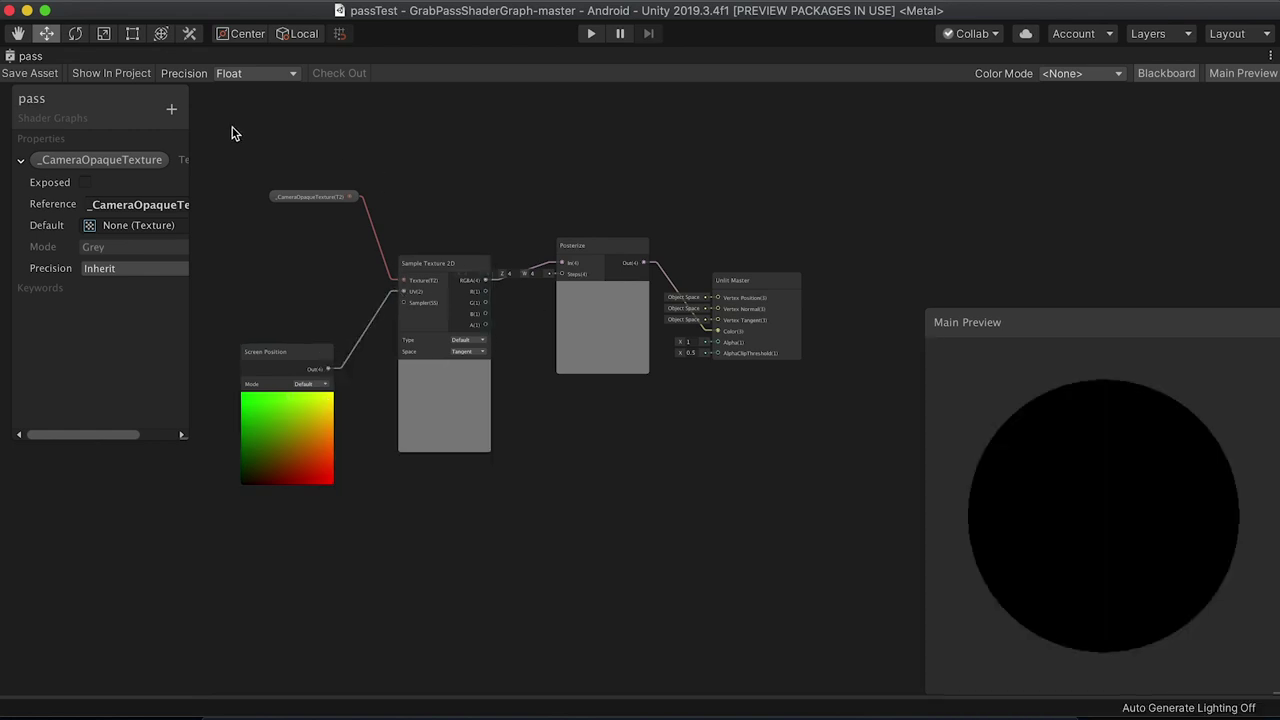
{"action": "left_click", "coordinate": [591, 33]}
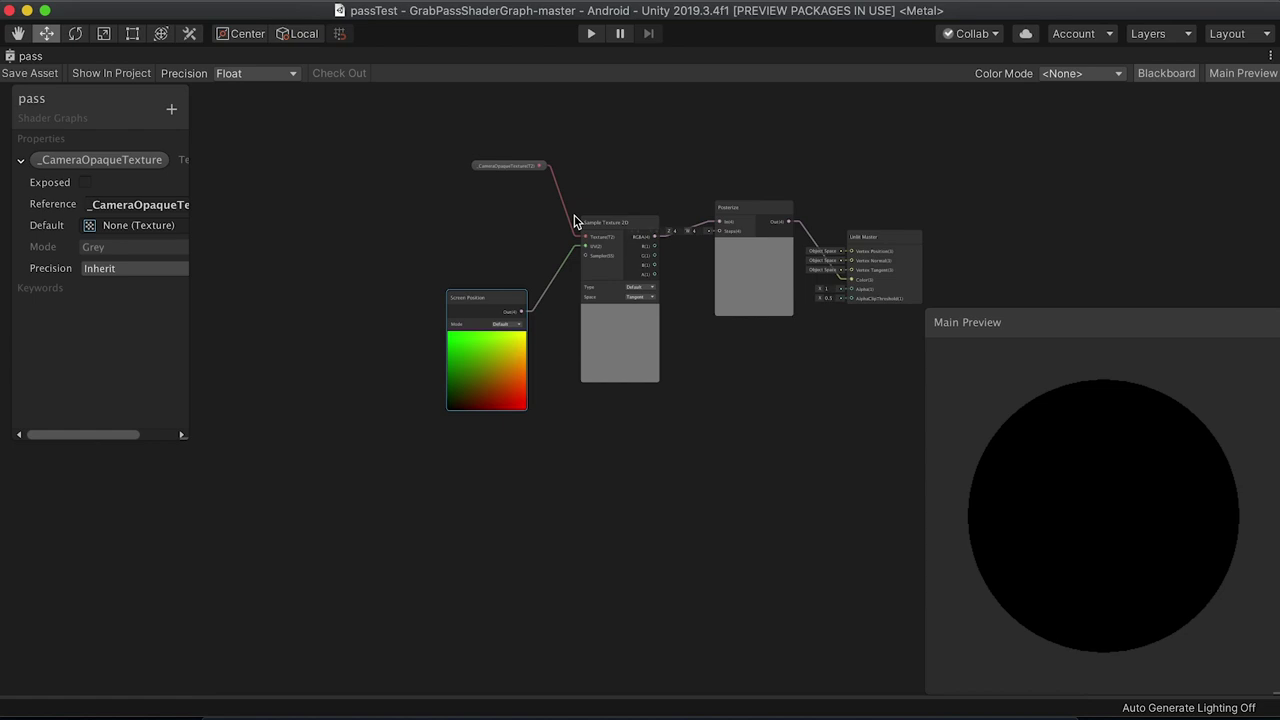
Step: Open the screen shader graph from the Materials folder at full size and examine its Twist node and swirl property inputs
{"action": "right_click", "coordinate": [33, 60]}
{"action": "left_click", "coordinate": [62, 58]}
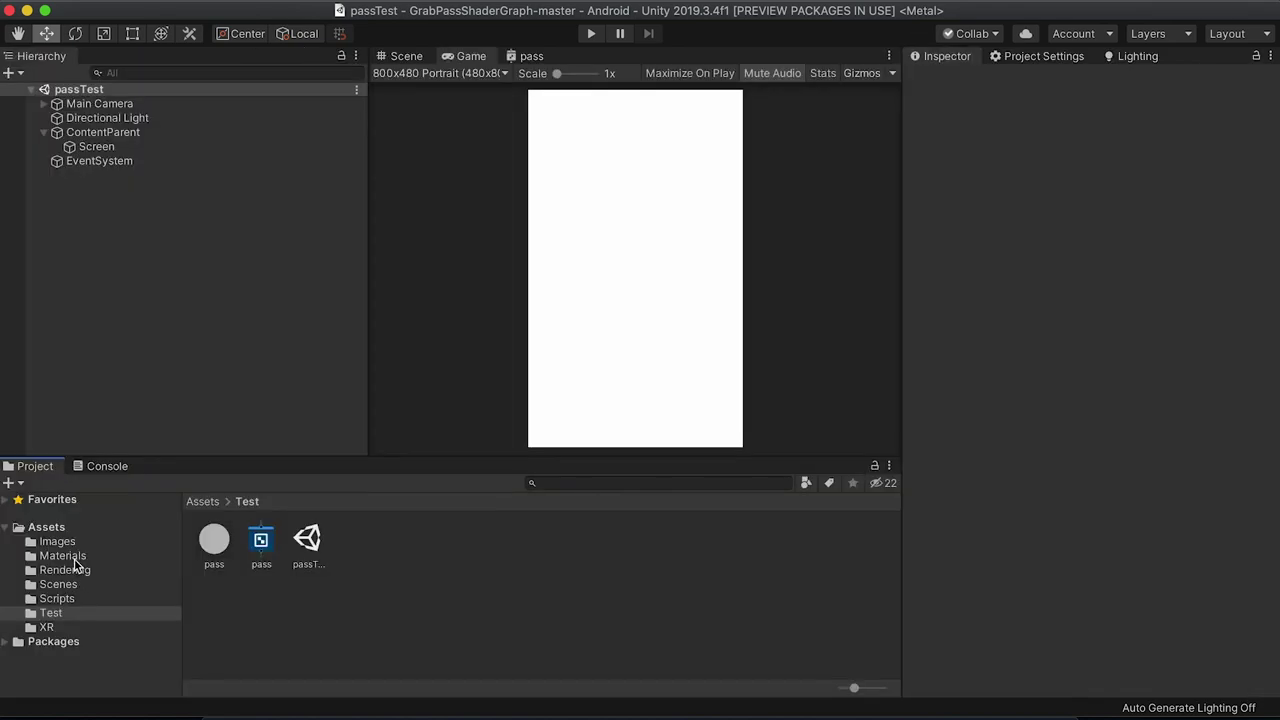
{"action": "left_click", "coordinate": [70, 556]}
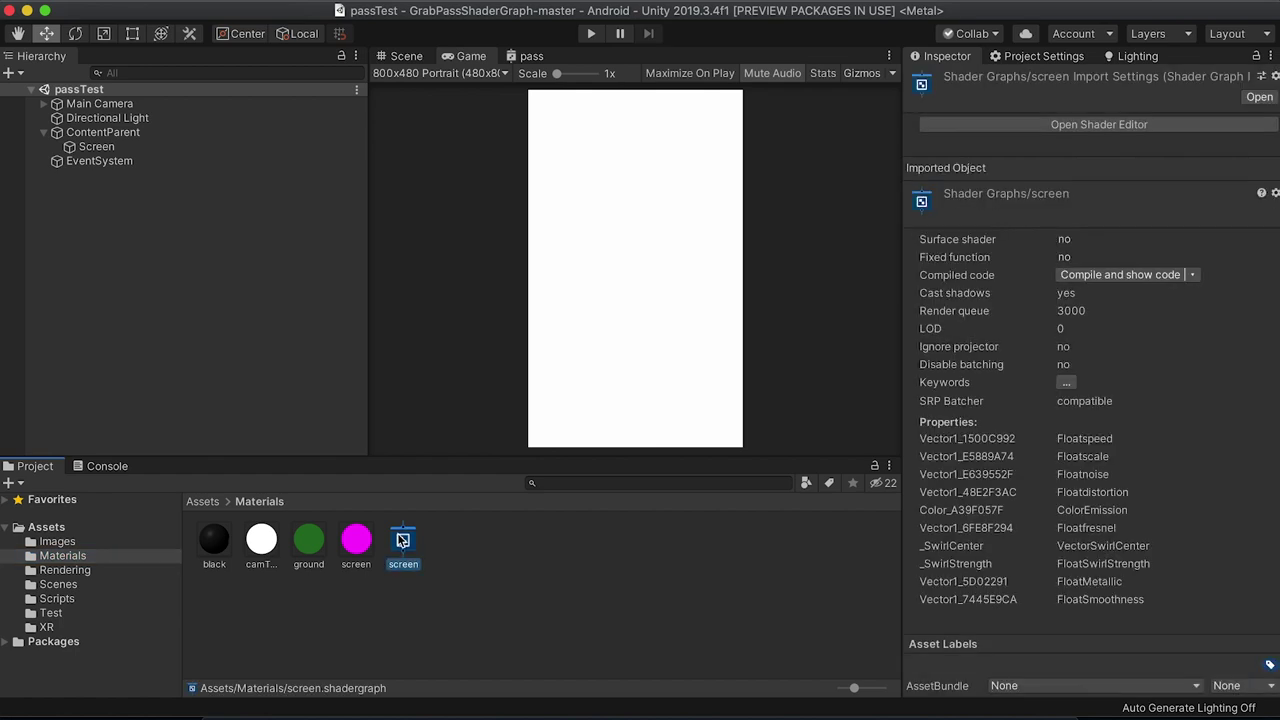
{"action": "double_click", "coordinate": [403, 540]}
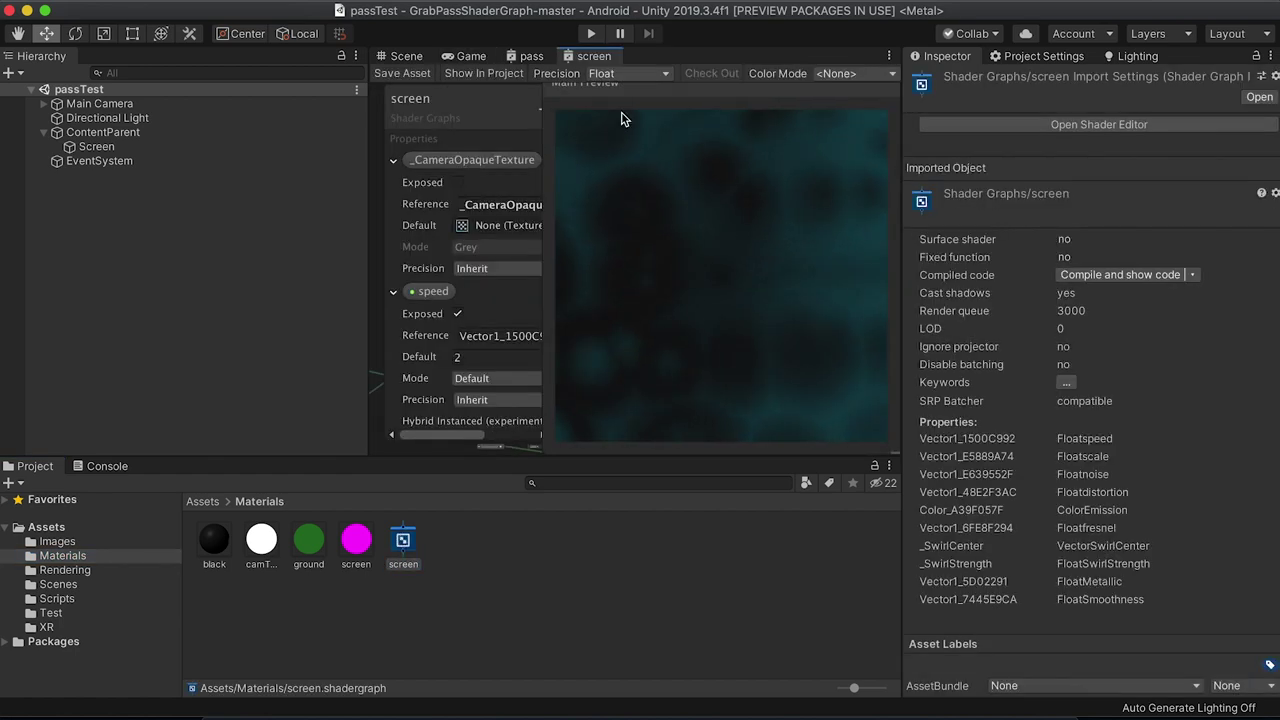
{"action": "right_click", "coordinate": [596, 59]}
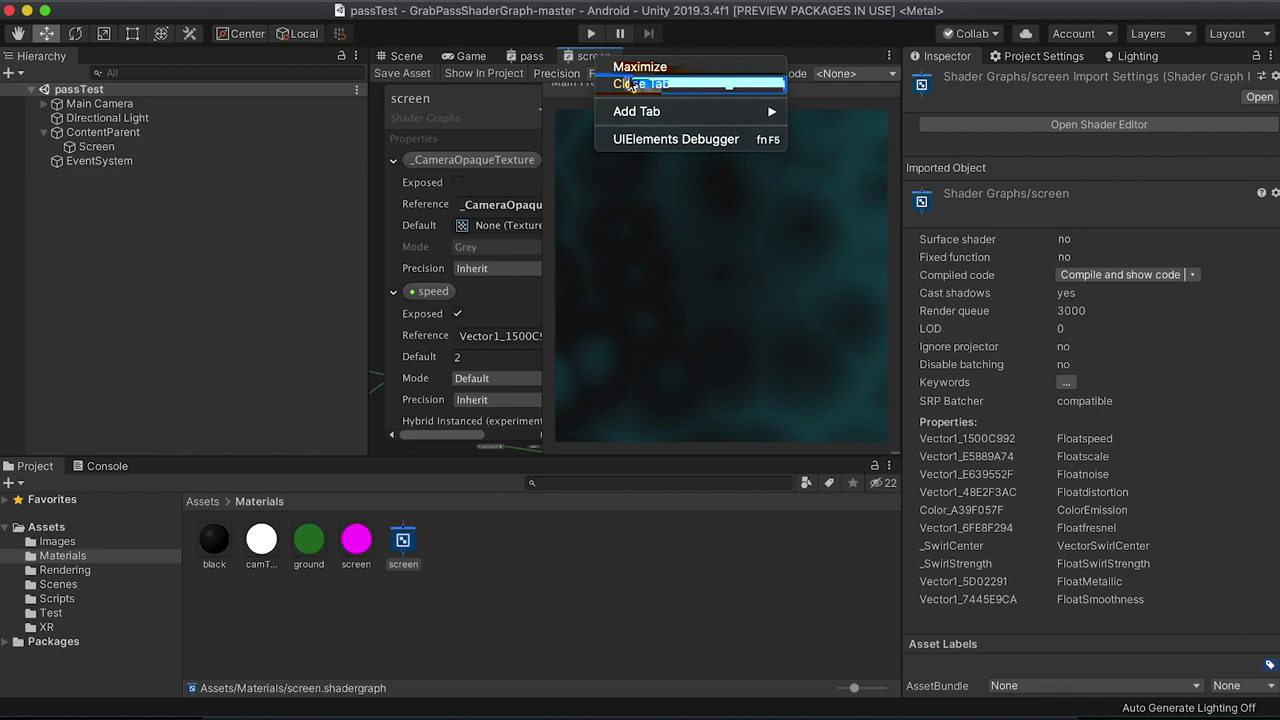
{"action": "left_click", "coordinate": [632, 67]}
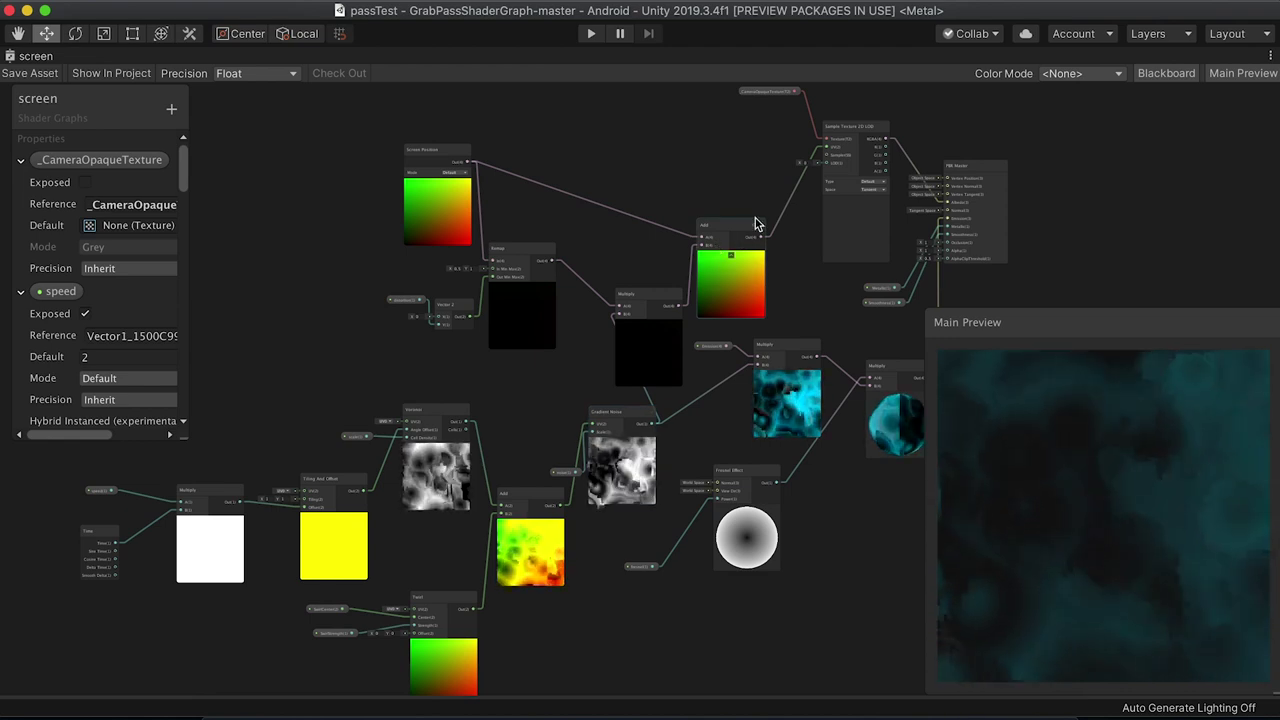
{"action": "scroll", "coordinate": [530, 345], "scroll_direction": "down", "scroll_amount": 5}
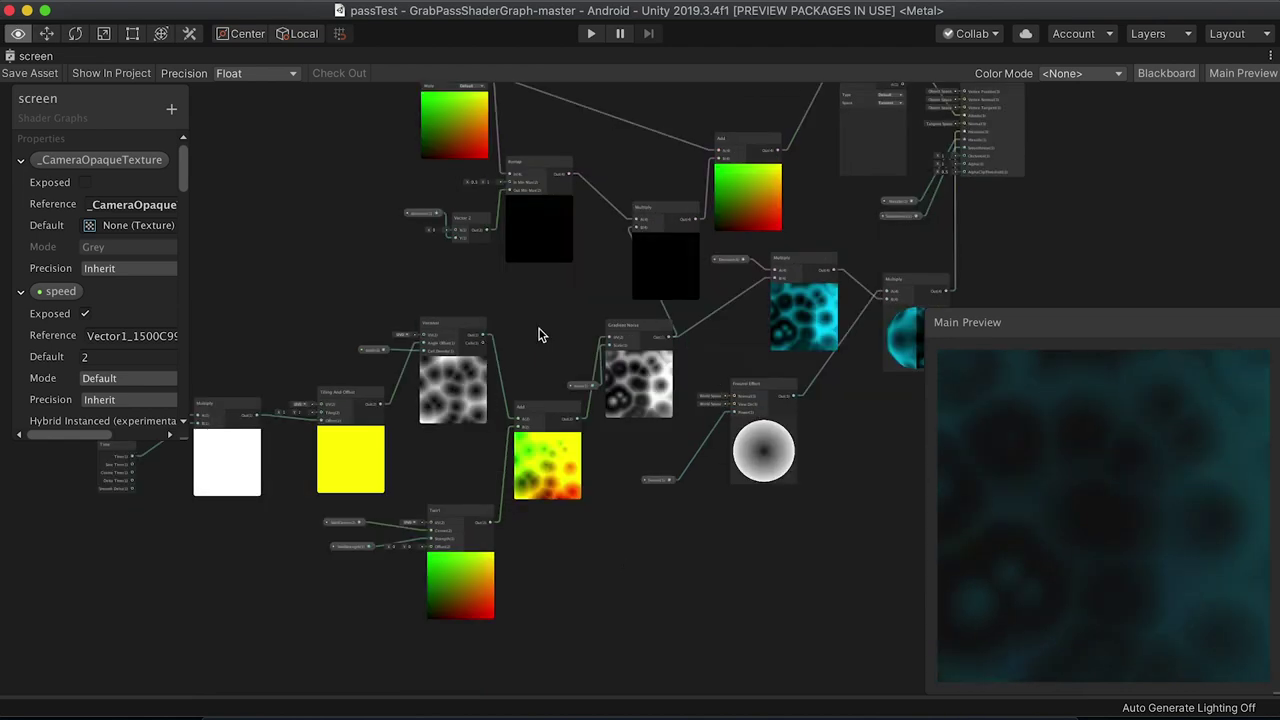
{"action": "left_click", "coordinate": [445, 515]}
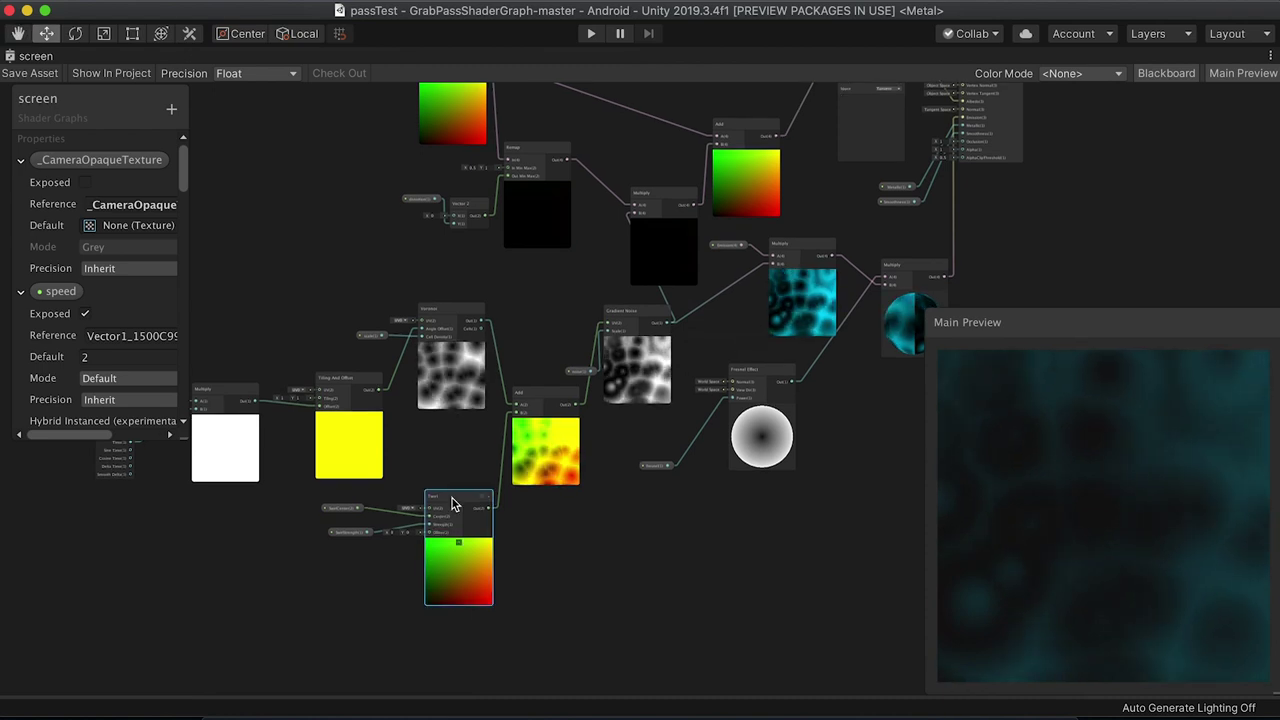
{"action": "left_click", "coordinate": [339, 510]}
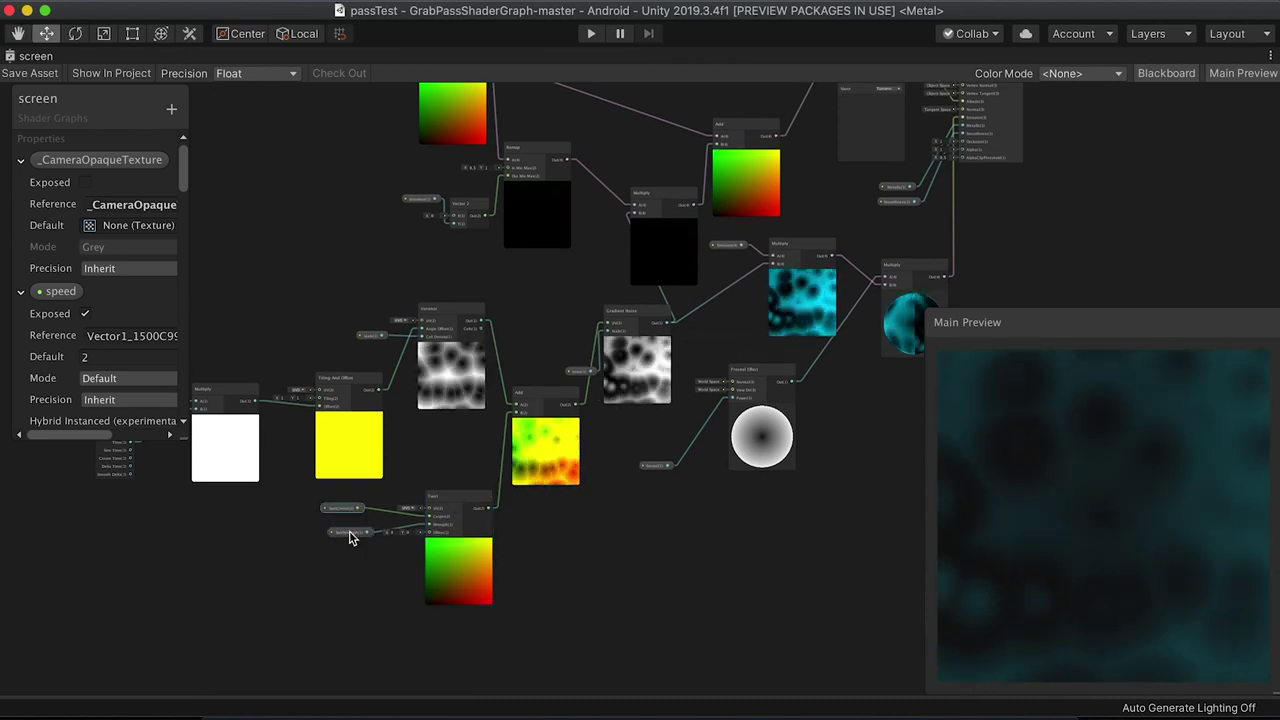
{"action": "scroll", "coordinate": [369, 571], "scroll_direction": "up", "scroll_amount": 2}
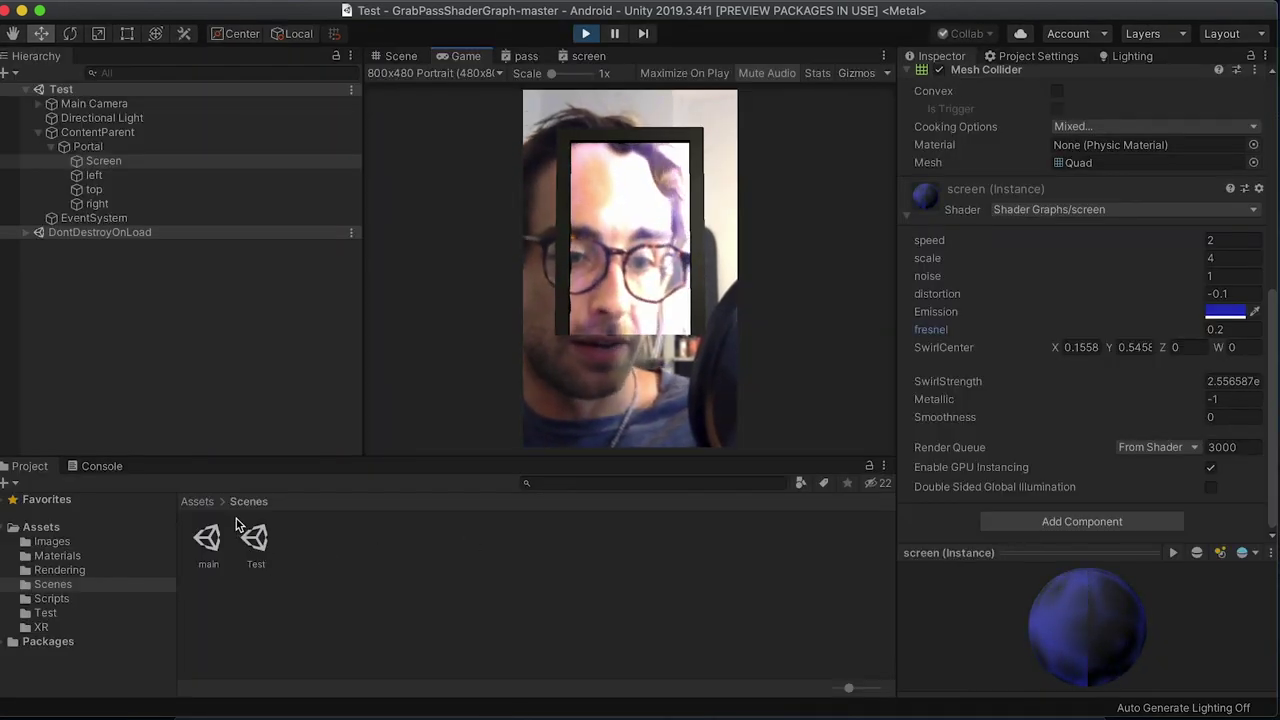
Step: Trigger the swirl effect on the portal's screen in the running Test scene
{"action": "left_click", "coordinate": [258, 545]}
{"action": "left_click", "coordinate": [229, 233]}
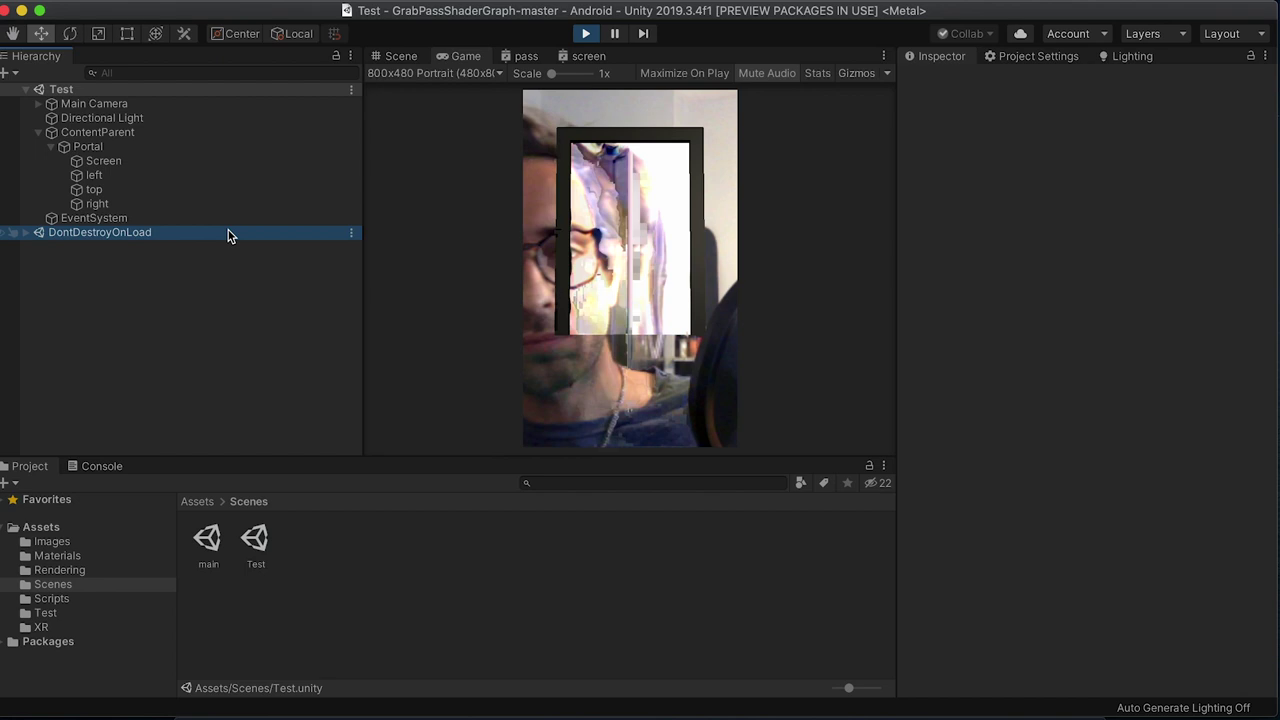
{"action": "left_click", "coordinate": [619, 216]}
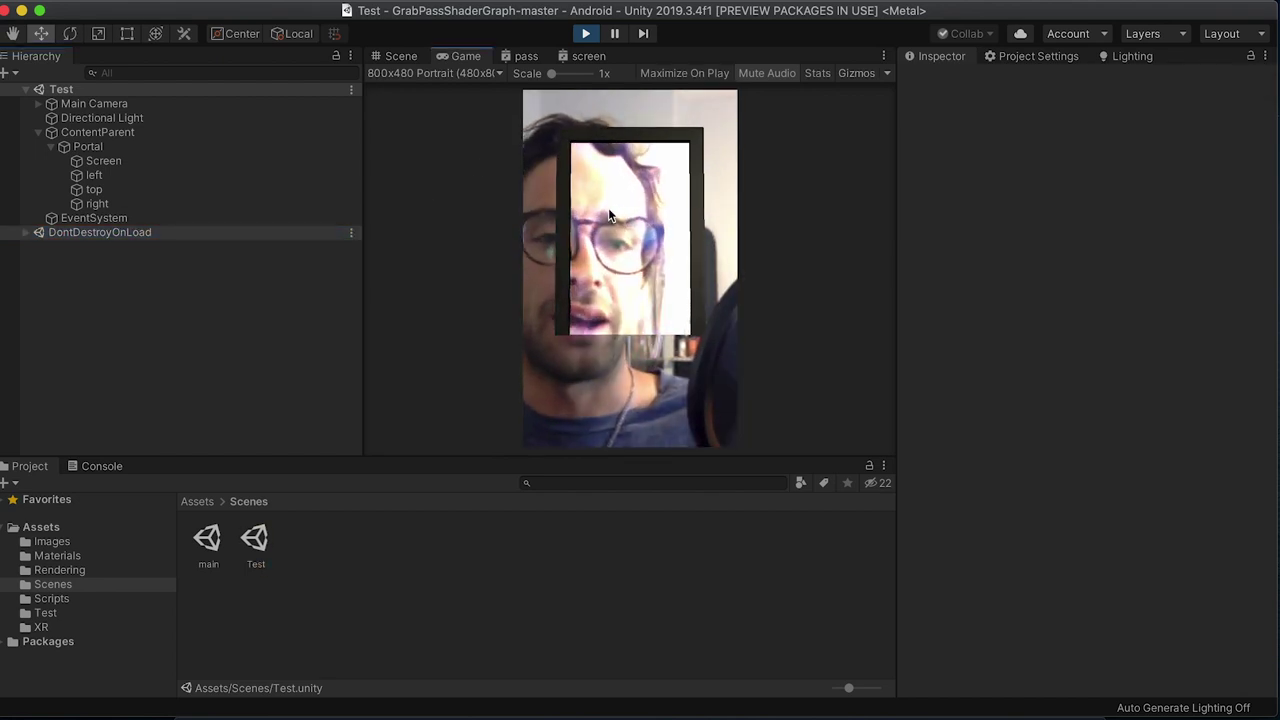
Step: On the Screen object's screen material, set Smoothness to 0.37 and fresnel to -0.07 while the scene is playing
{"action": "left_click", "coordinate": [118, 161]}
{"action": "scroll", "coordinate": [1143, 423], "scroll_direction": "down", "scroll_amount": 10}
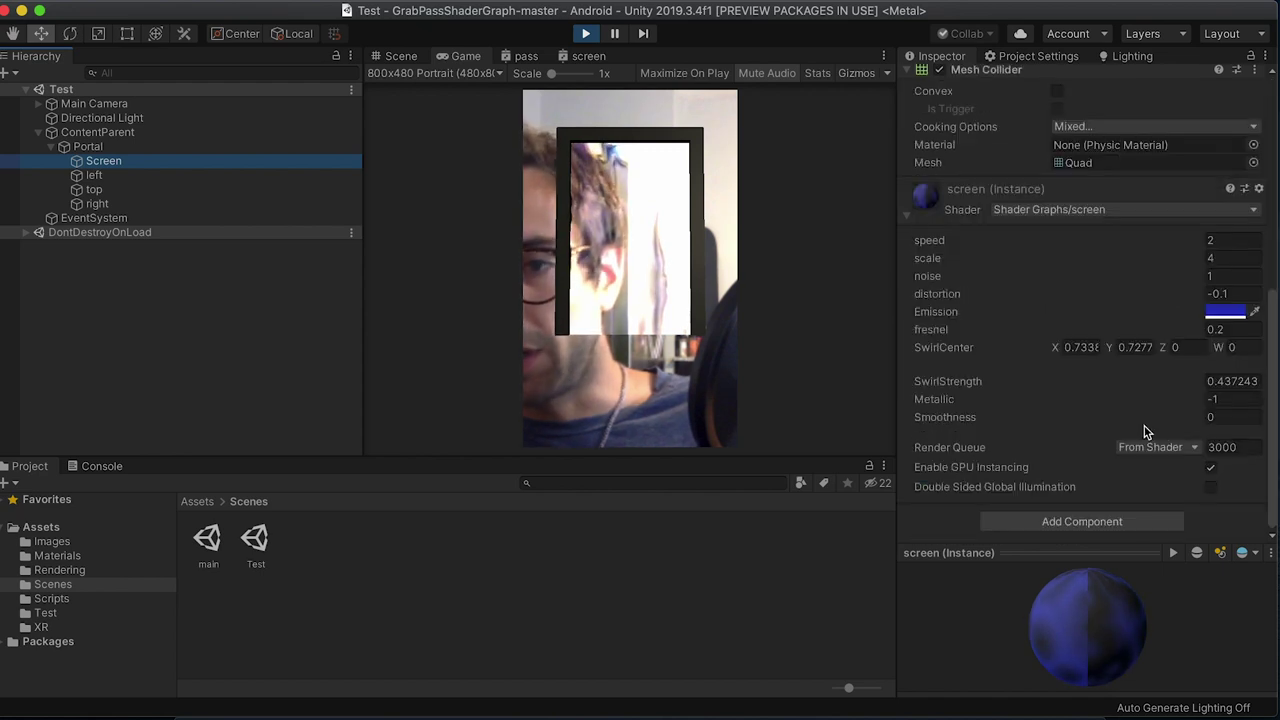
{"action": "mouse_move", "coordinate": [1189, 419]}
{"action": "left_mouse_down"}
{"action": "mouse_move", "coordinate": [1162, 401]}
{"action": "mouse_move", "coordinate": [1197, 420]}
{"action": "left_mouse_up"}
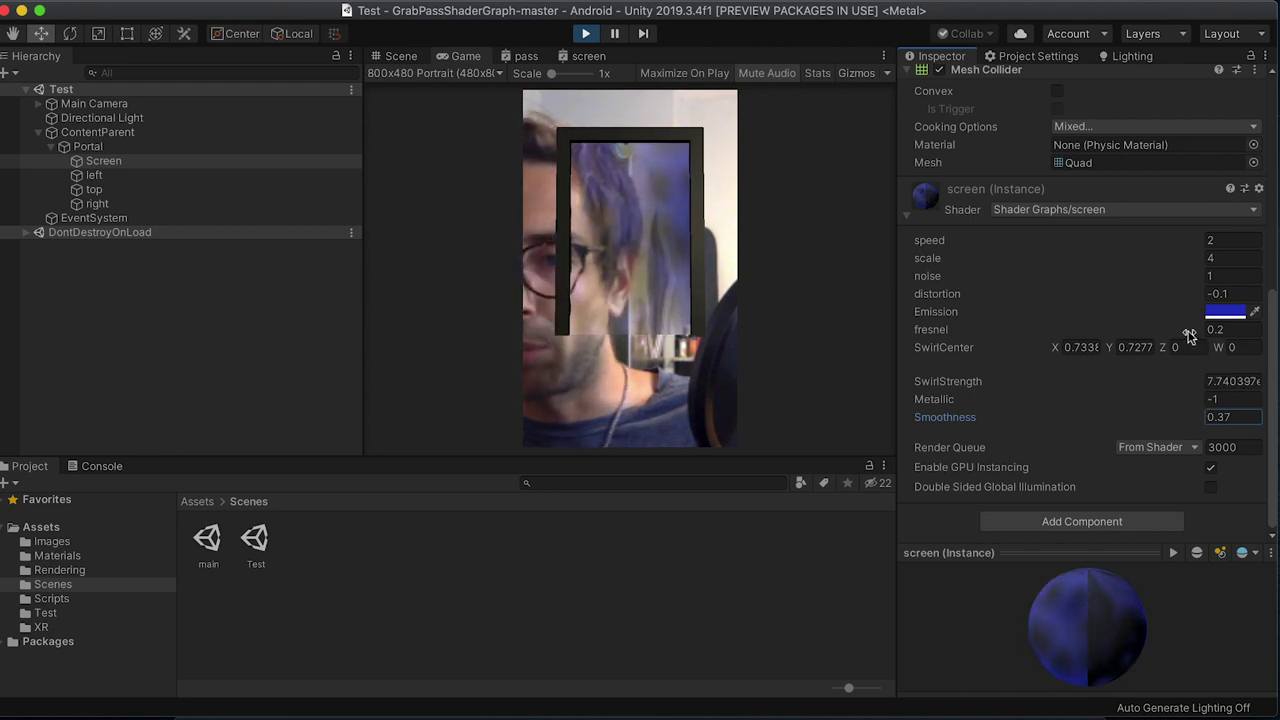
{"action": "left_click_drag", "start_coordinate": [1190, 334], "coordinate": [1184, 337]}
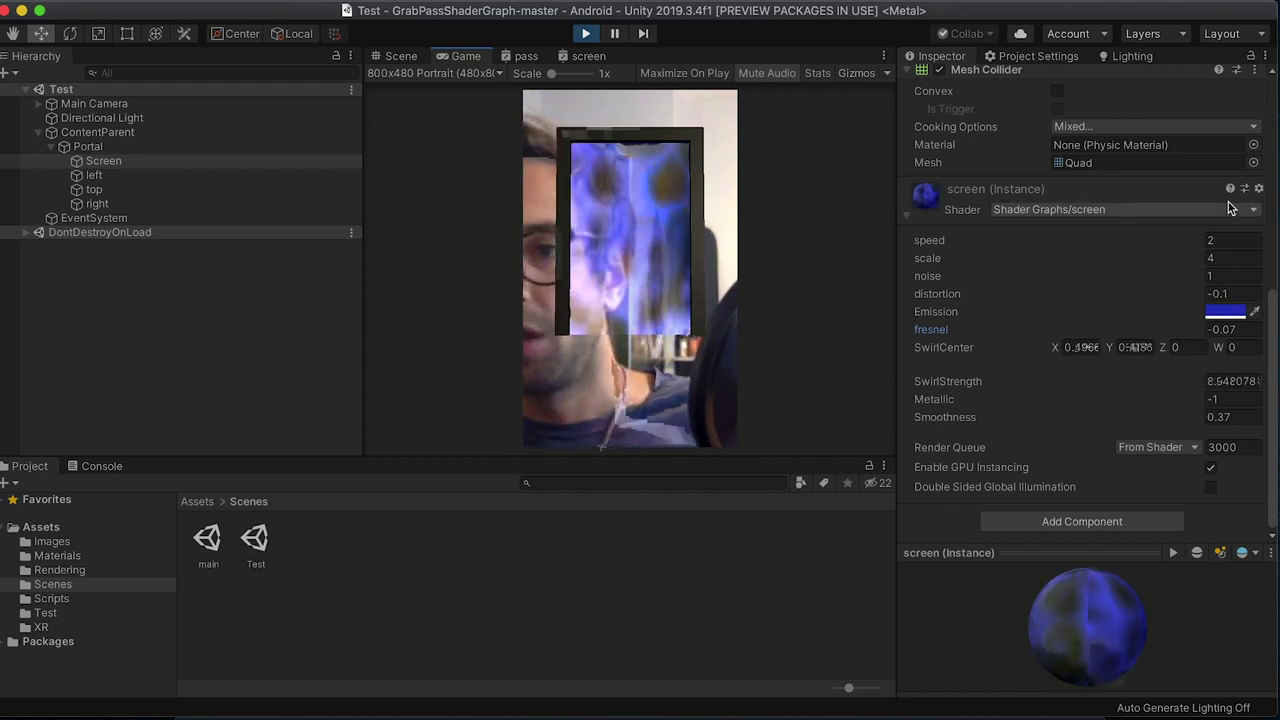
Step: Copy the screen material instance's properties and exit play mode
{"action": "left_click", "coordinate": [1258, 189]}
{"action": "left_click", "coordinate": [1200, 285]}
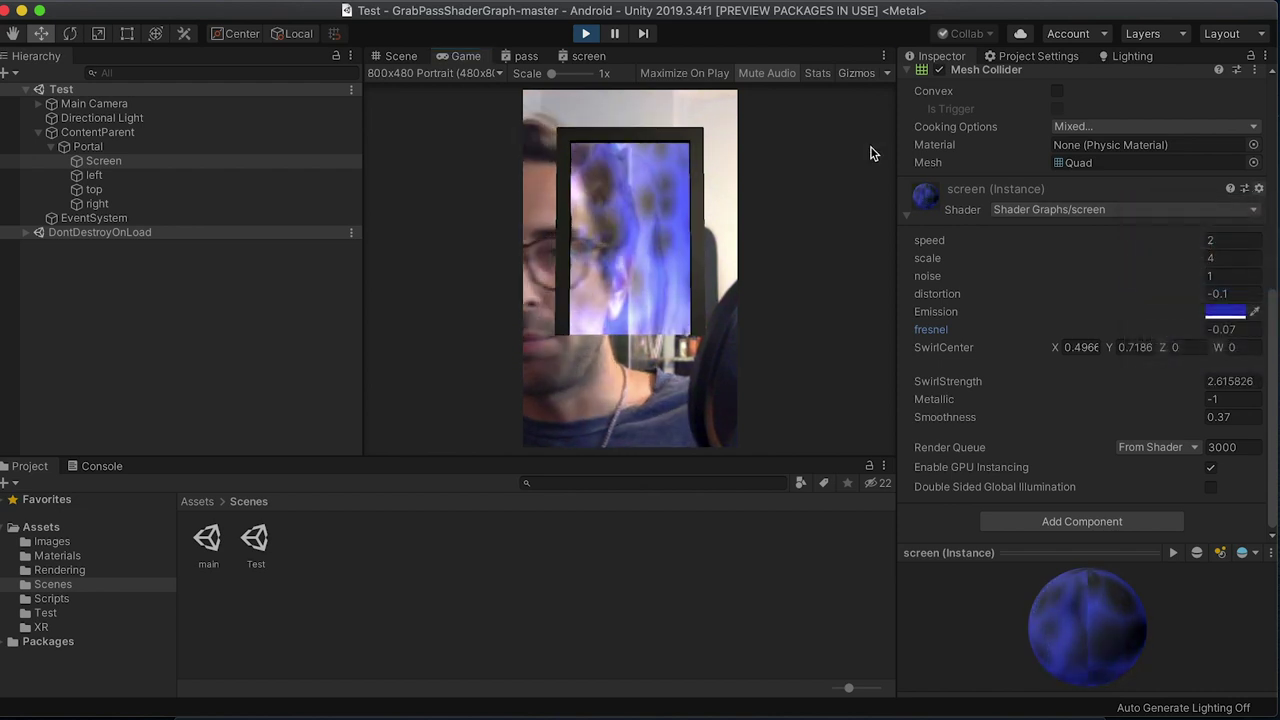
{"action": "left_click", "coordinate": [586, 33]}
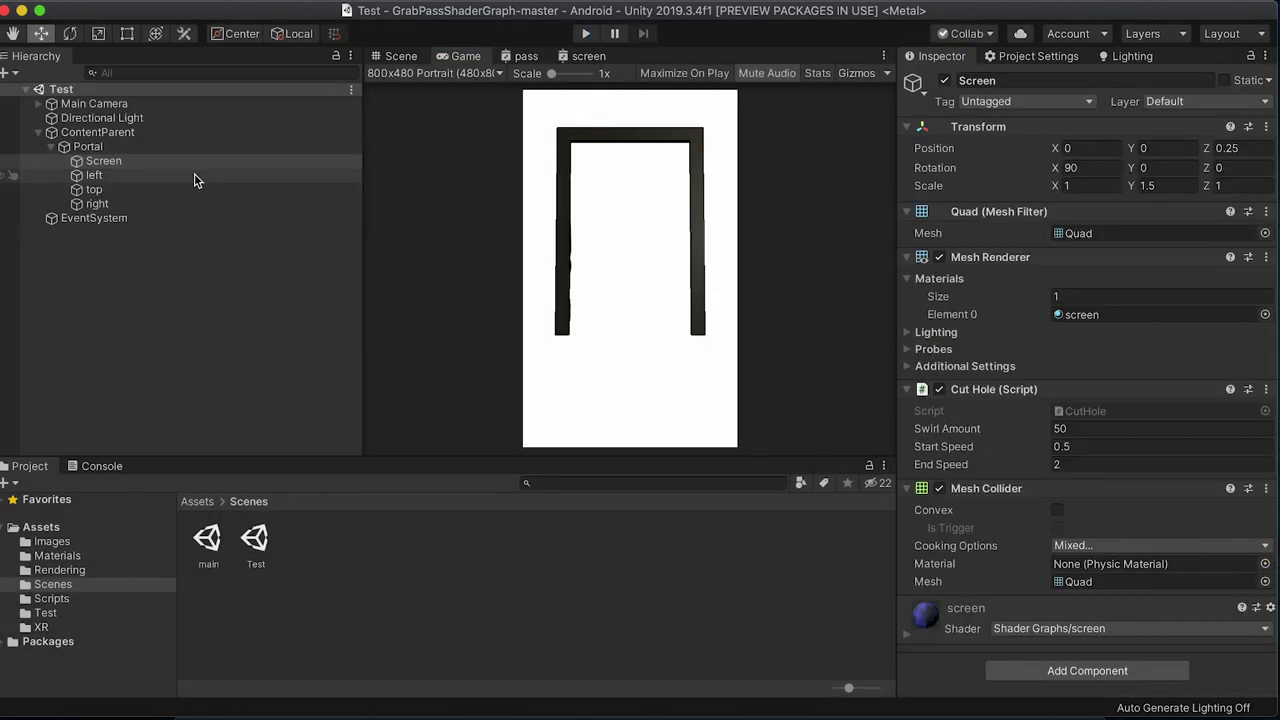
Step: Paste the copied material properties onto the Screen object's screen material
{"action": "left_click", "coordinate": [150, 147]}
{"action": "left_click", "coordinate": [131, 162]}
{"action": "left_click", "coordinate": [908, 615]}
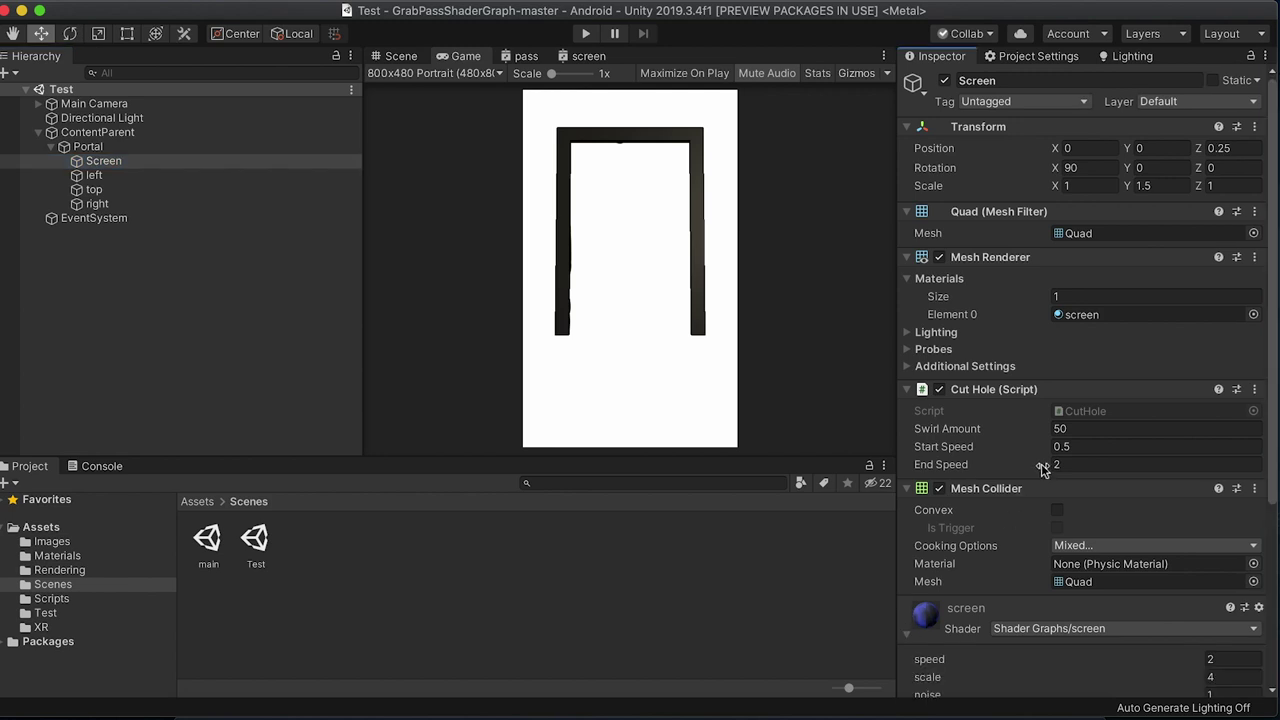
{"action": "scroll", "coordinate": [922, 468], "scroll_direction": "down", "scroll_amount": 5}
{"action": "left_click", "coordinate": [1259, 344]}
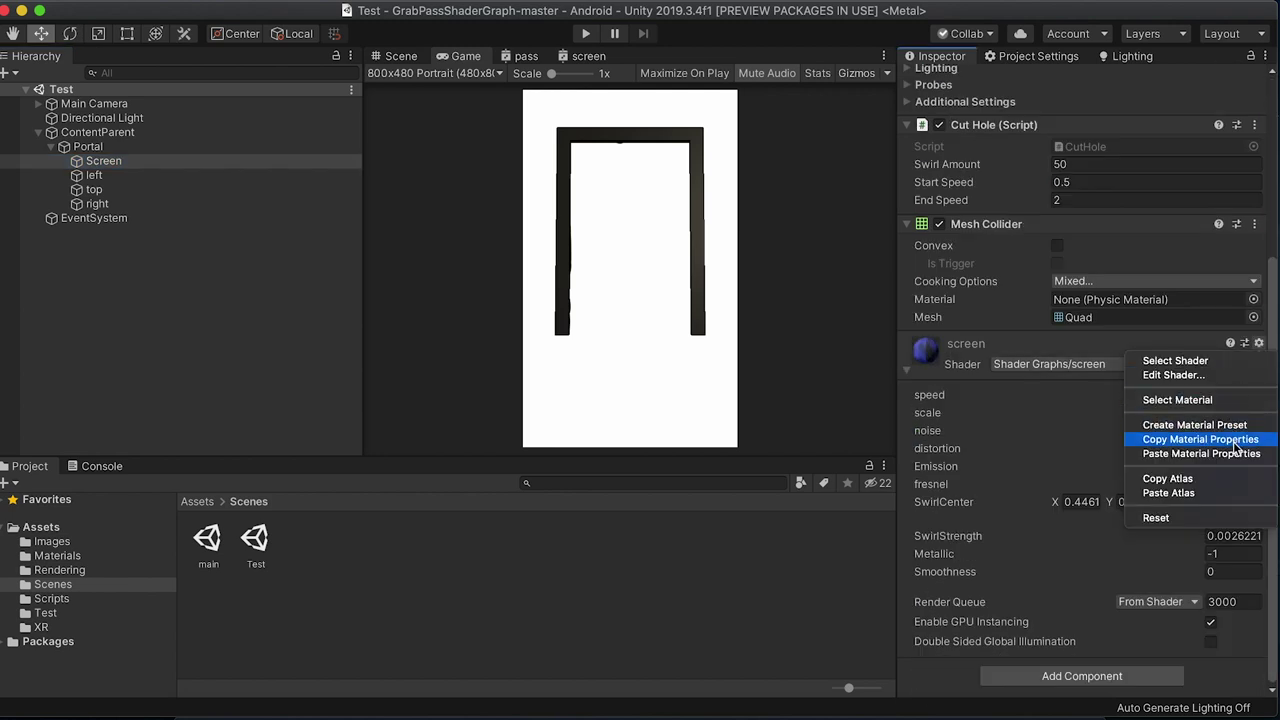
{"action": "left_click", "coordinate": [1201, 453]}
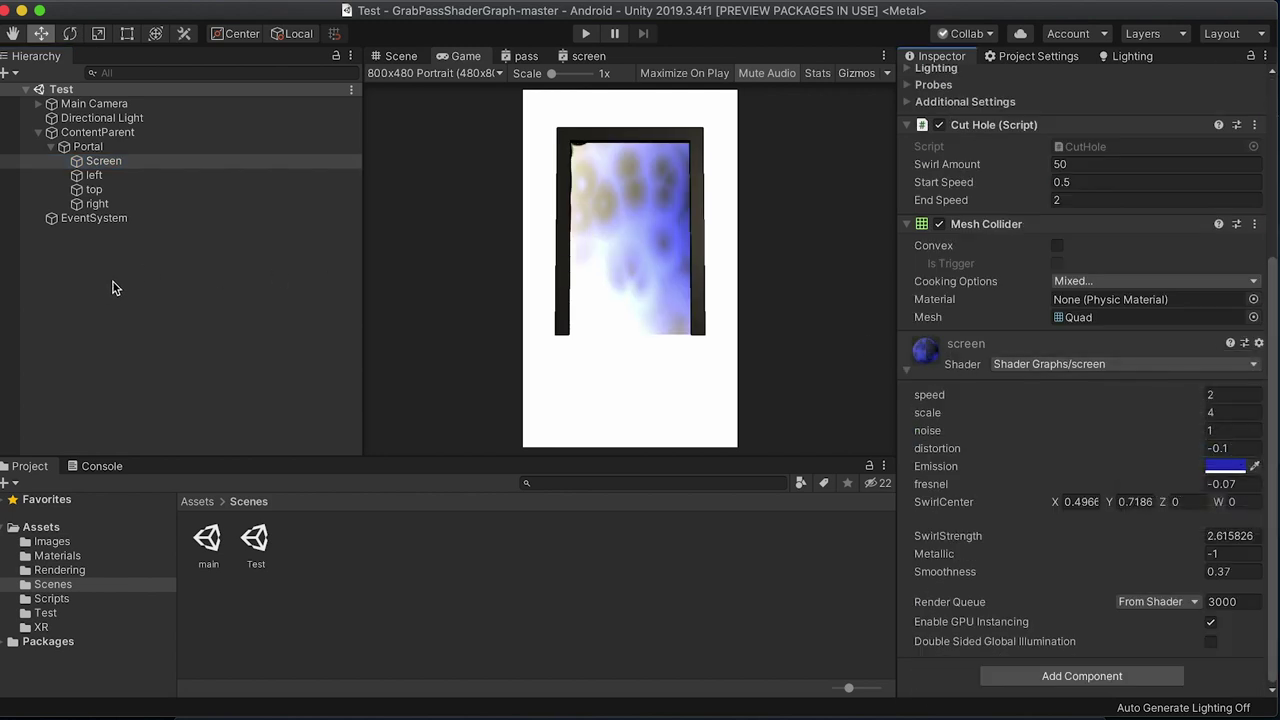
Step: Open the Screen object's CutHole script in Visual Studio and bring its mouse handlers and PositionSwirlToTouch method into view
{"action": "left_click", "coordinate": [148, 160]}
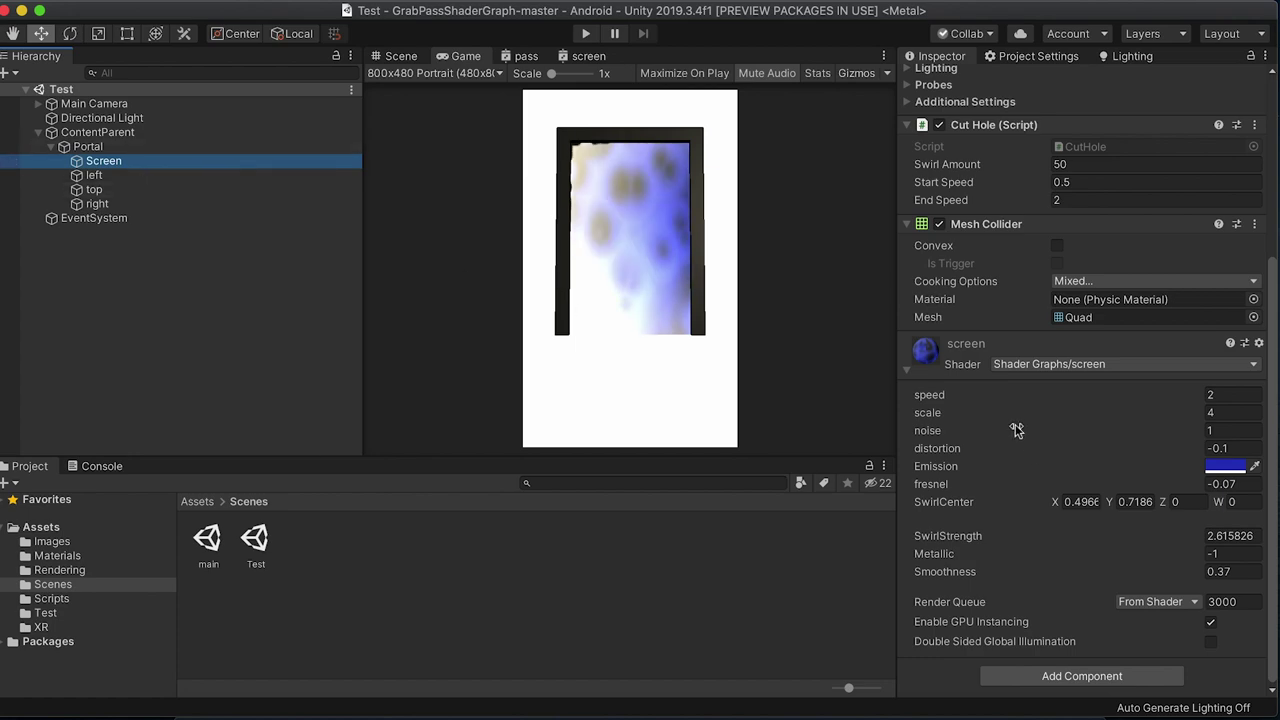
{"action": "double_click", "coordinate": [1081, 148]}
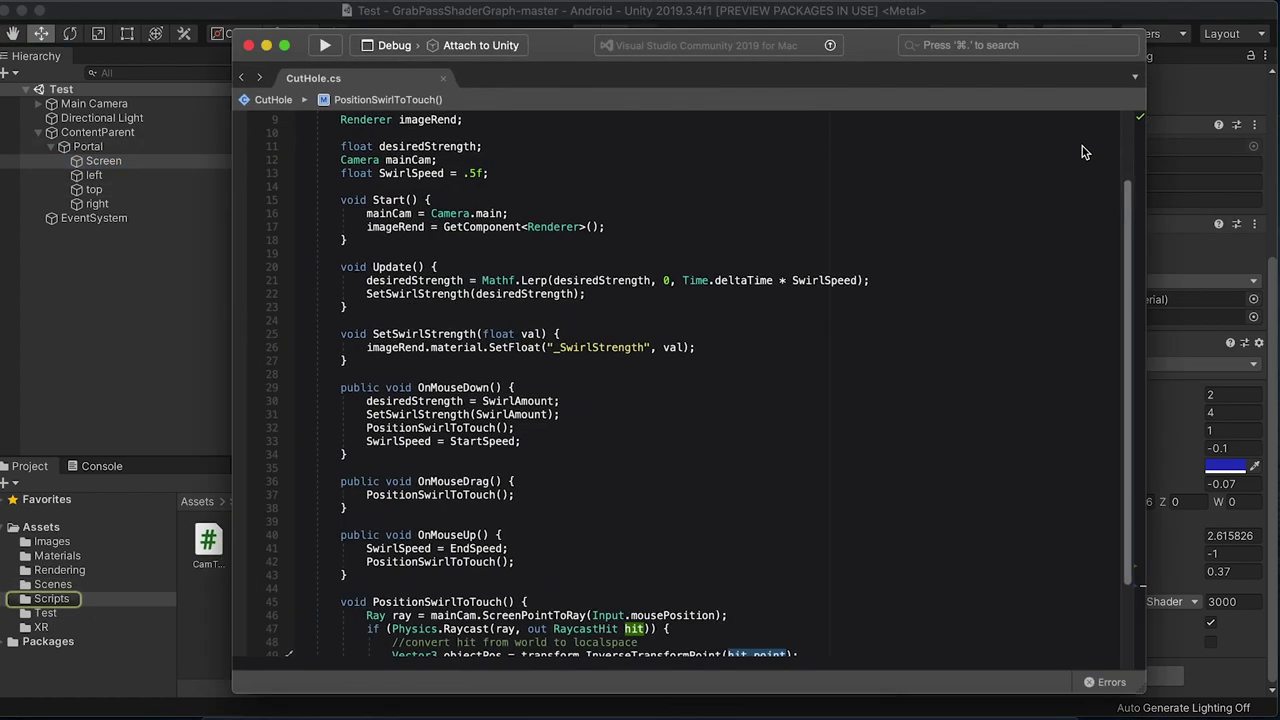
{"action": "scroll", "coordinate": [650, 290], "scroll_direction": "down", "scroll_amount": 1}
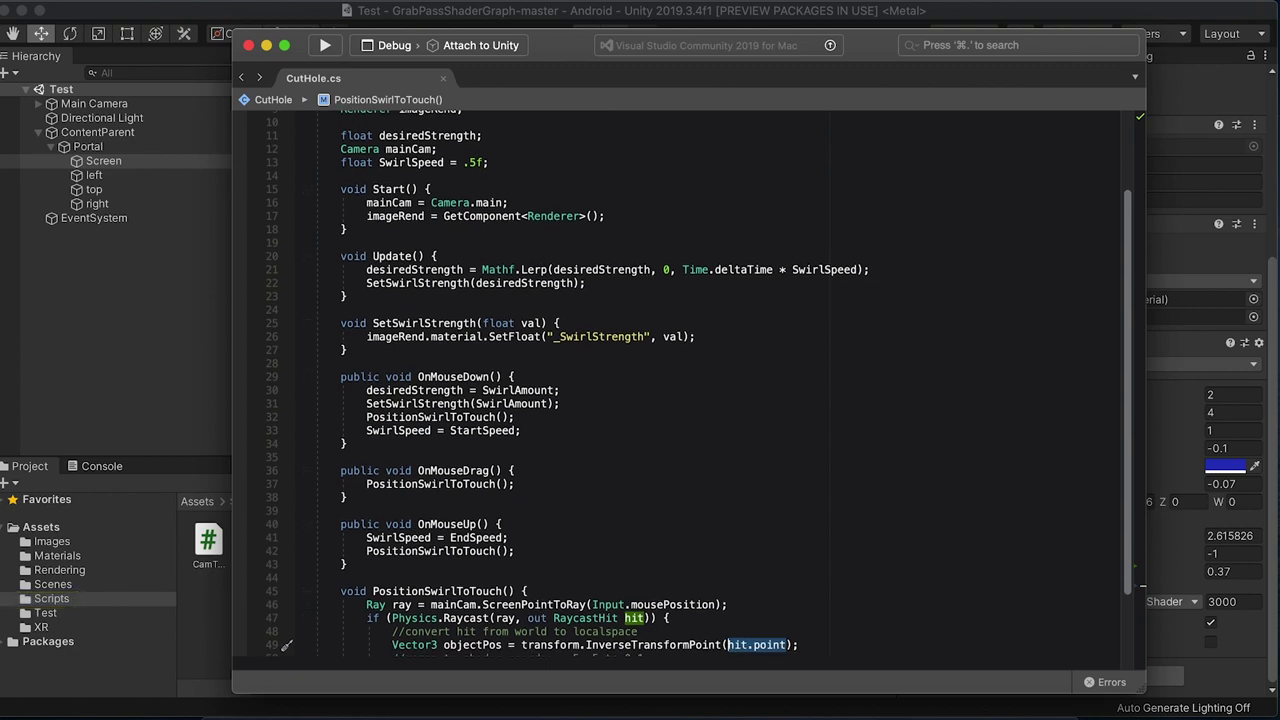
{"action": "left_click_drag", "start_coordinate": [890, 45], "coordinate": [592, 33]}
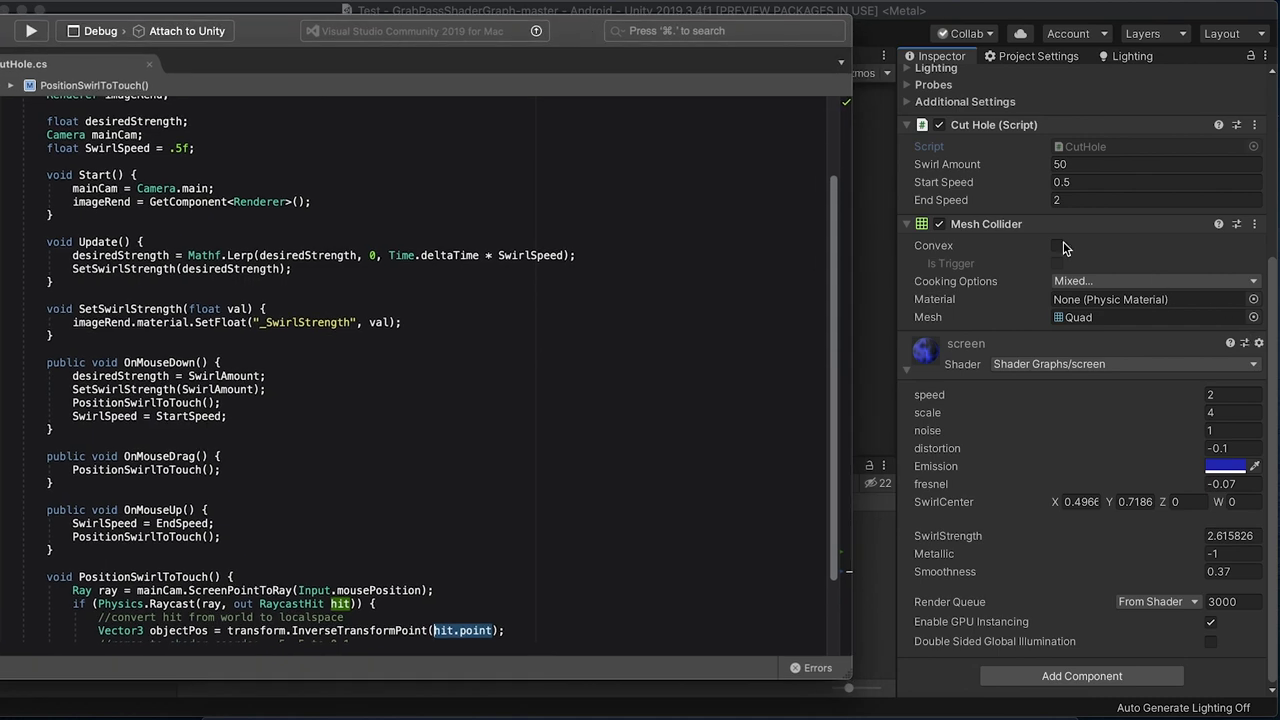
{"action": "left_click_drag", "start_coordinate": [337, 45], "coordinate": [562, 44]}
{"action": "scroll", "coordinate": [503, 353], "scroll_direction": "down", "scroll_amount": 5}
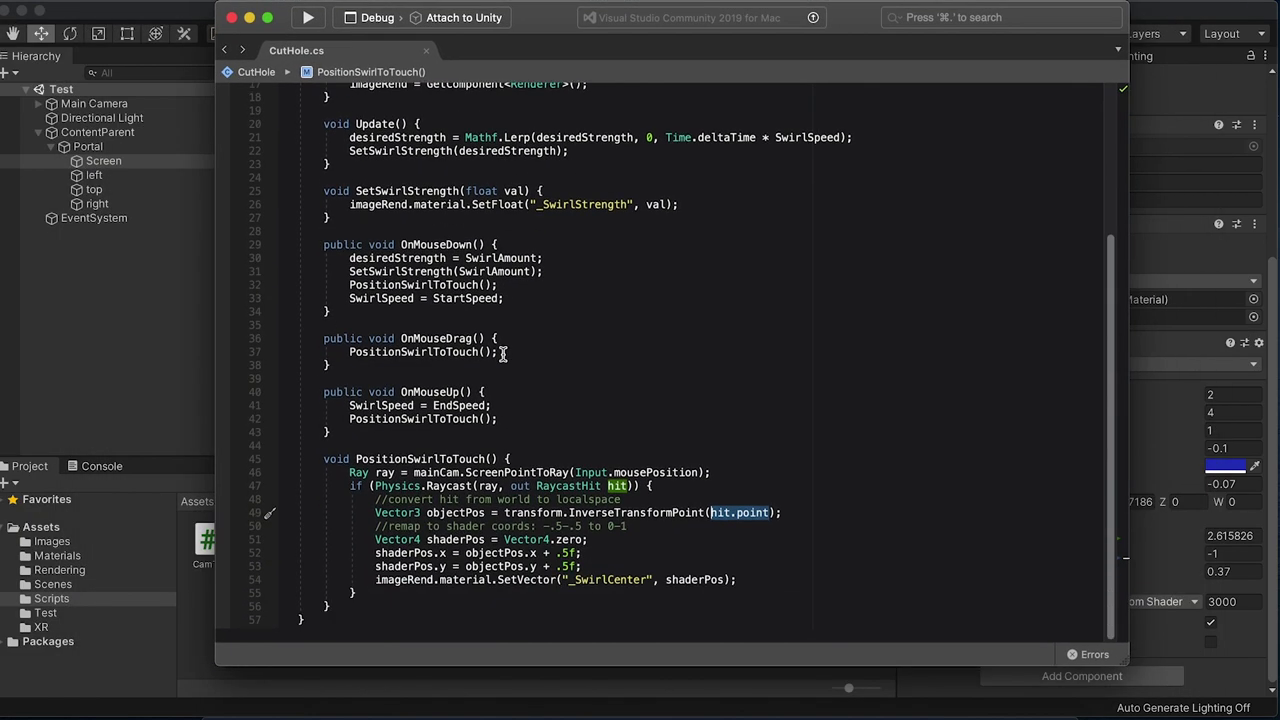
Step: Examine the OnMouseDown, OnMouseDrag and OnMouseUp handlers and how PositionSwirlToTouch uses Input.mousePosition
{"action": "left_click", "coordinate": [442, 245]}
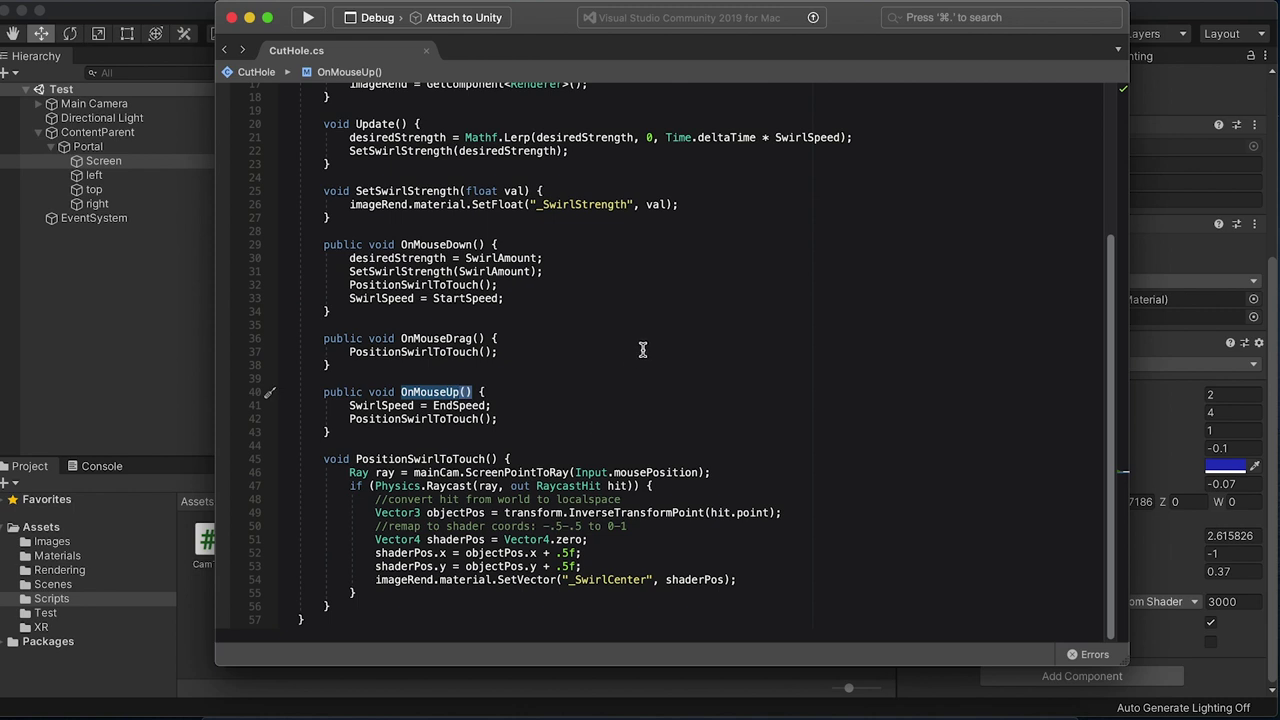
{"action": "left_click", "coordinate": [428, 352]}
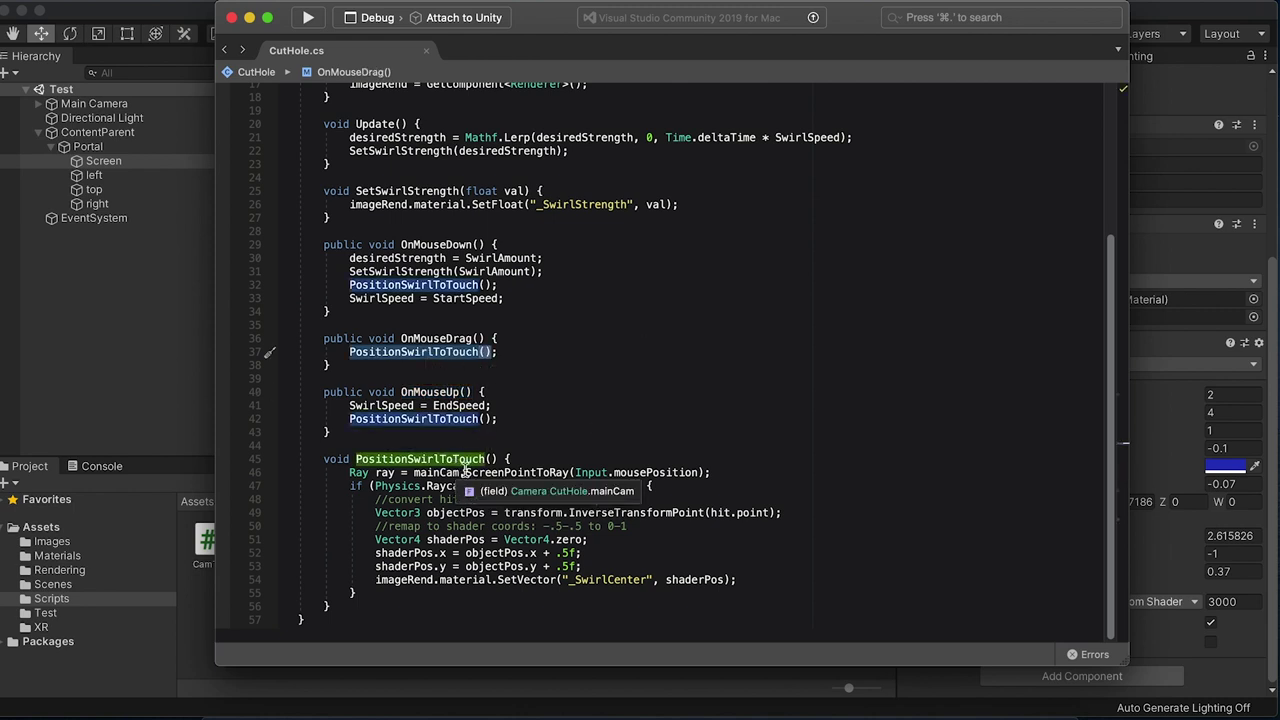
{"action": "scroll", "coordinate": [540, 435], "scroll_direction": "down", "scroll_amount": 2}
{"action": "left_click", "coordinate": [550, 436]}
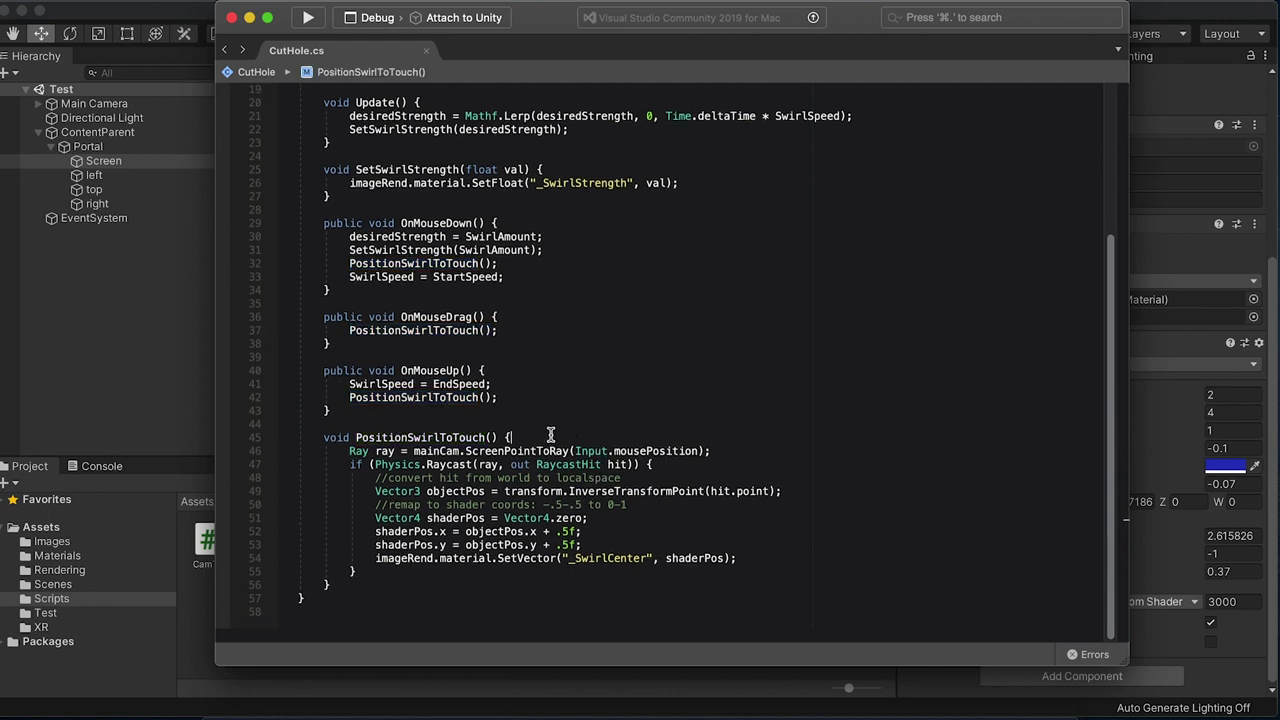
{"action": "scroll", "coordinate": [550, 433], "scroll_direction": "down", "scroll_amount": 1}
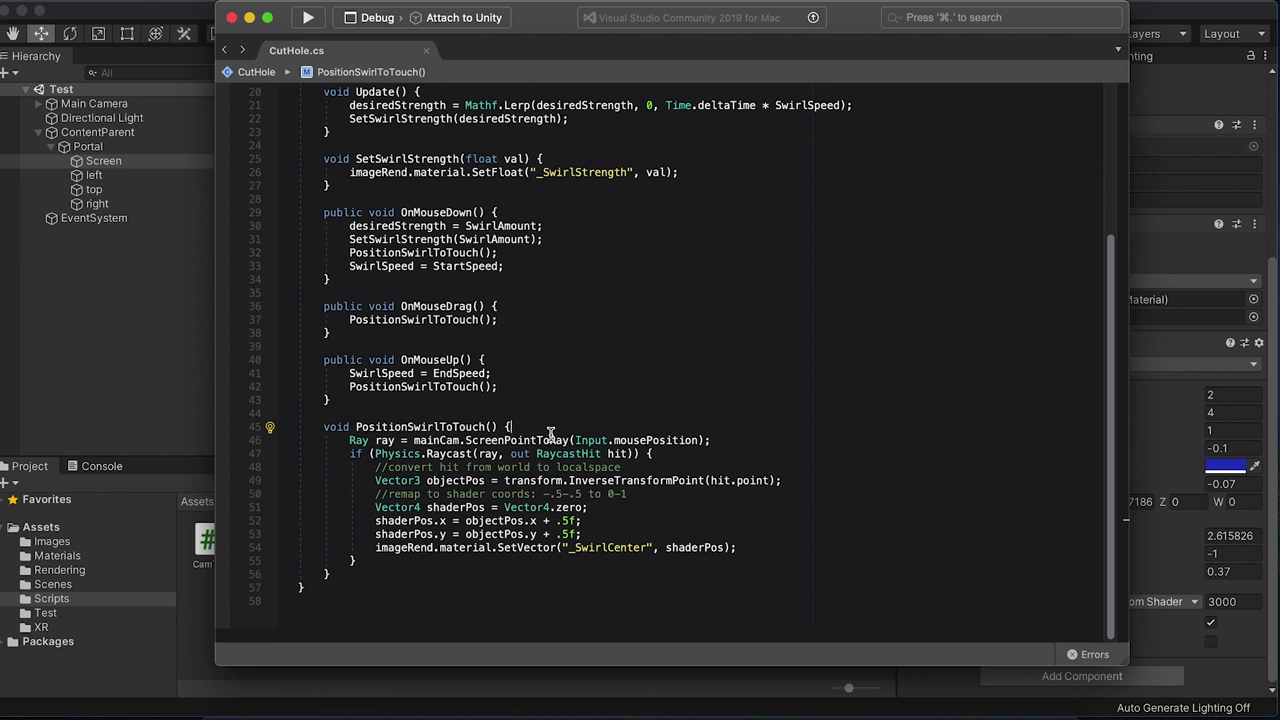
{"action": "double_click", "coordinate": [636, 442]}
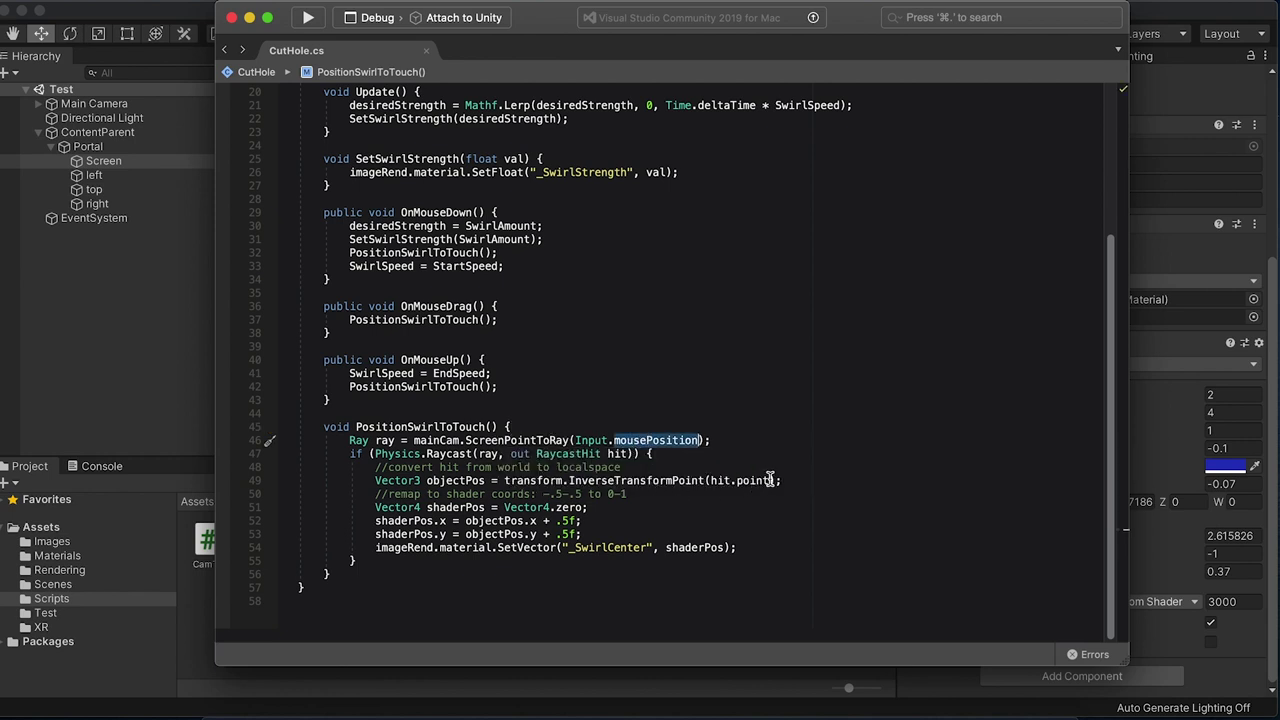
Step: Examine the local-space conversion of hit.point, the remapping to shader coordinates and the _SwirlCenter assignment in PositionSwirlToTouch
{"action": "left_click_drag", "start_coordinate": [770, 480], "coordinate": [711, 478]}
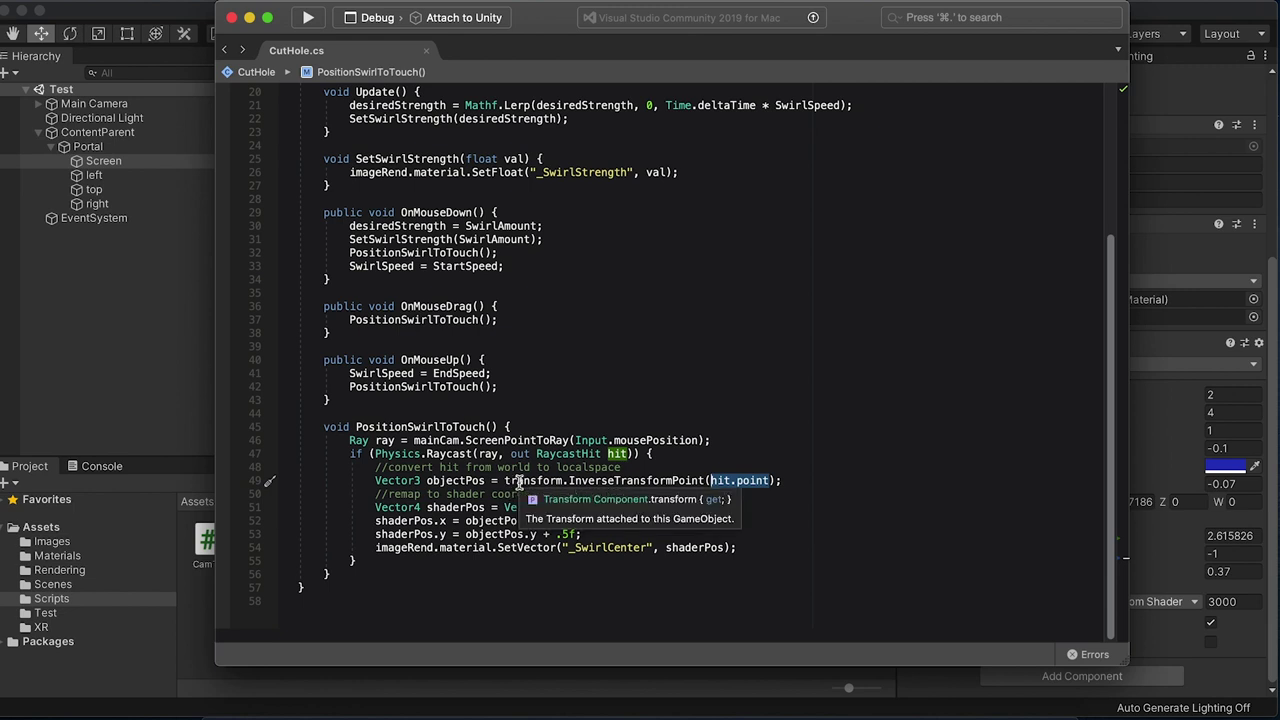
{"action": "left_click", "coordinate": [515, 468]}
{"action": "double_click", "coordinate": [580, 468]}
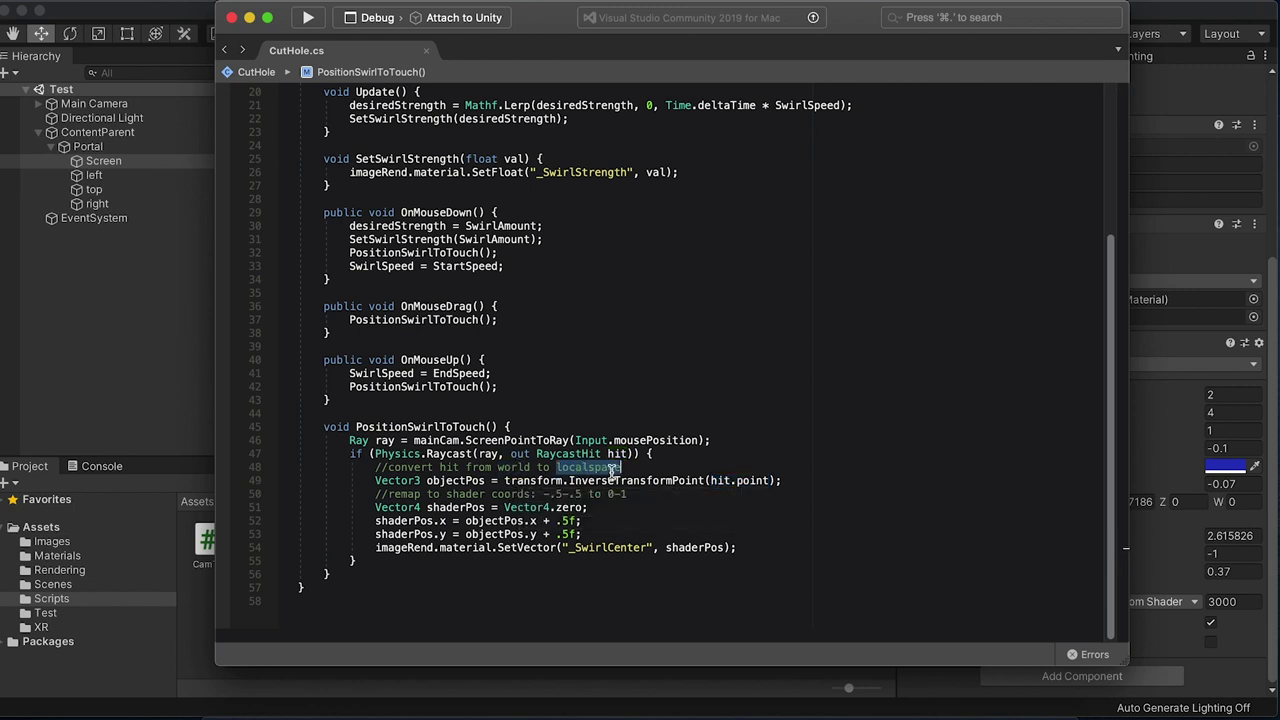
{"action": "left_click", "coordinate": [402, 489]}
{"action": "left_click_drag", "start_coordinate": [354, 491], "coordinate": [357, 561]}
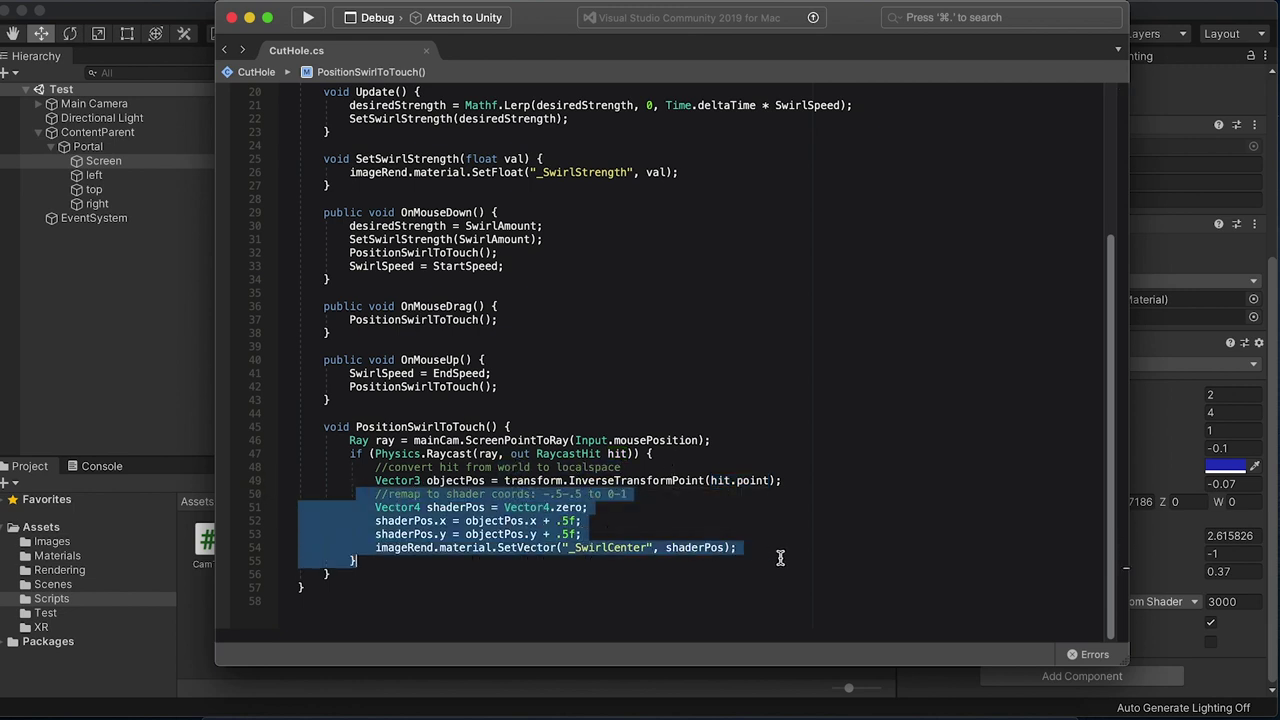
{"action": "left_click", "coordinate": [649, 497]}
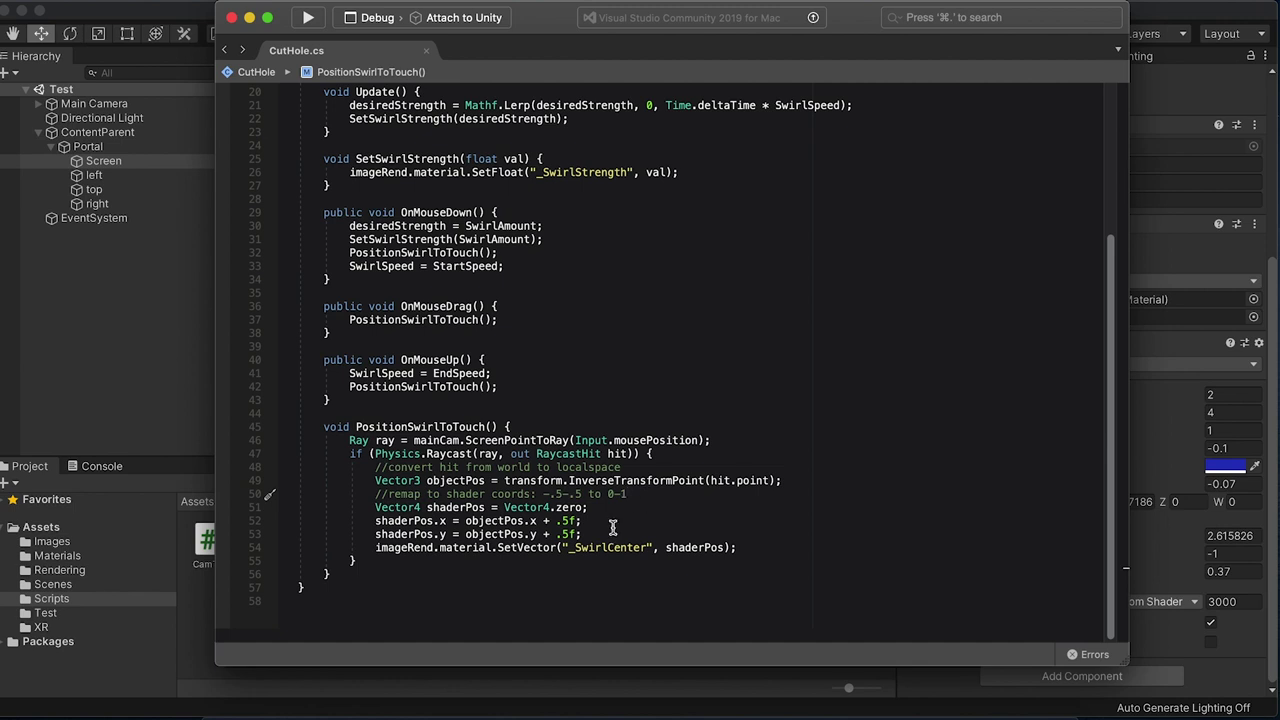
{"action": "left_click_drag", "start_coordinate": [603, 533], "coordinate": [344, 522]}
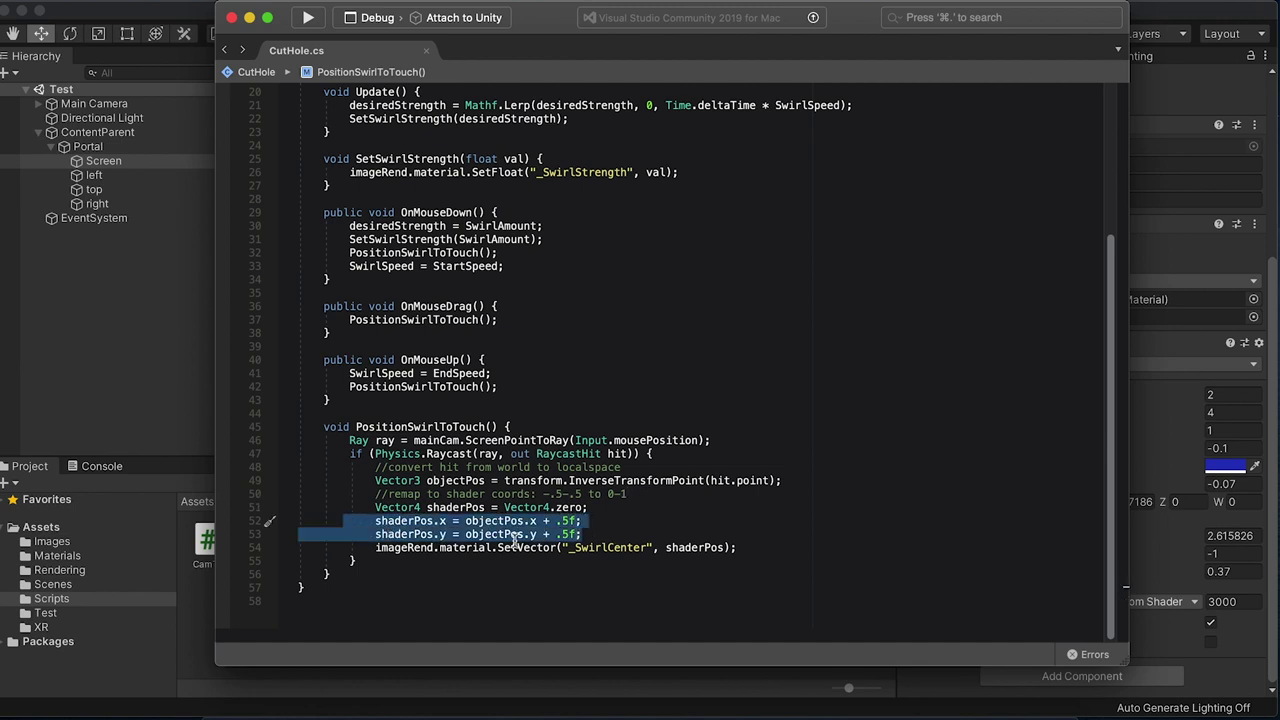
{"action": "left_click", "coordinate": [593, 538]}
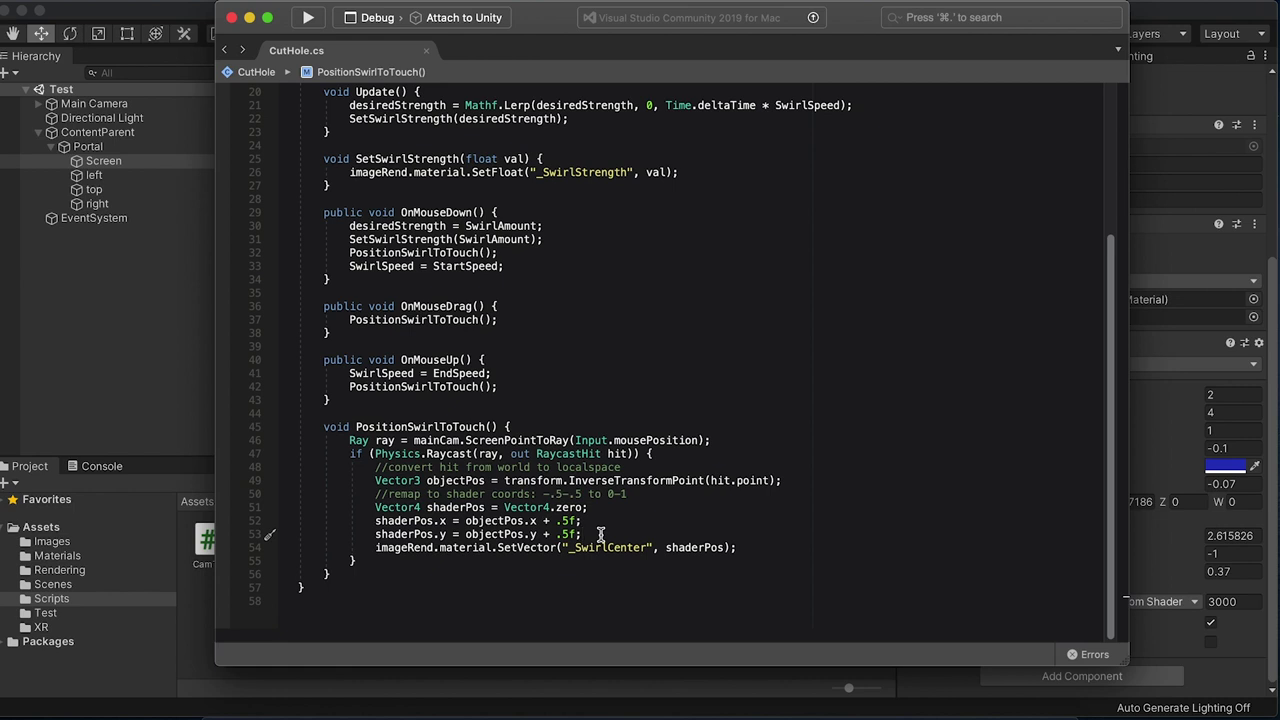
{"action": "left_click_drag", "start_coordinate": [598, 535], "coordinate": [226, 525]}
{"action": "left_click_drag", "start_coordinate": [742, 548], "coordinate": [257, 518]}
{"action": "scroll", "coordinate": [711, 528], "scroll_direction": "up", "scroll_amount": 1}
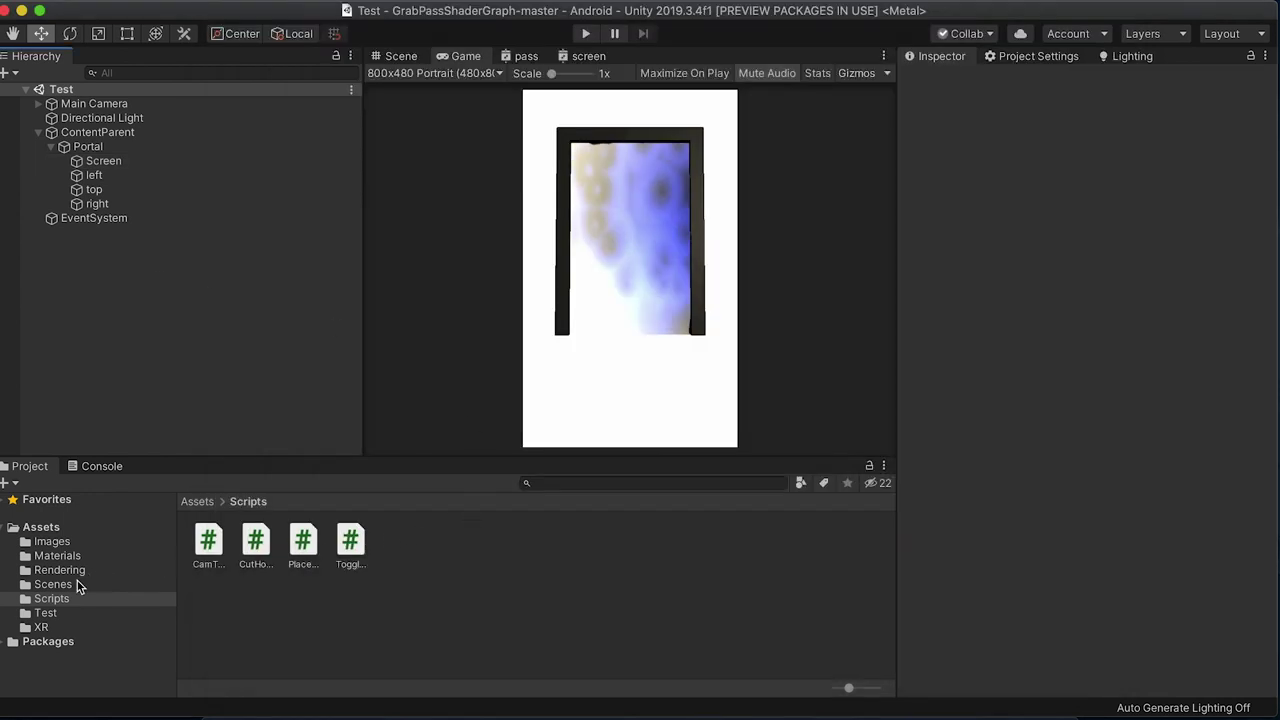
Step: Switch to Unity, open the main scene from the Scenes folder, and expose the children of AR Session Origin and ContentParent
{"action": "left_click", "coordinate": [78, 583]}
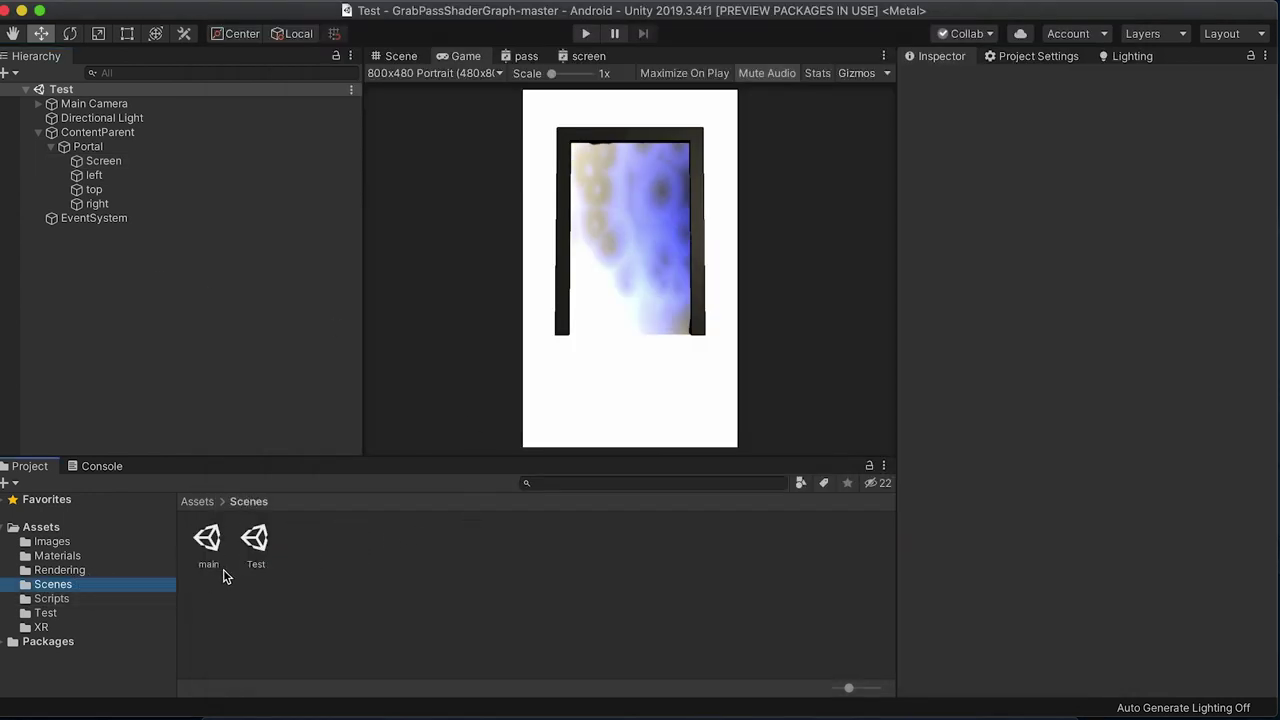
{"action": "double_click", "coordinate": [208, 540]}
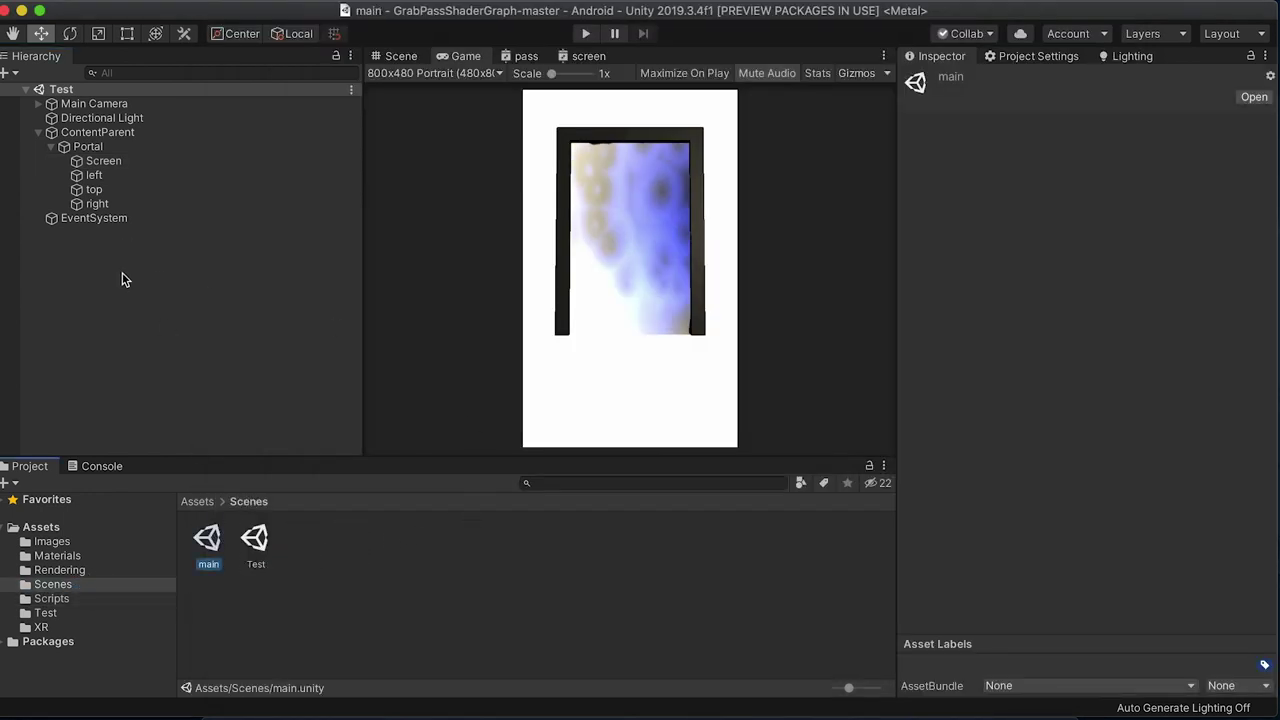
{"action": "left_click", "coordinate": [37, 118]}
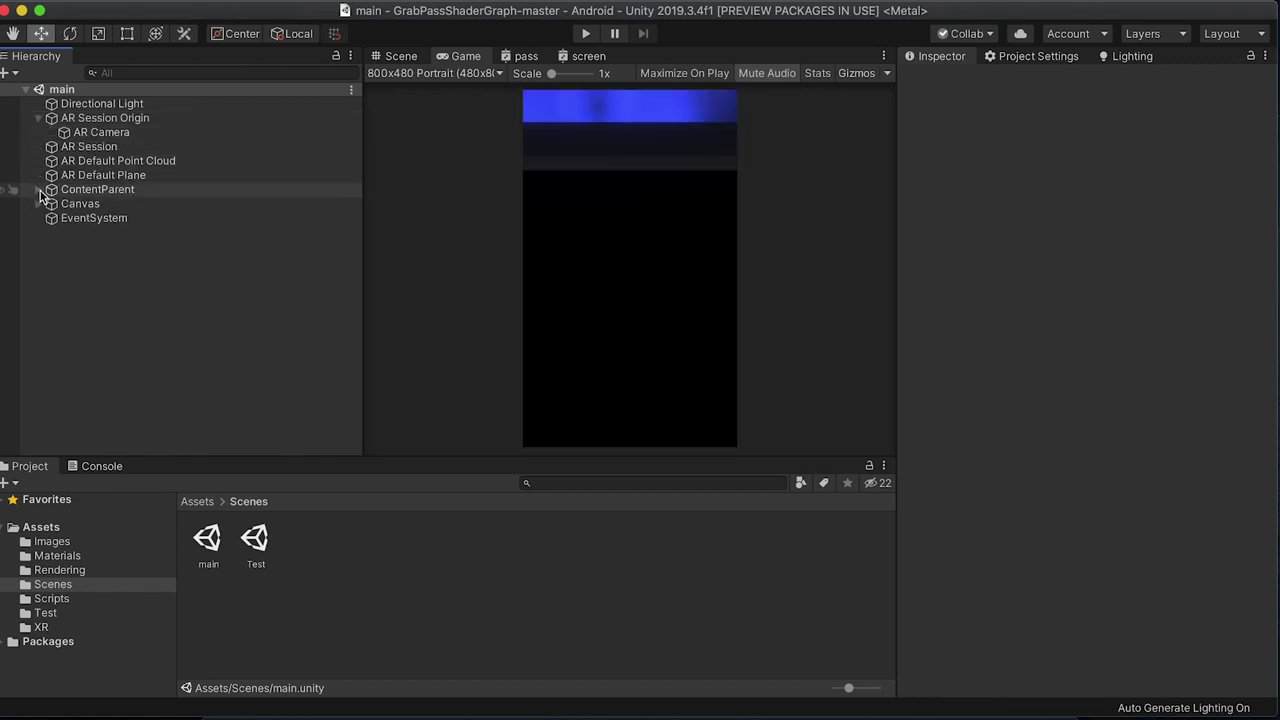
{"action": "left_click", "coordinate": [38, 189]}
Step: Frame the Portal object in the Scene view from the front and collapse ContentParent in the hierarchy
{"action": "left_click", "coordinate": [88, 203]}
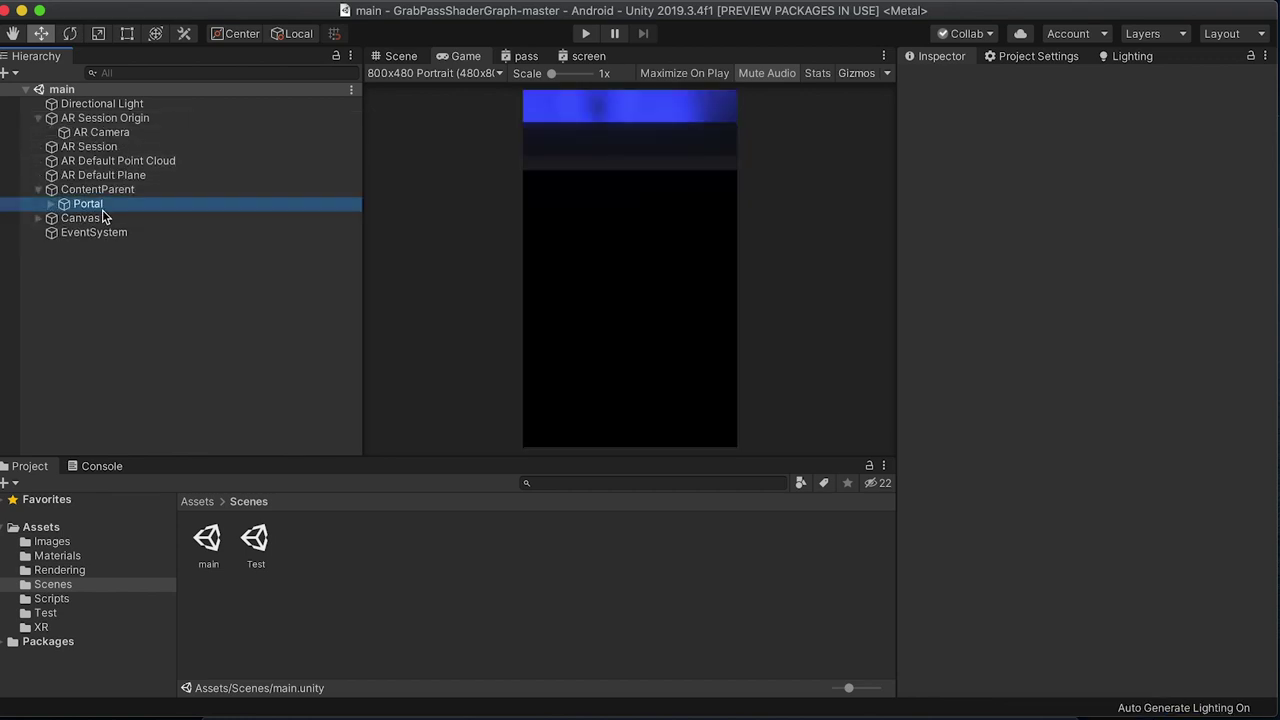
{"action": "left_click", "coordinate": [400, 56]}
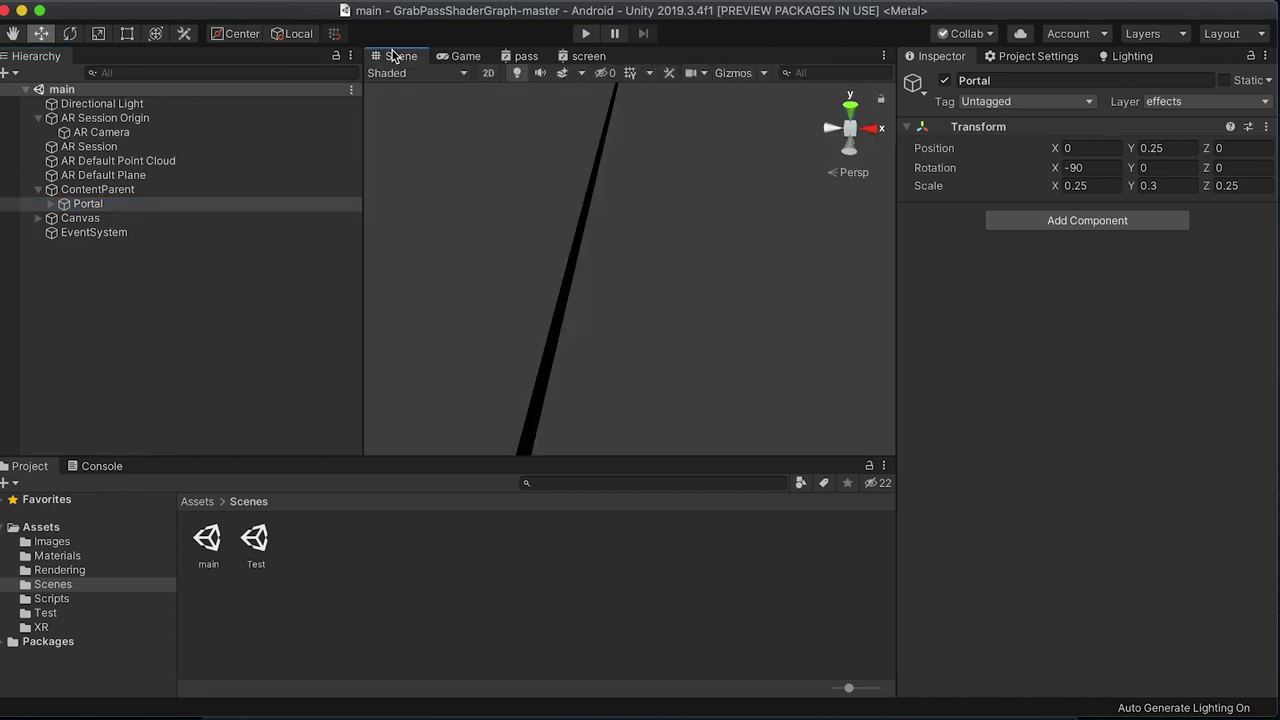
{"action": "double_click", "coordinate": [126, 203]}
{"action": "left_click_drag", "start_coordinate": [610, 170], "coordinate": [594, 88], "text": "alt"}
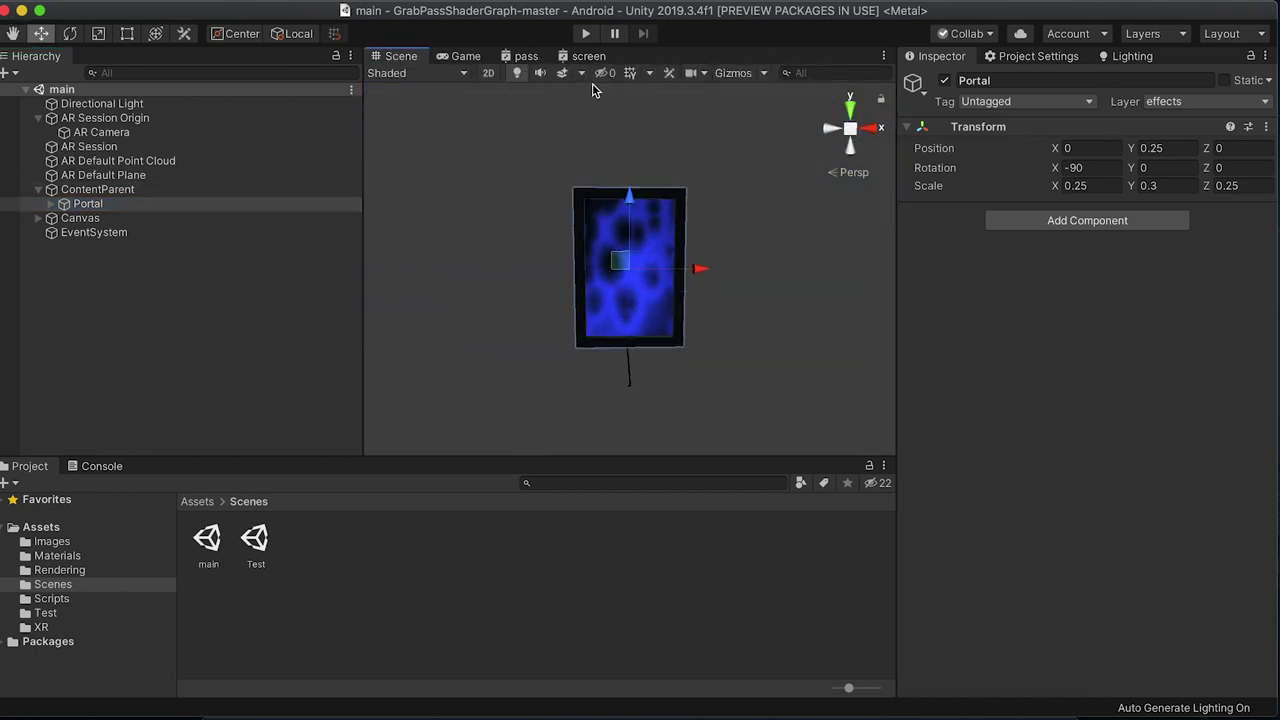
{"action": "left_click", "coordinate": [35, 200]}
{"action": "left_click", "coordinate": [36, 194]}
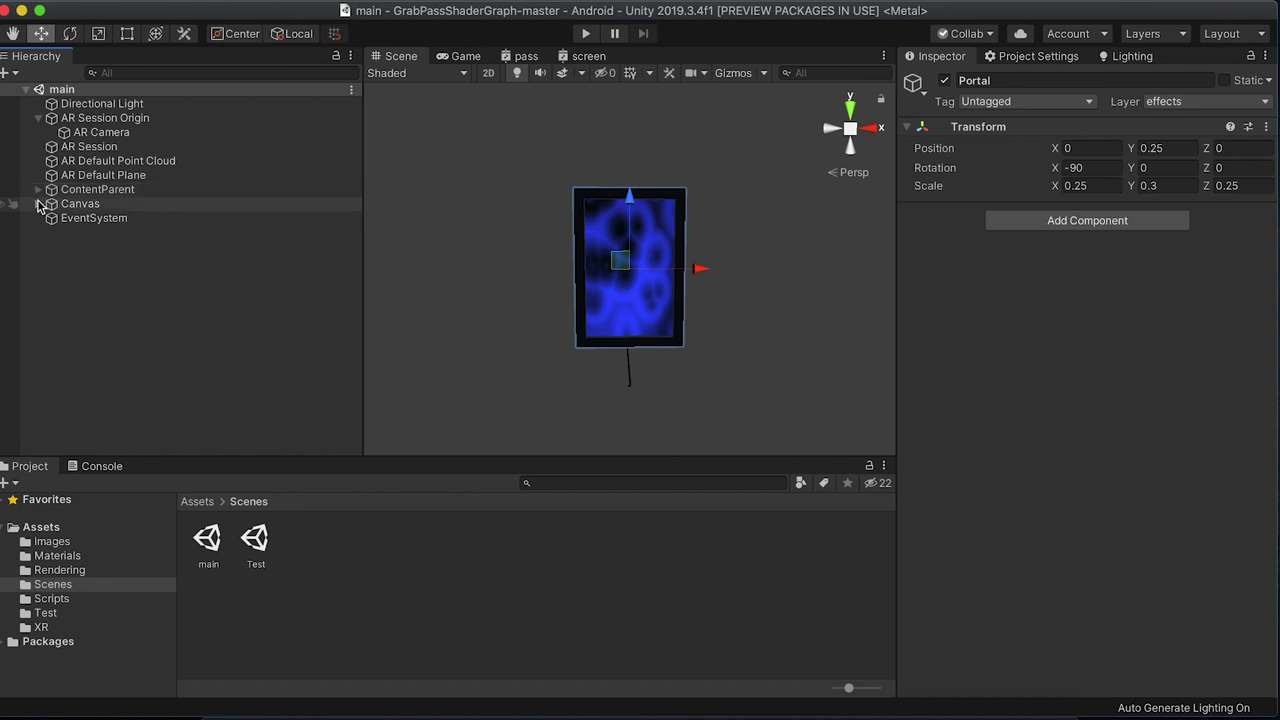
Step: Set the image color alpha of the Background object under the Canvas Toggle to about 0.91
{"action": "left_click", "coordinate": [38, 204]}
{"action": "left_click", "coordinate": [104, 220]}
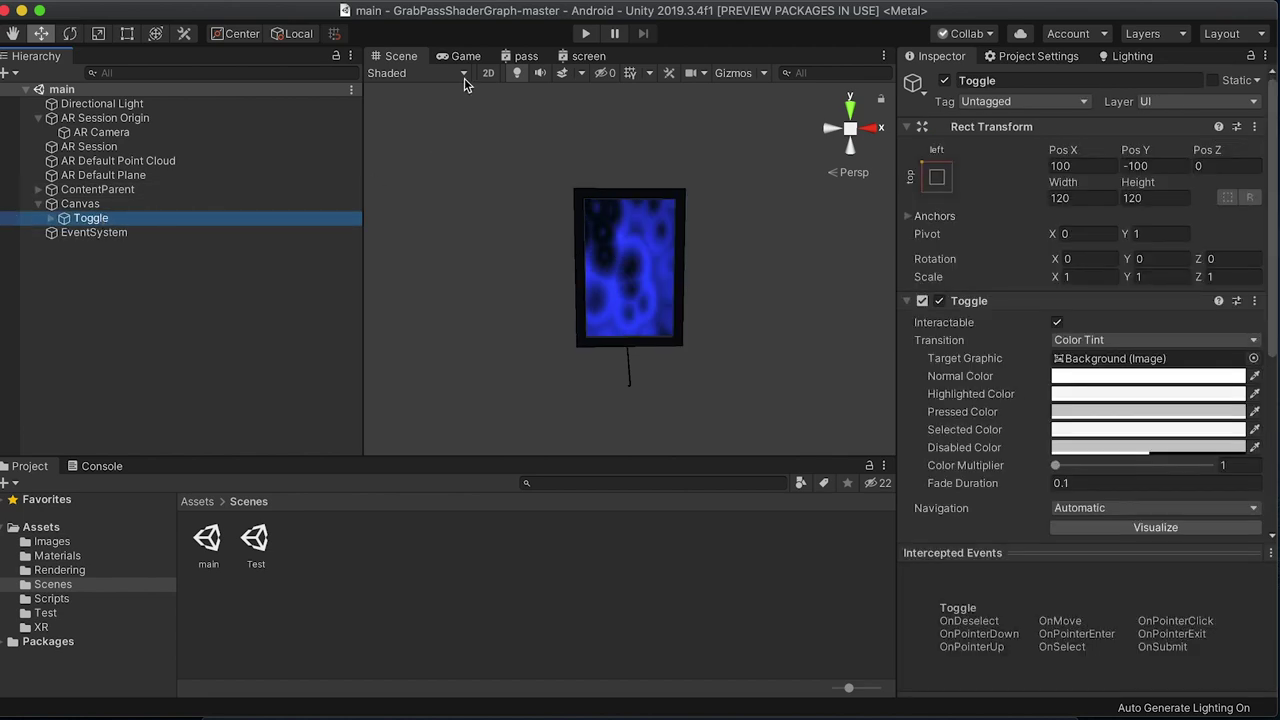
{"action": "left_click", "coordinate": [51, 218]}
{"action": "left_click", "coordinate": [100, 233]}
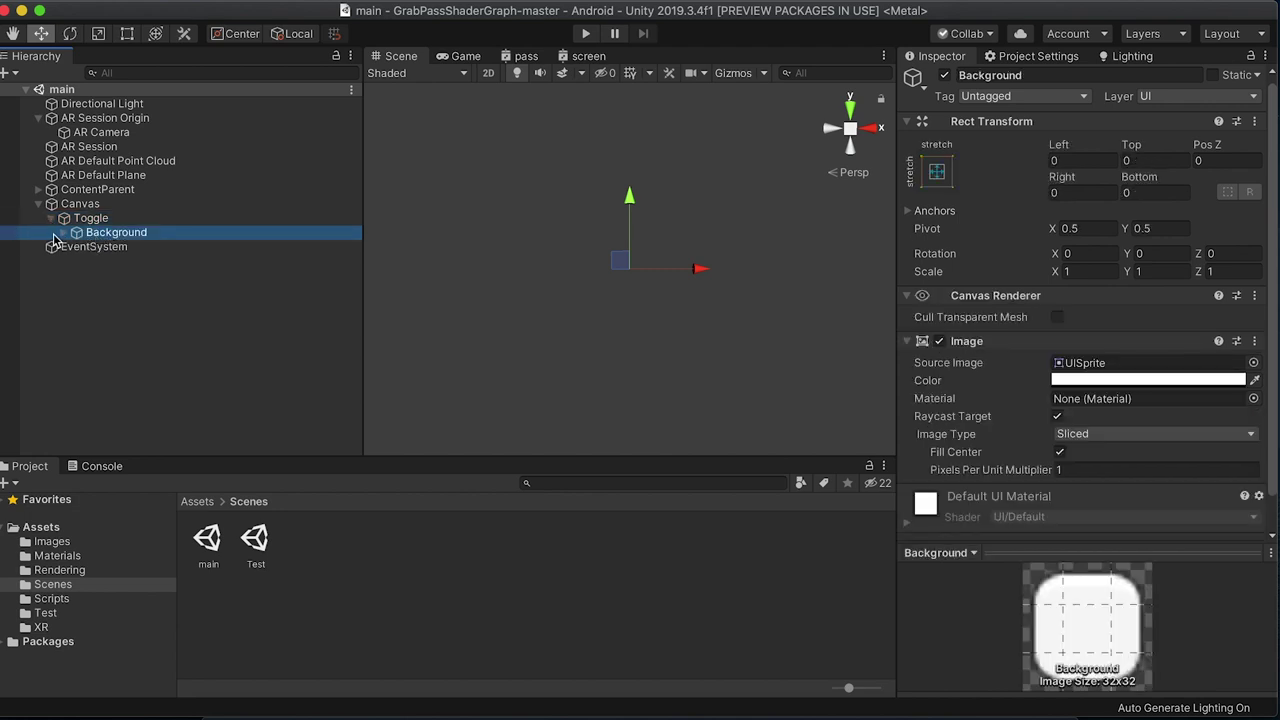
{"action": "left_click", "coordinate": [1148, 380]}
{"action": "left_click_drag", "start_coordinate": [62, 370], "coordinate": [137, 368]}
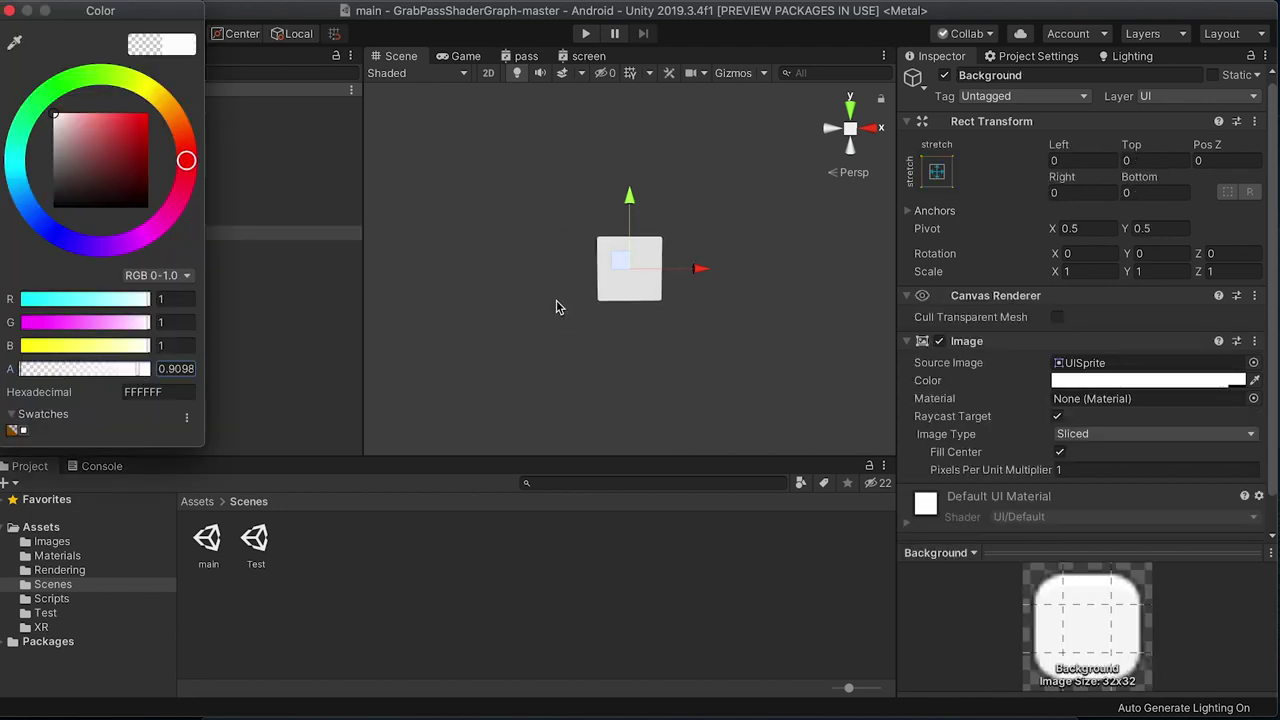
Step: Select the Canvas and inspect its outline and the toggle's placement in the Scene view
{"action": "left_click", "coordinate": [80, 203]}
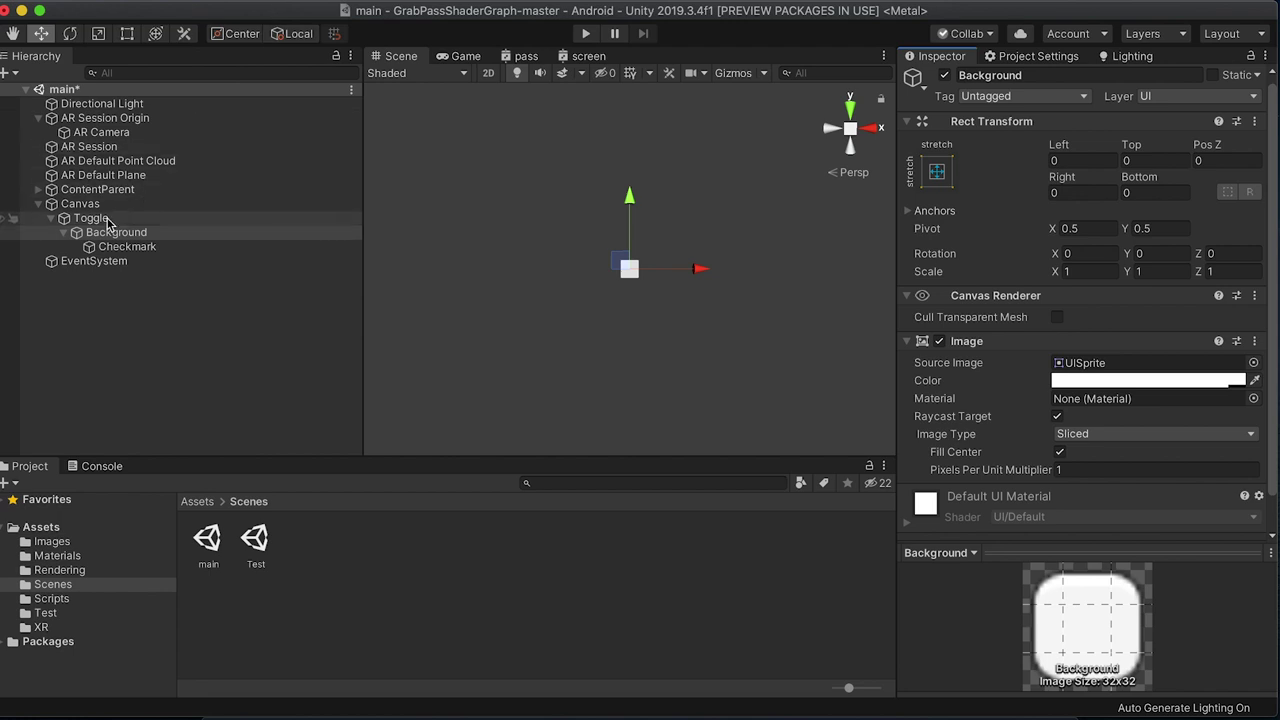
{"action": "left_click", "coordinate": [80, 203]}
{"action": "left_click", "coordinate": [733, 73]}
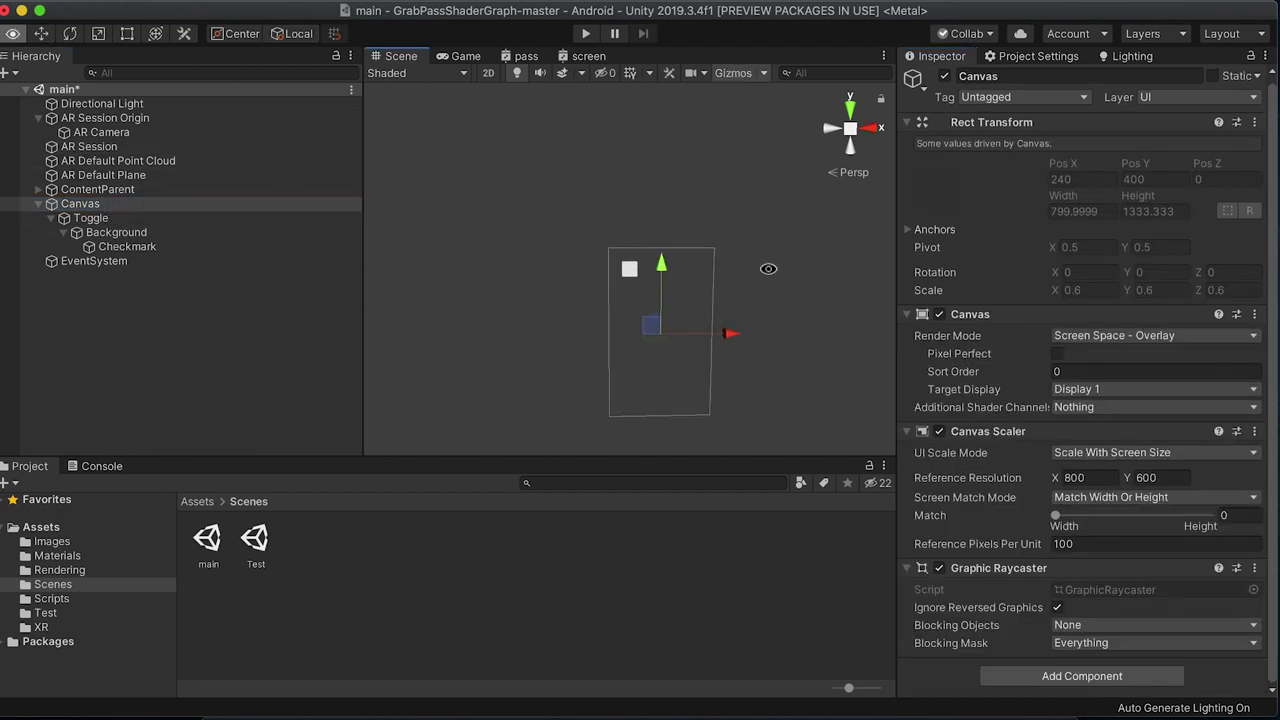